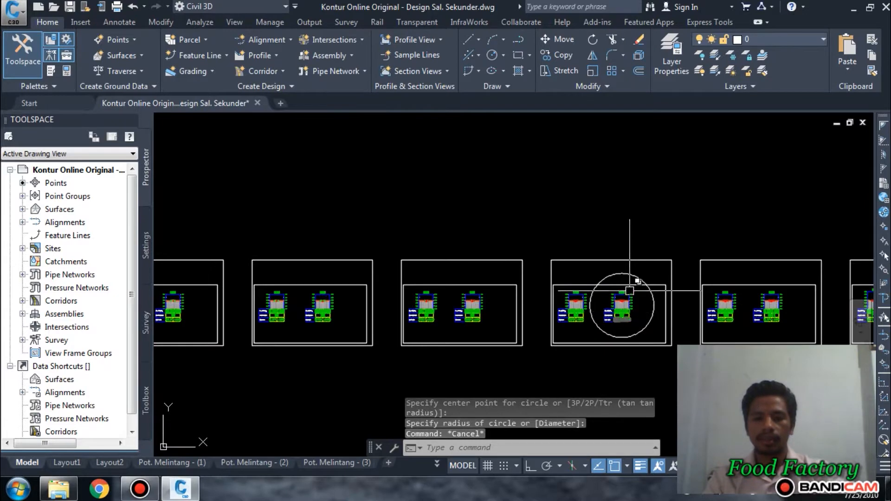
# Step: Examine the channel shape and lining in the circled cross section at station 0+225
pyautogui.scroll(3, 635, 328)
pyautogui.scroll(4, 599, 255)
pyautogui.scroll(-2, 598, 255)
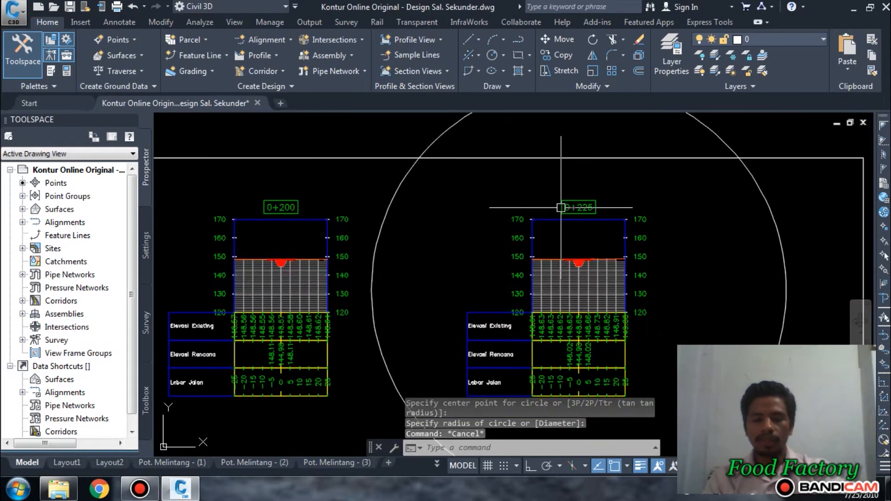
pyautogui.scroll(2, 592, 269)
pyautogui.scroll(2, 594, 287)
pyautogui.moveTo(598, 299); pyautogui.dragTo(587, 171, button='middle')
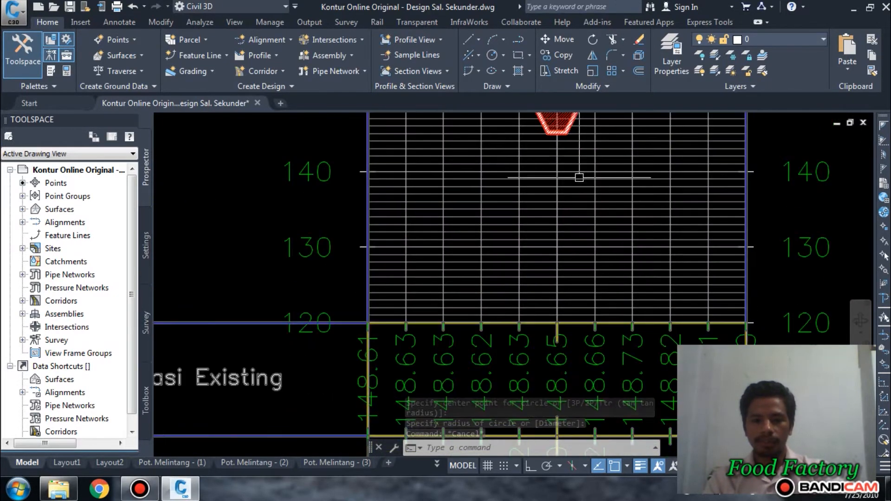
pyautogui.scroll(-1, 579, 178)
pyautogui.moveTo(575, 287)
pyautogui.mouseDown(button='middle')
pyautogui.moveTo(590, 216)
pyautogui.moveTo(600, 295)
pyautogui.mouseUp(button='middle')
pyautogui.scroll(2, 574, 325)
pyautogui.scroll(-4, 590, 326)
pyautogui.scroll(5, 566, 228)
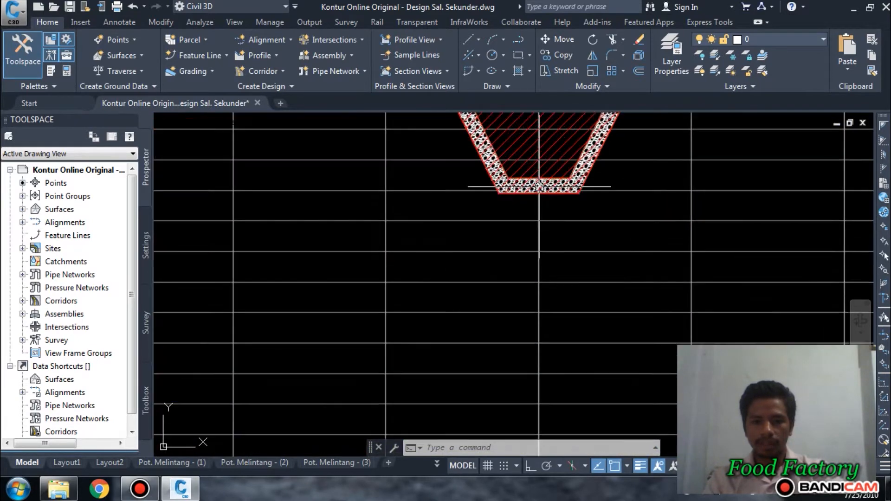
pyautogui.scroll(-3, 539, 186)
pyautogui.scroll(-4, 539, 186)
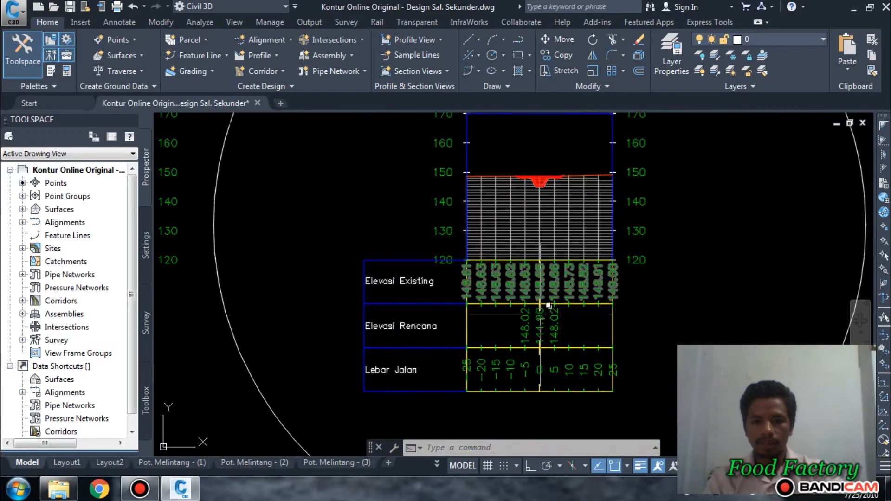
# Step: Compare the existing and design elevations under cross section 0+225 with its channel shape
pyautogui.scroll(4, 541, 334)
pyautogui.scroll(2, 549, 262)
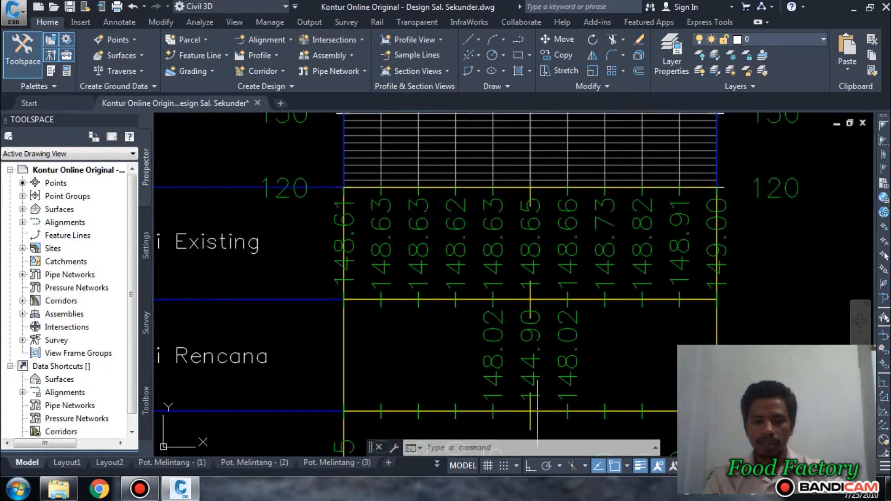
pyautogui.moveTo(536, 410); pyautogui.dragTo(547, 309, button='middle')
pyautogui.scroll(3, 549, 318)
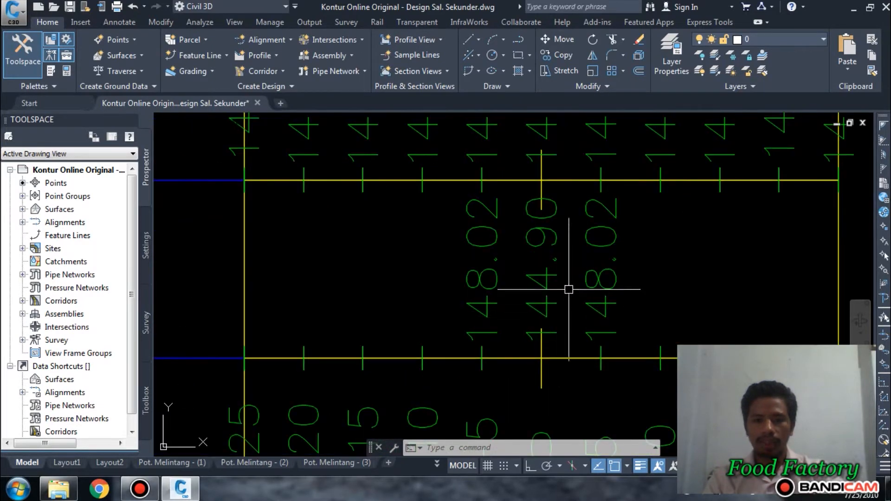
pyautogui.scroll(-4, 568, 289)
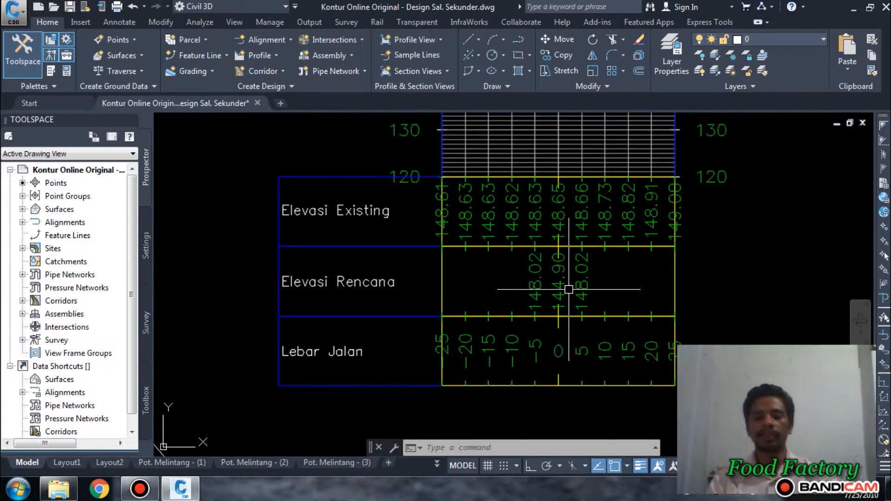
pyautogui.scroll(-3, 569, 289)
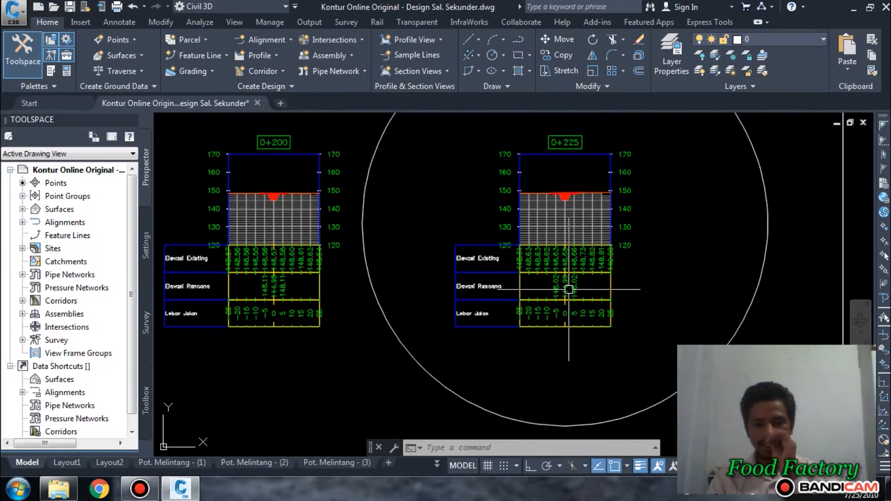
pyautogui.scroll(4, 565, 198)
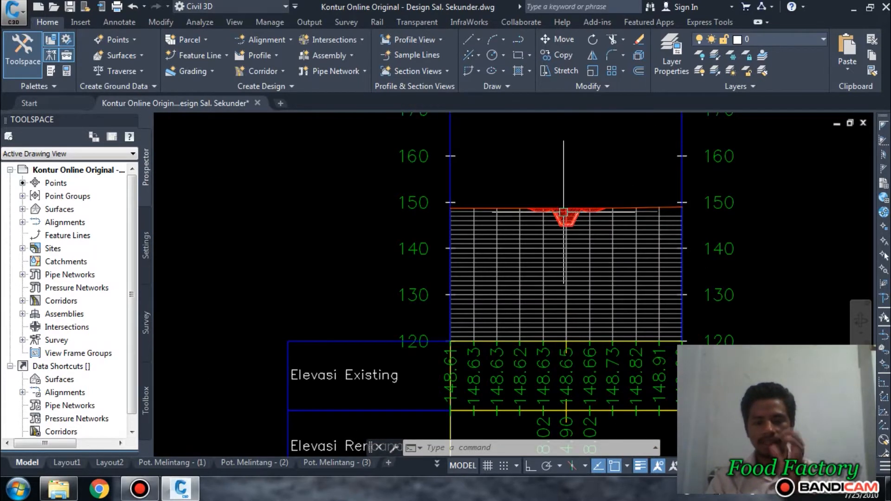
pyautogui.scroll(2, 563, 214)
pyautogui.scroll(3, 564, 218)
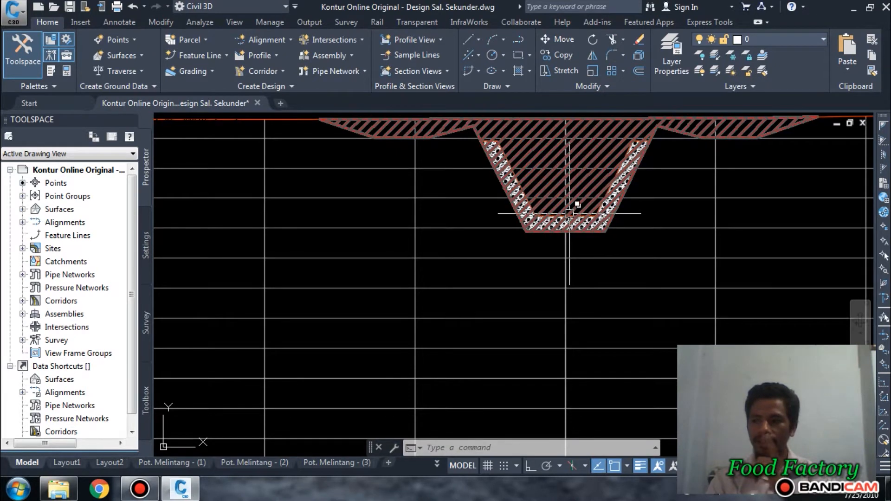
pyautogui.scroll(-8, 569, 214)
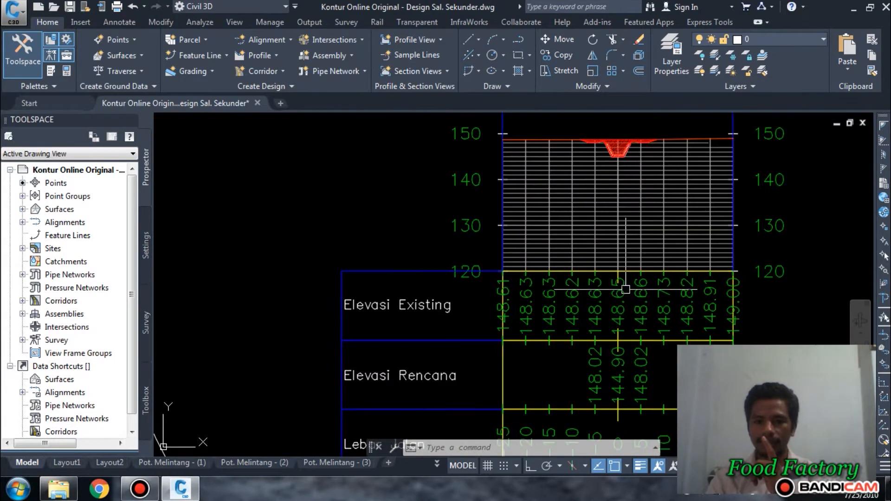
pyautogui.scroll(3, 617, 253)
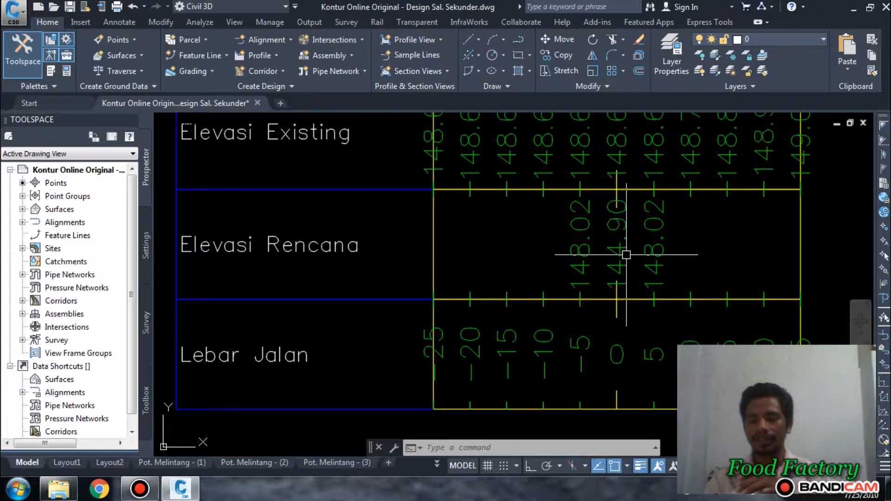
# Step: Create a centerline alignment named Sal. Sek from the secondary channel polyline meeting the primary channel near 0+225, accepting its direction
pyautogui.scroll(-10, 625, 254)
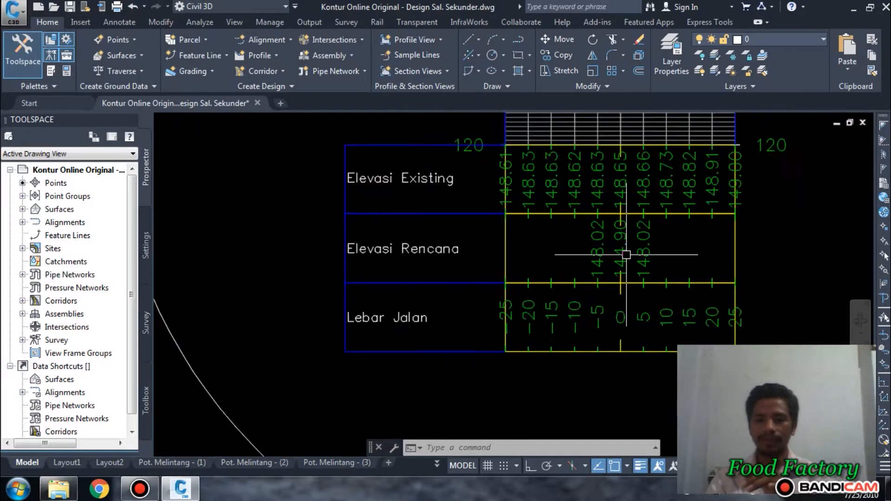
pyautogui.scroll(-5, 652, 239)
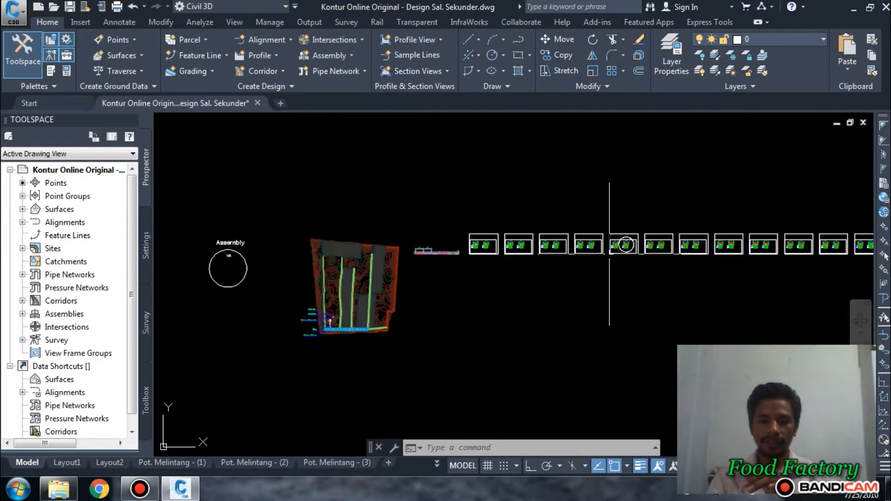
pyautogui.scroll(8, 358, 307)
pyautogui.moveTo(306, 351); pyautogui.dragTo(623, 190, button='middle')
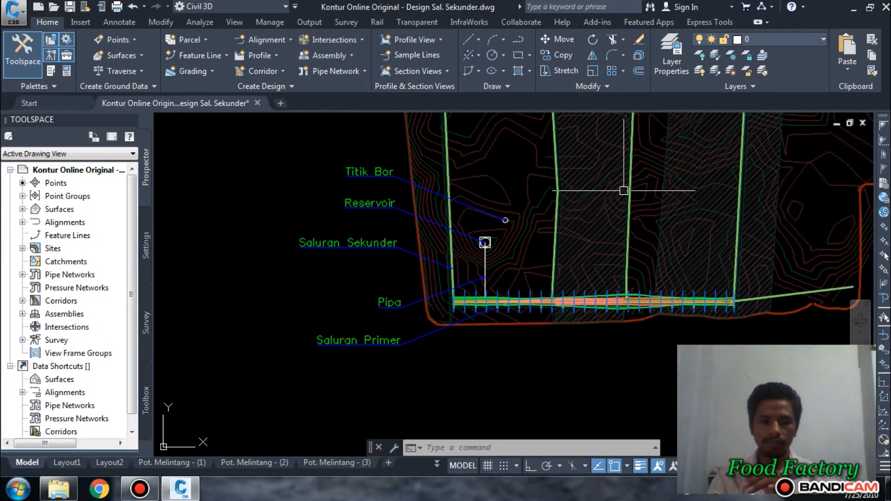
pyautogui.scroll(4, 513, 308)
pyautogui.scroll(3, 513, 307)
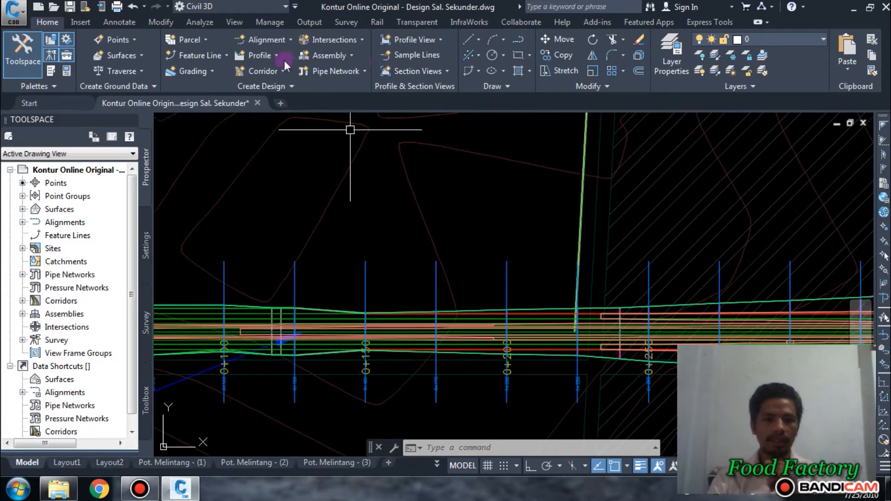
pyautogui.click(264, 41)
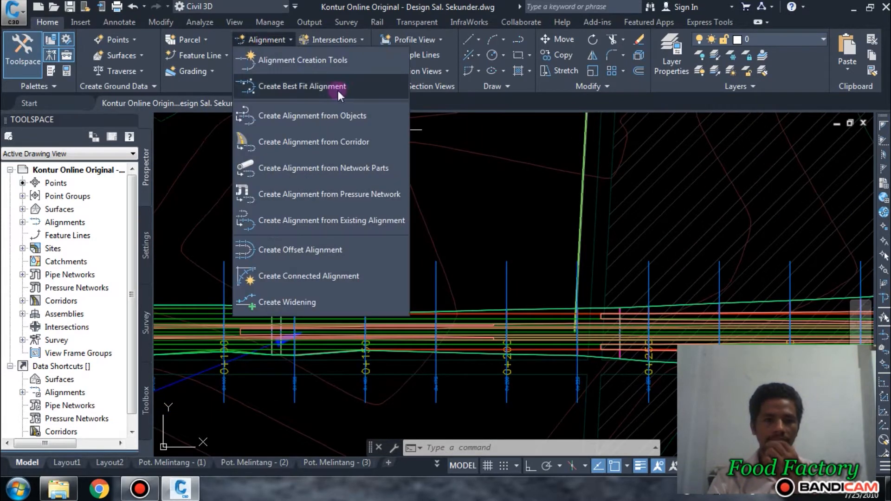
pyautogui.click(354, 117)
pyautogui.click(576, 232)
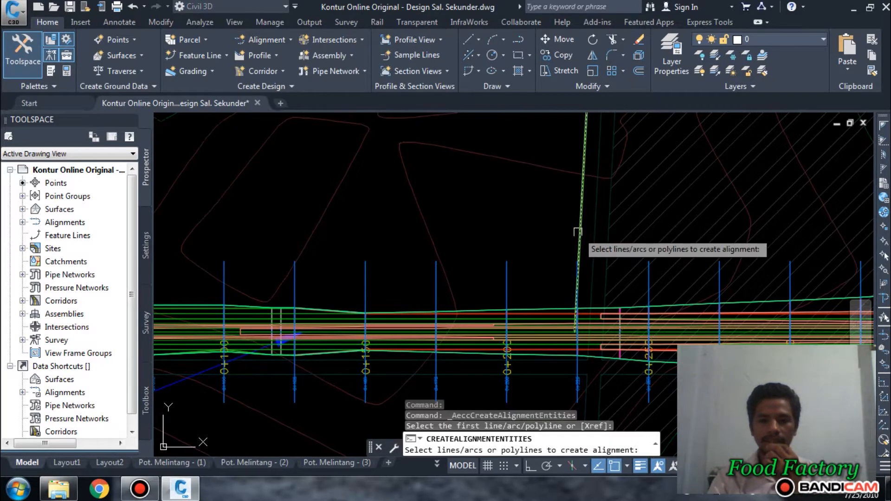
pyautogui.press('Return')
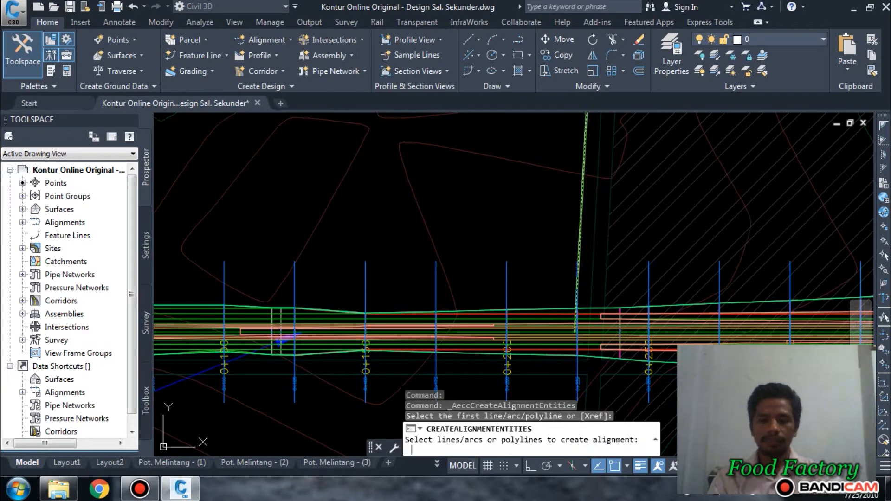
pyautogui.press('Return')
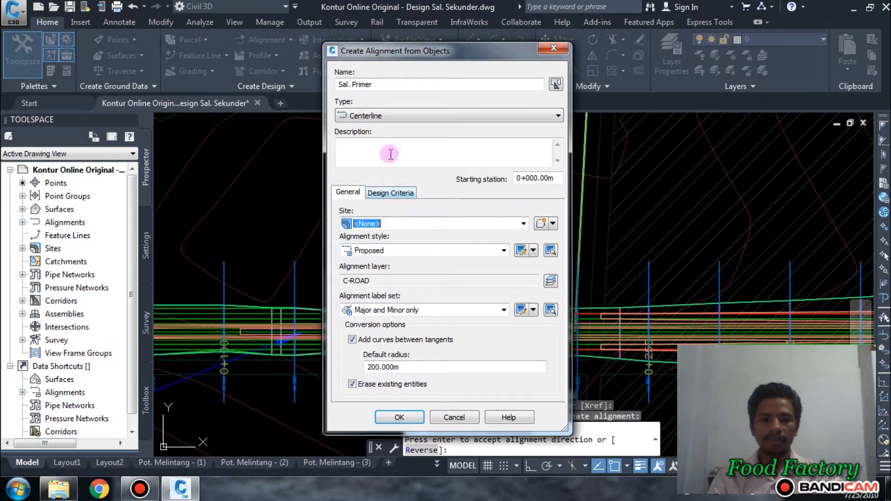
pyautogui.moveTo(384, 84); pyautogui.dragTo(354, 84)
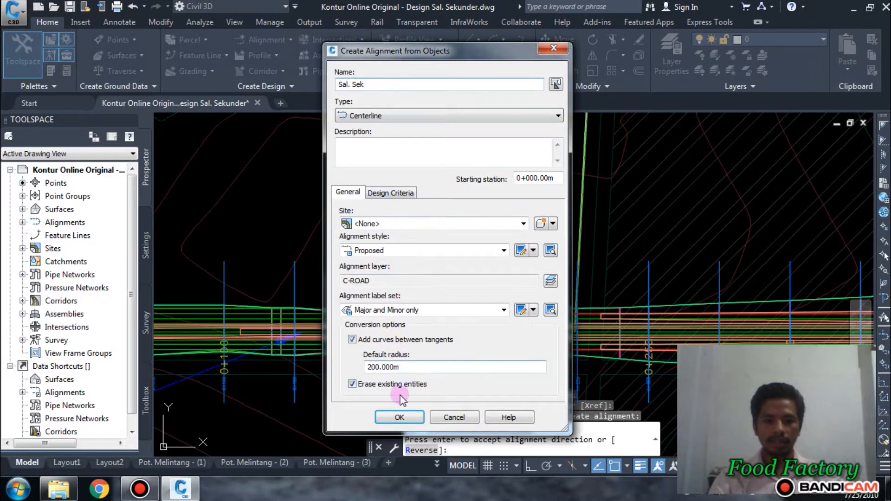
pyautogui.click(400, 411)
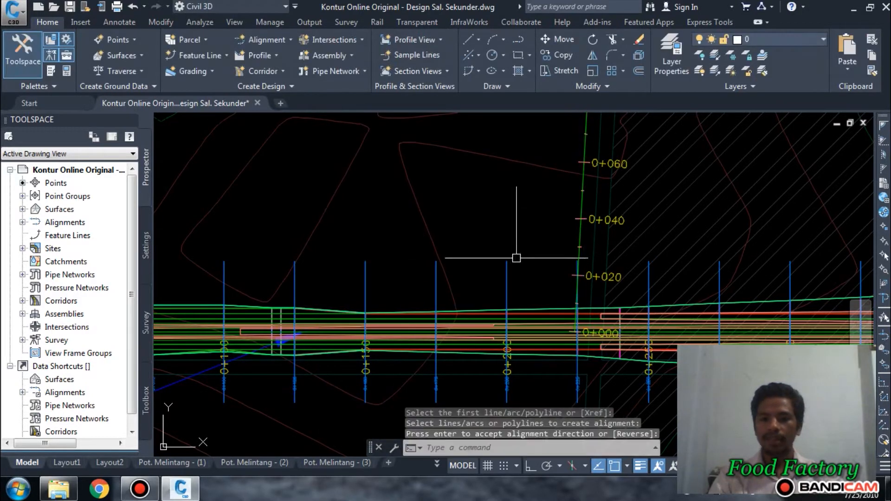
# Step: Inspect the Sal. Sek alignment's route and primary channel junction in plan, as well as the Sal. Sekunder assembly
pyautogui.scroll(-5, 464, 223)
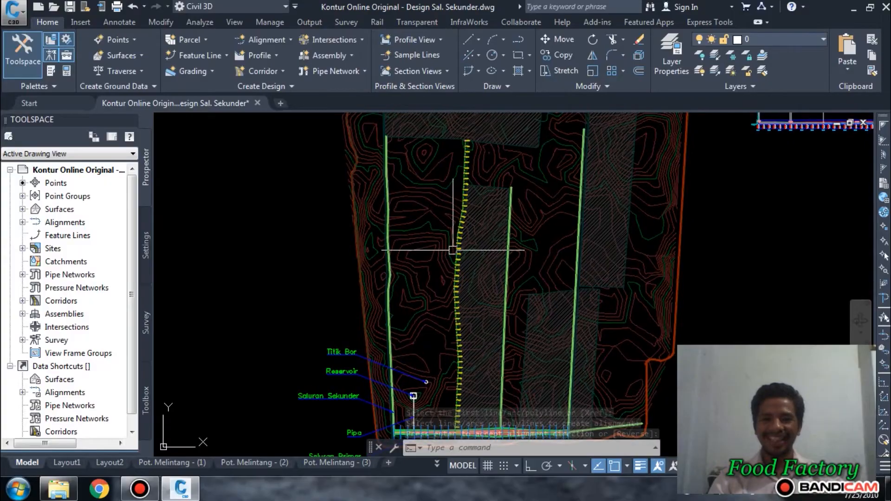
pyautogui.scroll(3, 453, 128)
pyautogui.scroll(4, 396, 228)
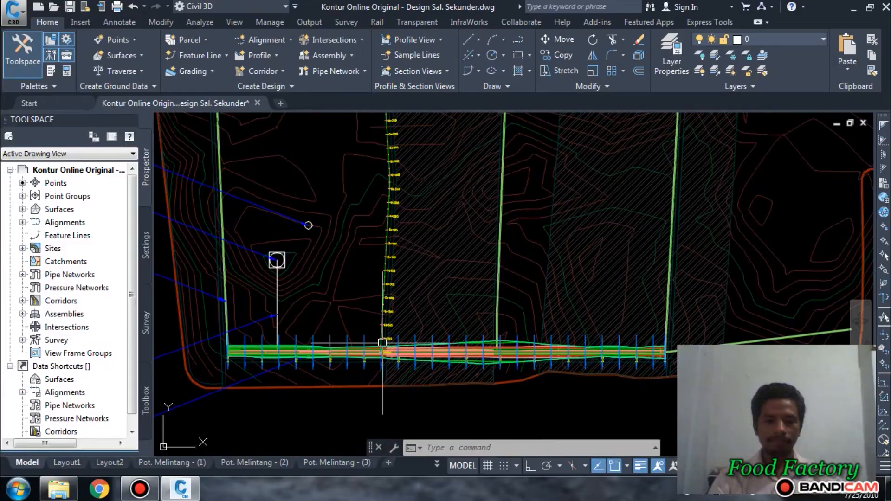
pyautogui.scroll(-8, 381, 343)
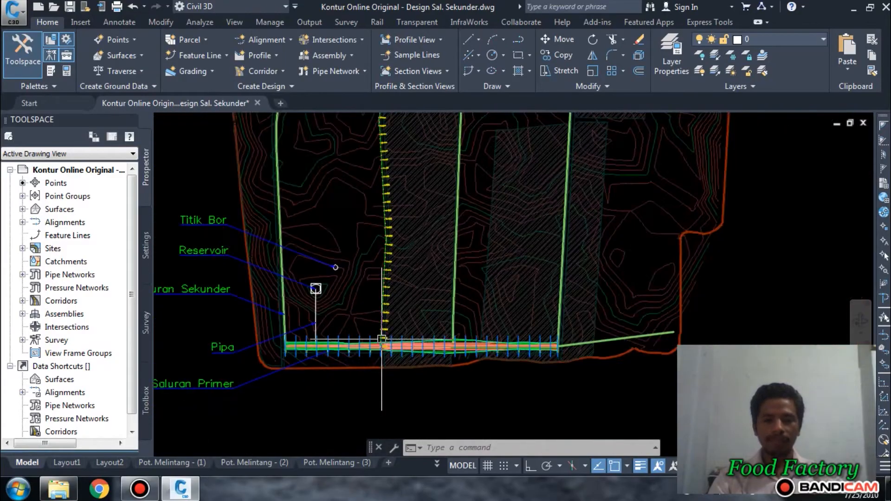
pyautogui.moveTo(509, 232)
pyautogui.mouseDown(button='middle')
pyautogui.moveTo(592, 265)
pyautogui.moveTo(709, 258)
pyautogui.mouseUp(button='middle')
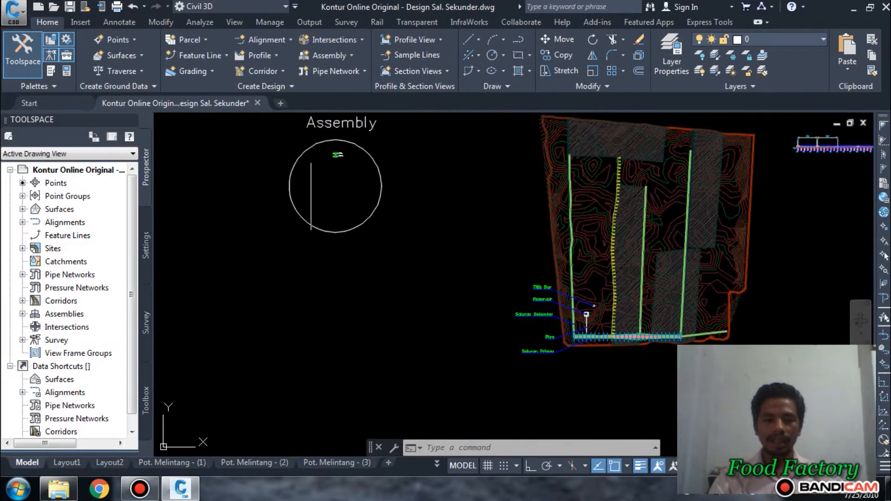
pyautogui.scroll(7, 311, 149)
pyautogui.scroll(4, 418, 216)
pyautogui.scroll(4, 483, 328)
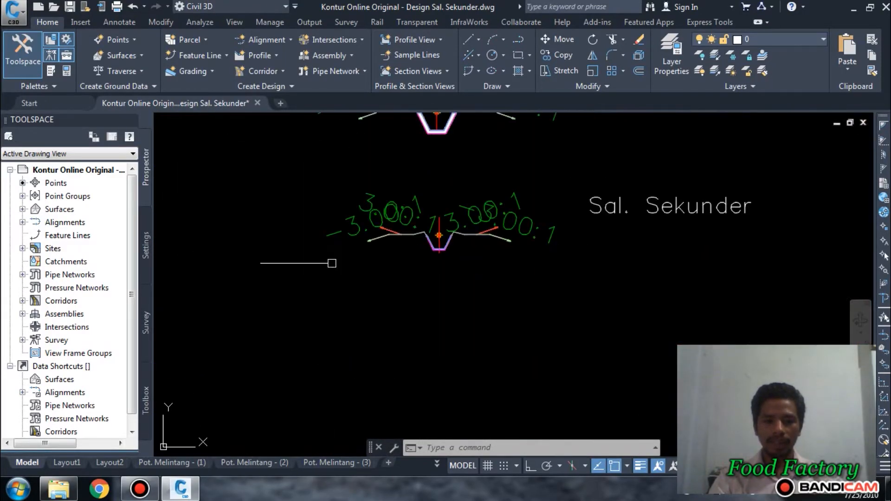
pyautogui.scroll(-10, 328, 260)
pyautogui.moveTo(657, 295)
pyautogui.mouseDown(button='middle')
pyautogui.moveTo(535, 207)
pyautogui.moveTo(481, 183)
pyautogui.mouseUp(button='middle')
pyautogui.scroll(-2, 484, 194)
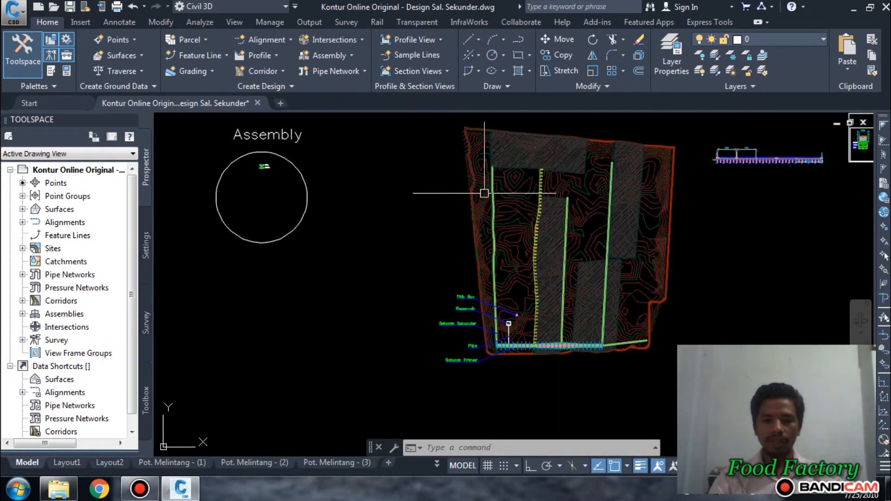
pyautogui.moveTo(535, 236); pyautogui.dragTo(473, 245, button='middle')
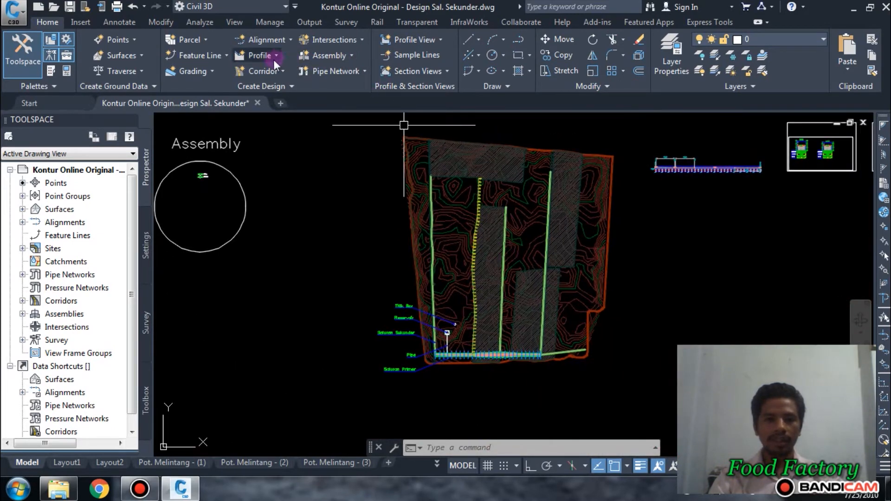
pyautogui.click(278, 73)
pyautogui.click(294, 84)
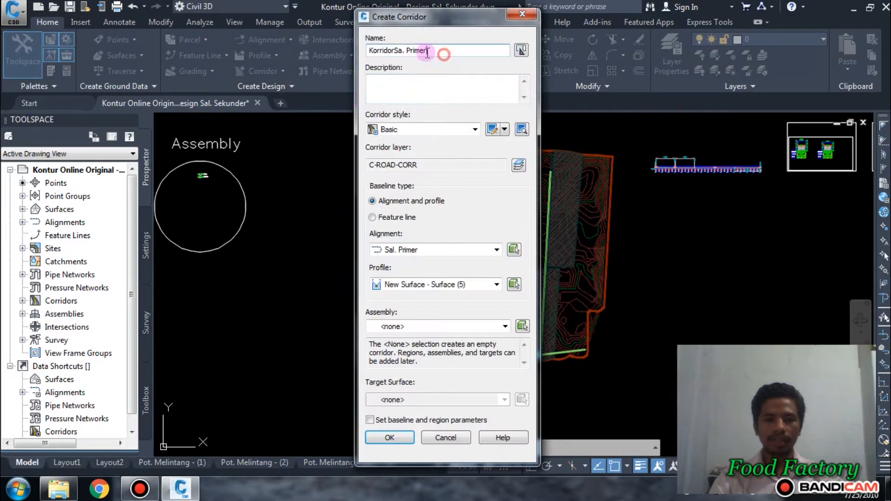
pyautogui.write('Se')
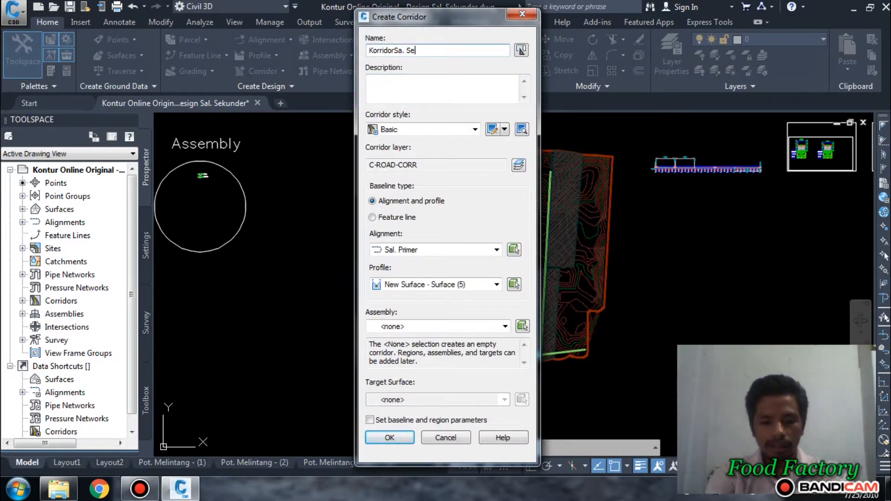
pyautogui.write('kundetr')
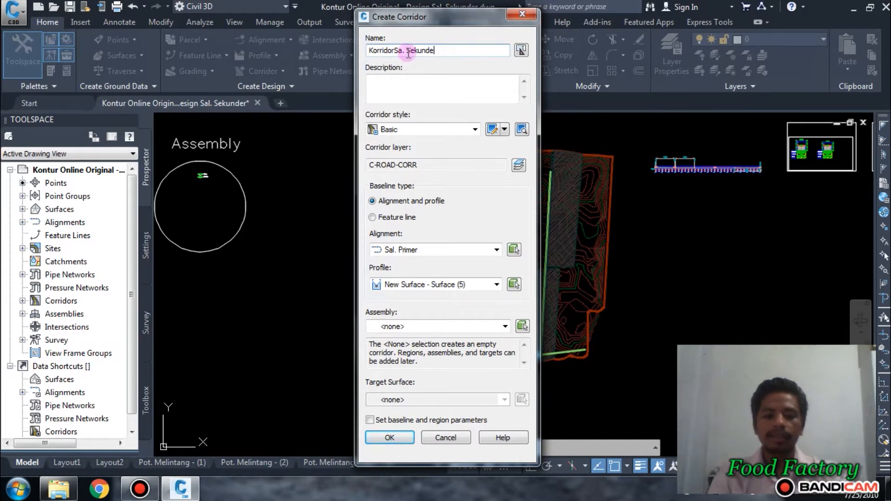
pyautogui.write('e')
pyautogui.press('BackSpace')
pyautogui.write('r')
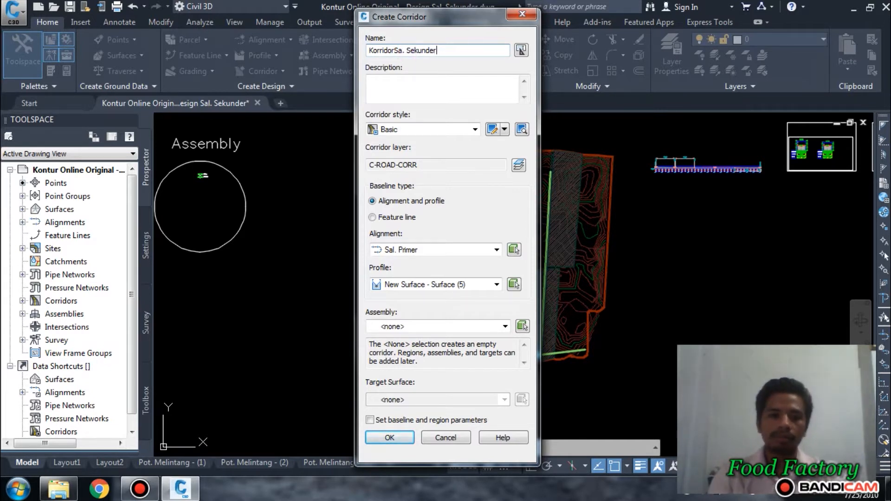
pyautogui.click(427, 250)
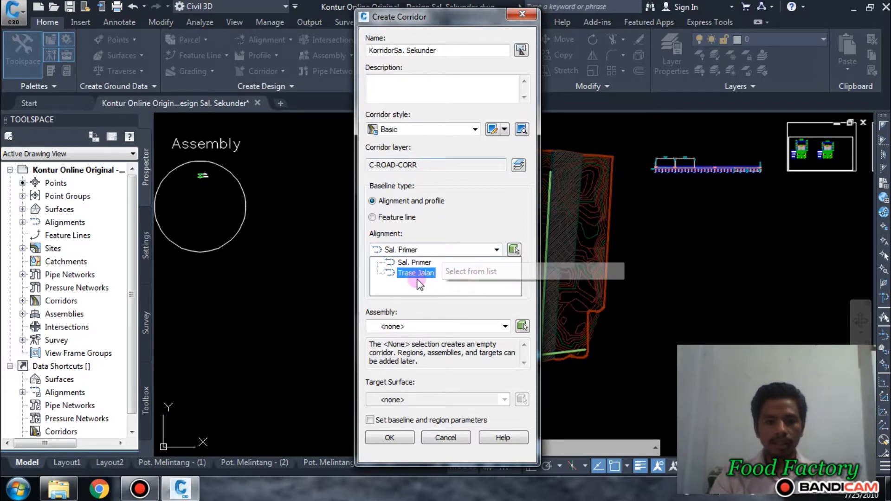
pyautogui.click(449, 250)
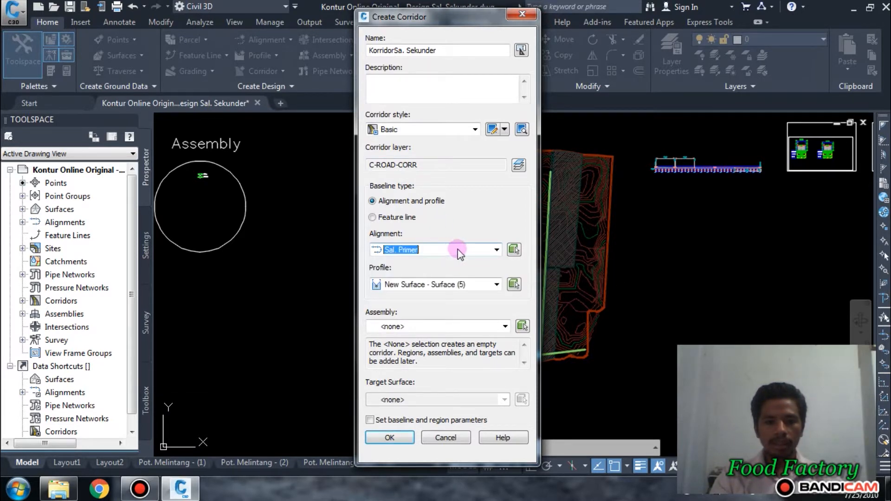
pyautogui.click(459, 251)
pyautogui.click(521, 326)
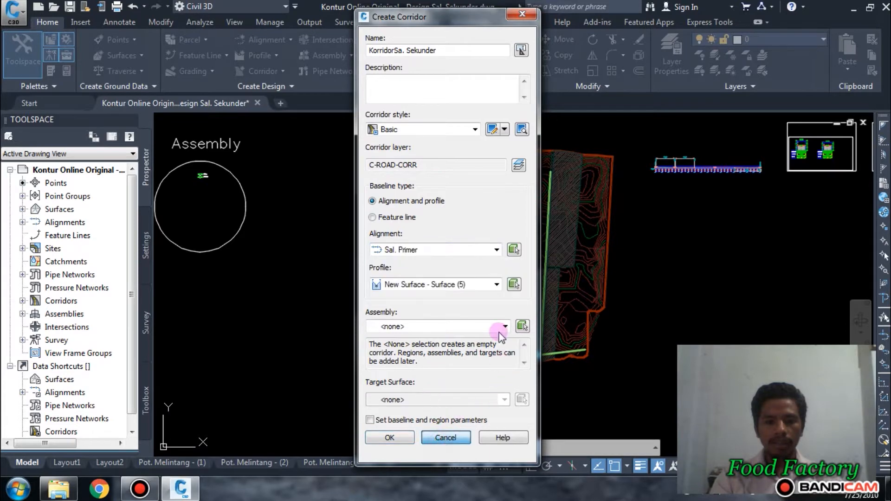
pyautogui.click(521, 326)
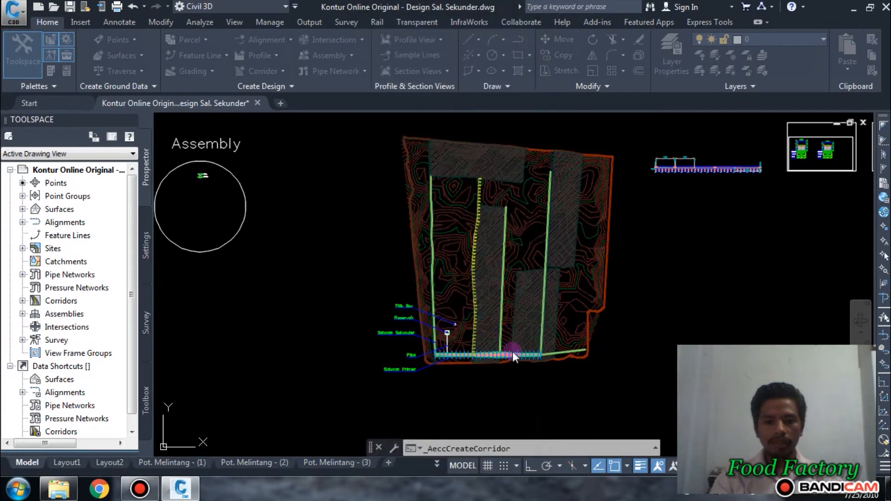
pyautogui.click(464, 388)
pyautogui.press('Escape')
pyautogui.press('Escape')
pyautogui.scroll(2, 476, 342)
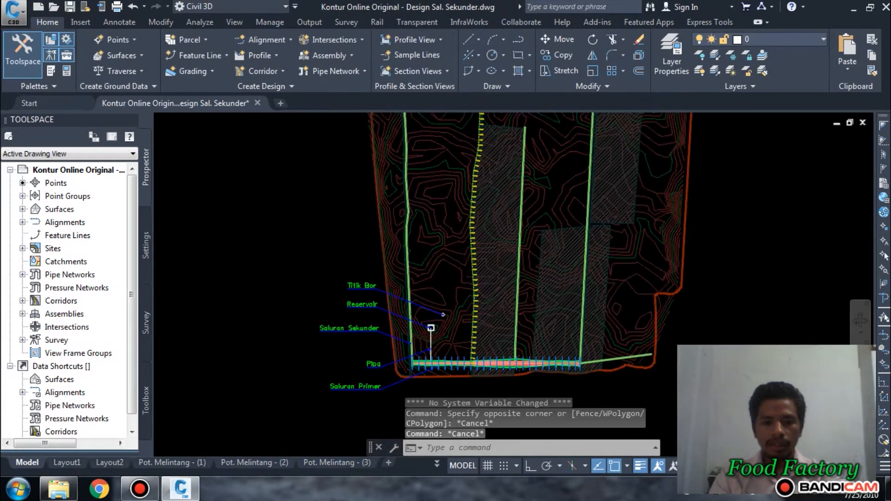
pyautogui.scroll(4, 431, 328)
pyautogui.moveTo(465, 354); pyautogui.dragTo(456, 218, button='middle')
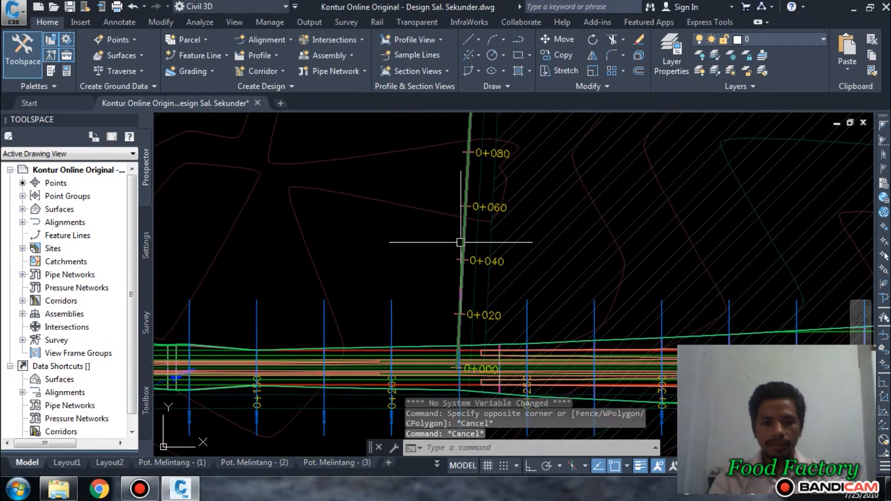
pyautogui.press('Escape')
pyautogui.press('Escape')
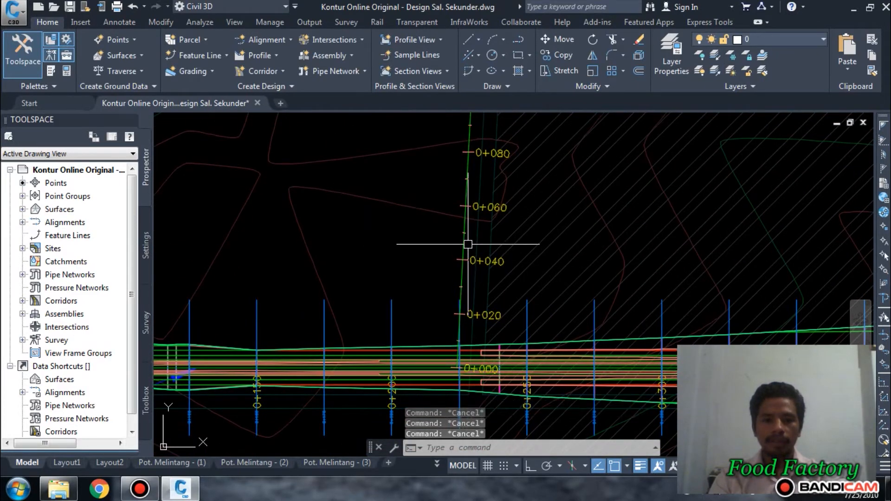
pyautogui.moveTo(467, 244)
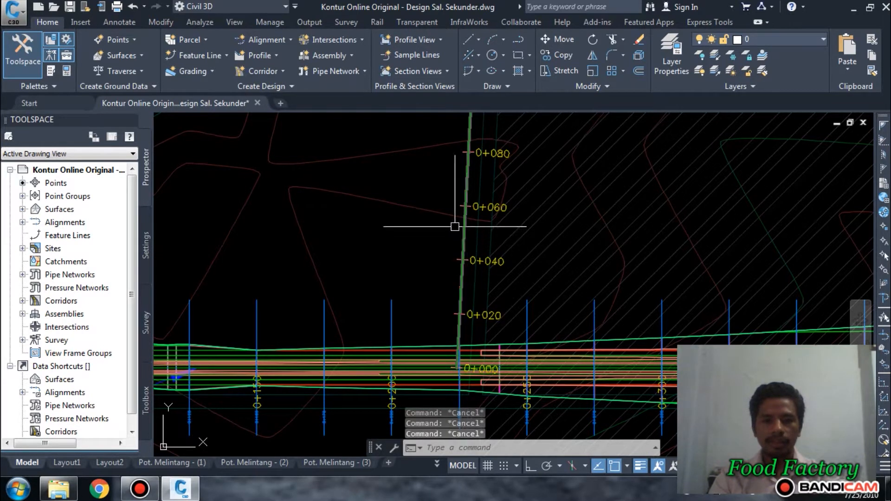
# Step: Sample New Surface along the full length of the Sal. Sek alignment as a surface profile
pyautogui.click(262, 56)
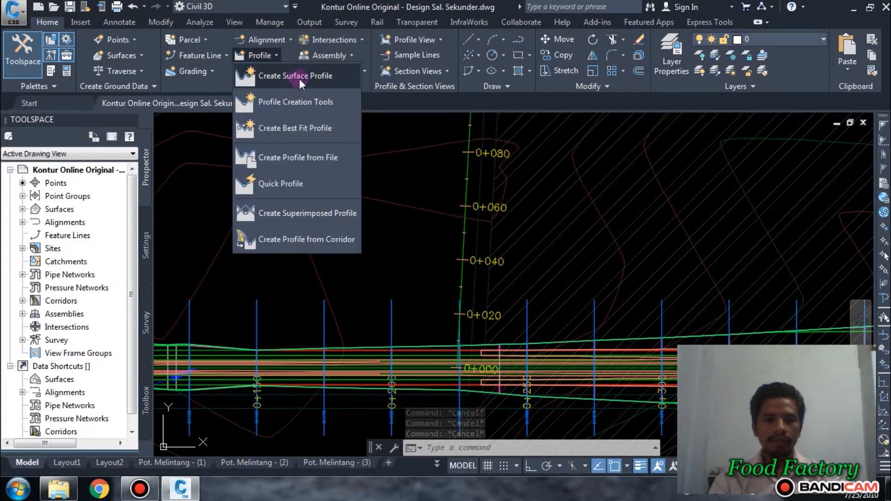
pyautogui.click(299, 77)
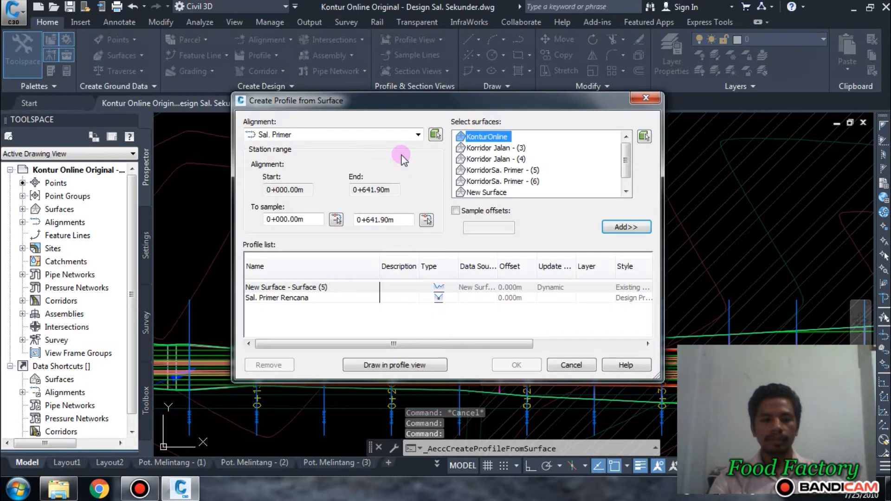
pyautogui.click(334, 138)
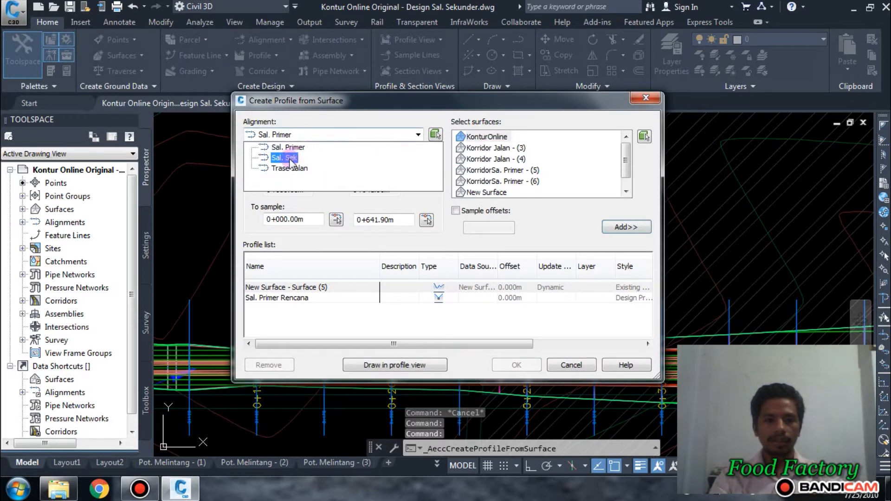
pyautogui.click(285, 158)
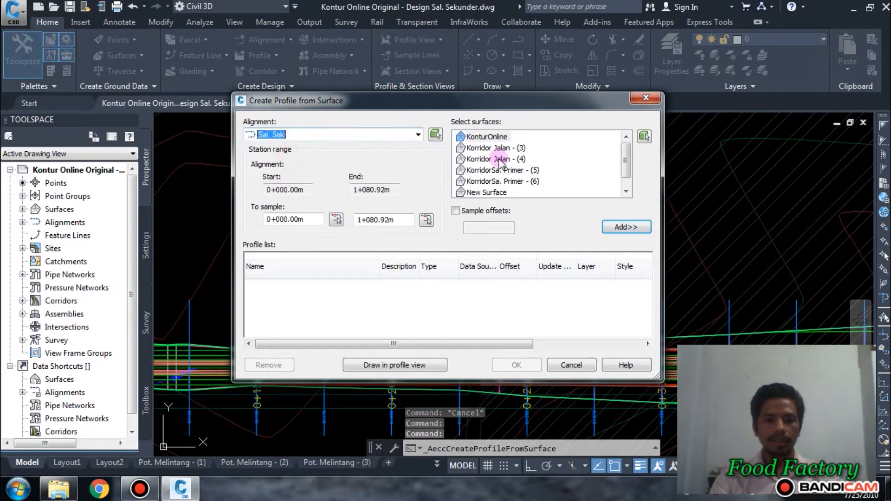
pyautogui.click(492, 191)
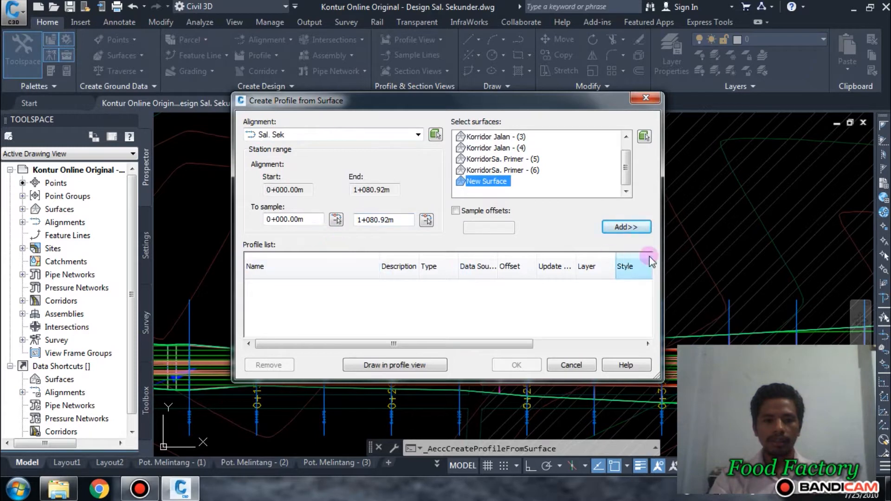
pyautogui.click(622, 227)
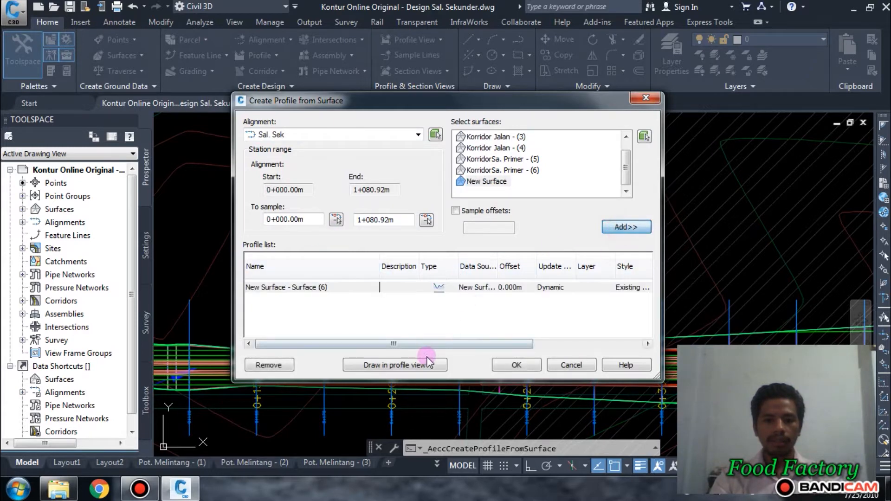
# Step: Start a profile view for the sampled profile, named Pot. Saluran Sek, with Sal. Sek as its alignment
pyautogui.click(414, 366)
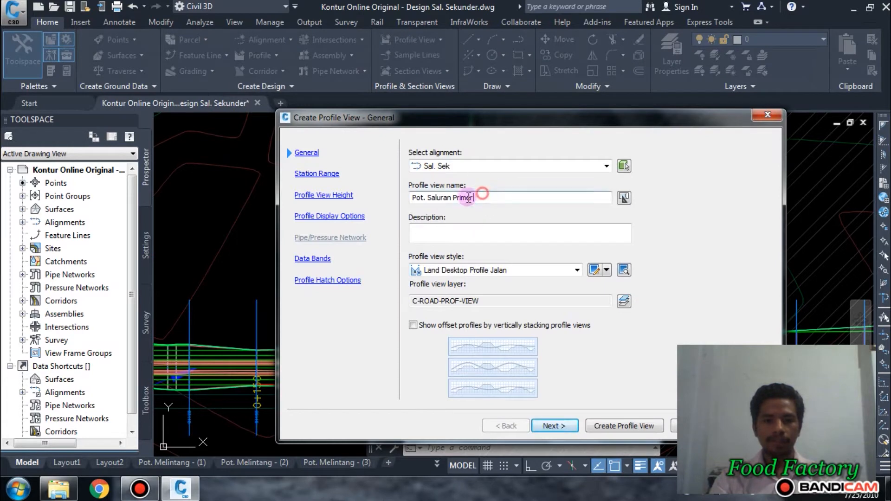
pyautogui.press('BackSpace')
pyautogui.write('Sek')
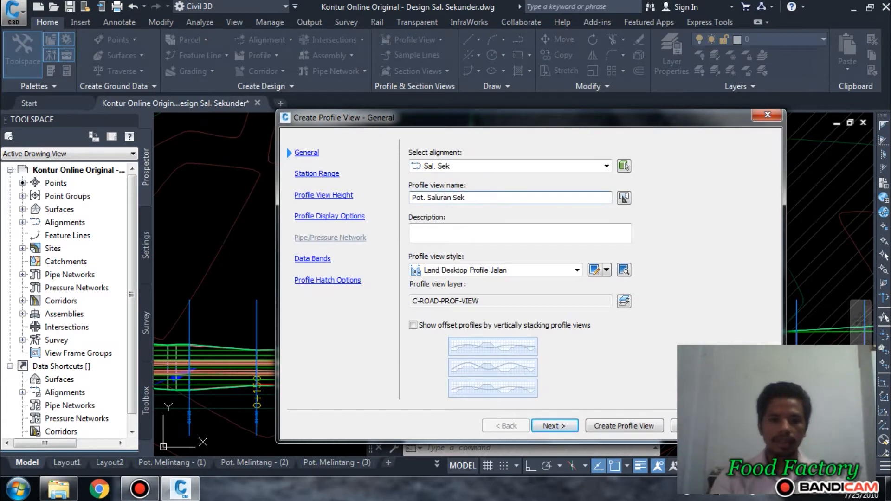
pyautogui.click(450, 167)
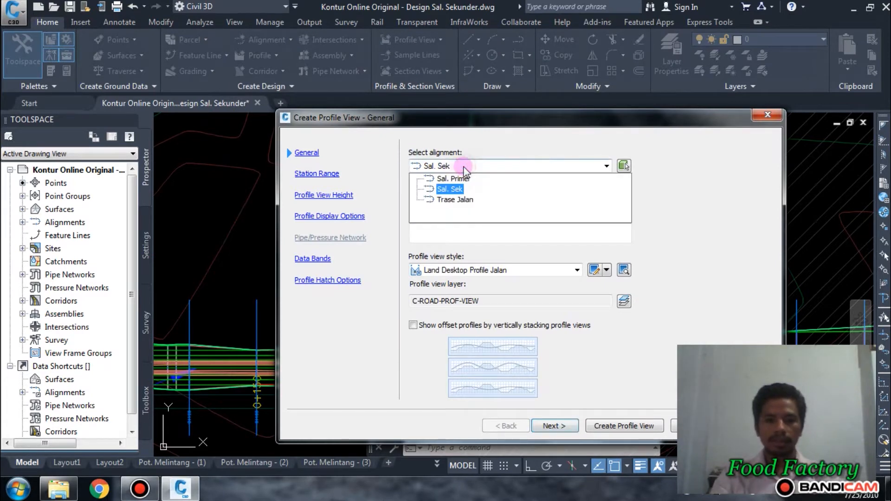
pyautogui.click(464, 167)
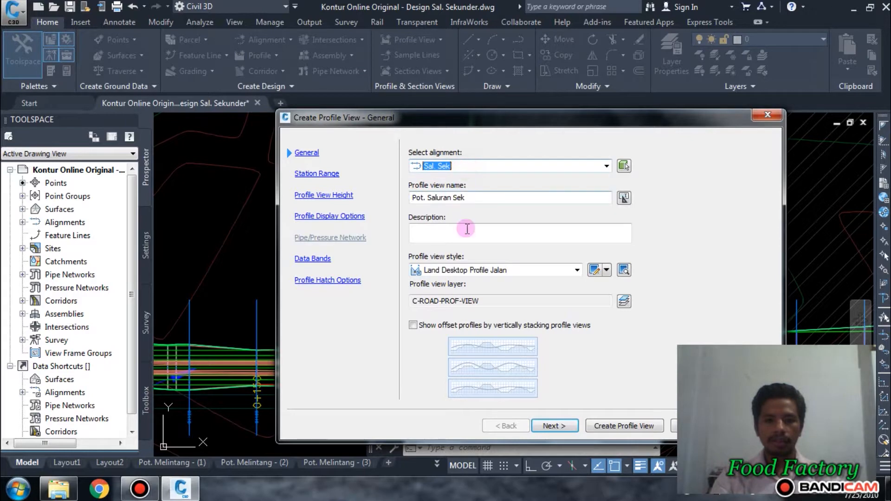
# Step: Accept the remaining default profile view settings and place the view in the empty area east of the site plan, below the existing primary profile
pyautogui.click(565, 426)
pyautogui.click(565, 426)
pyautogui.click(565, 426)
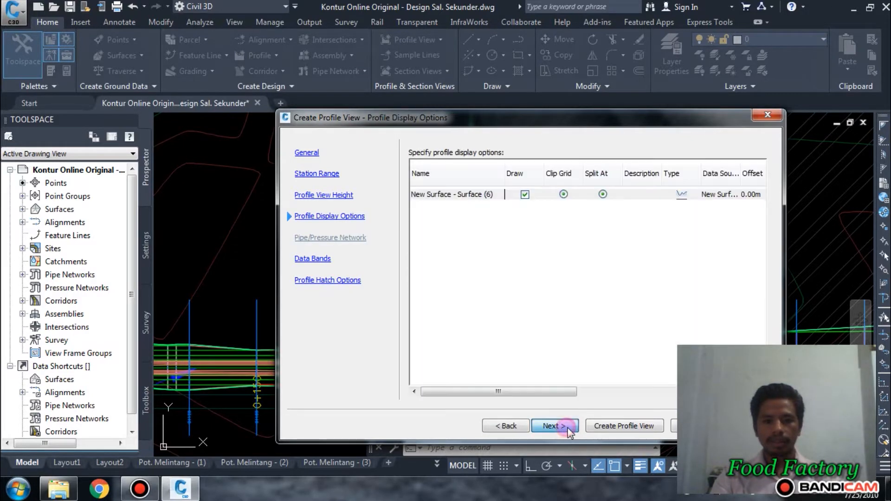
pyautogui.click(567, 427)
pyautogui.click(567, 427)
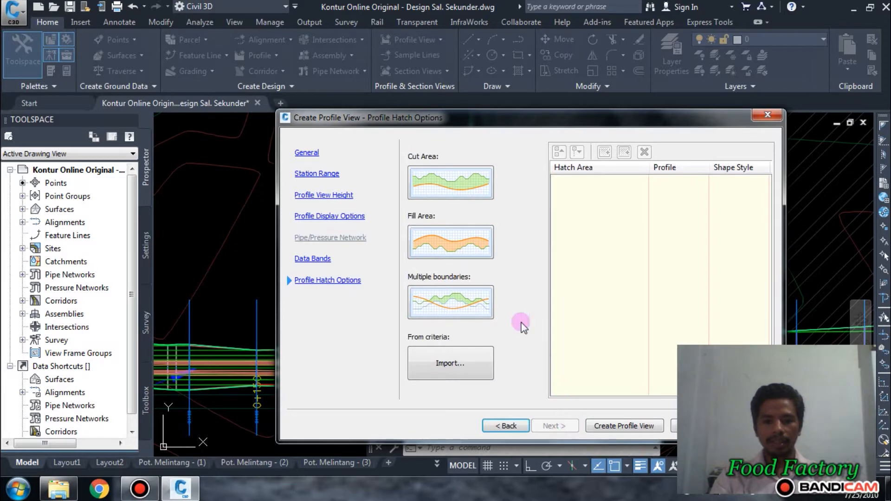
pyautogui.click(659, 426)
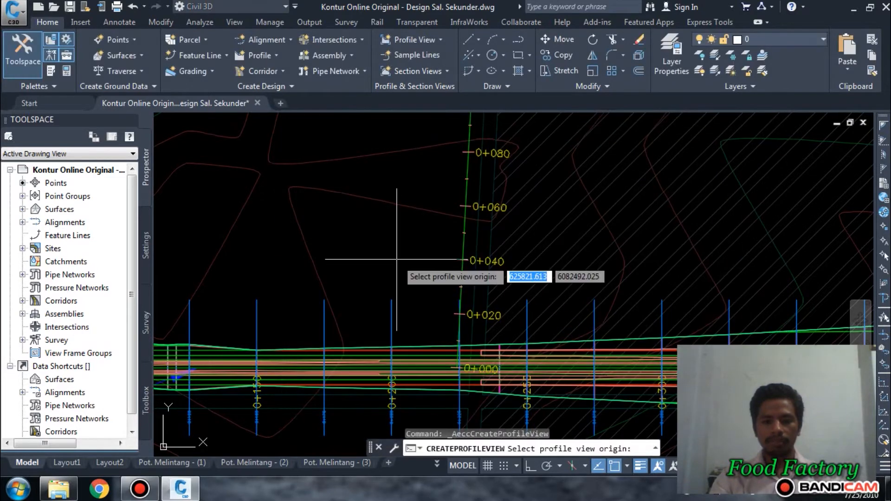
pyautogui.scroll(-3, 308, 257)
pyautogui.scroll(-4, 308, 257)
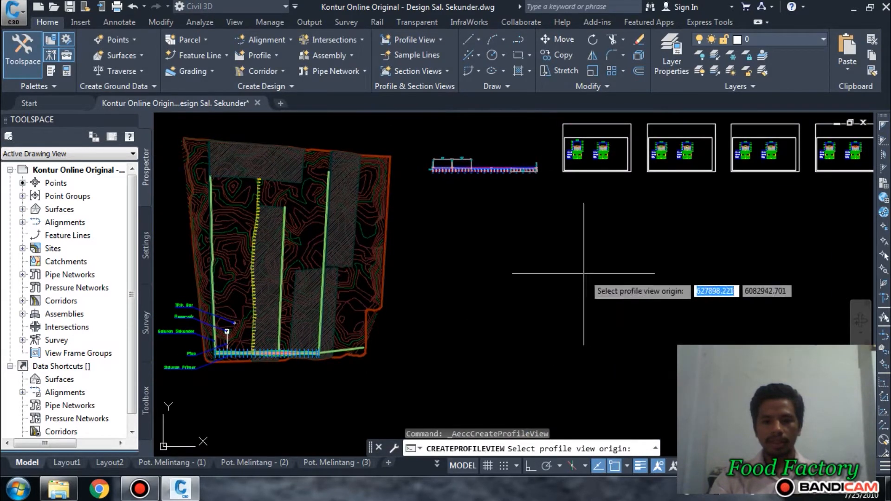
pyautogui.scroll(2, 505, 288)
pyautogui.moveTo(465, 310); pyautogui.dragTo(507, 238, button='middle')
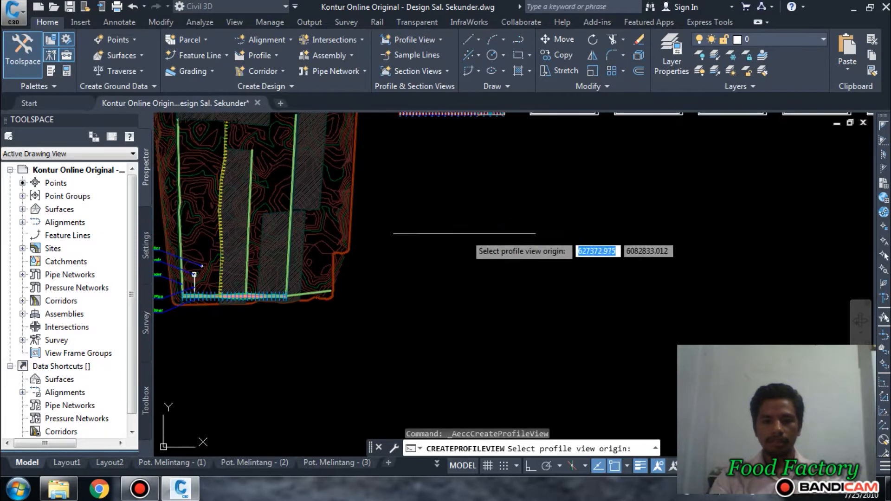
pyautogui.click(403, 240)
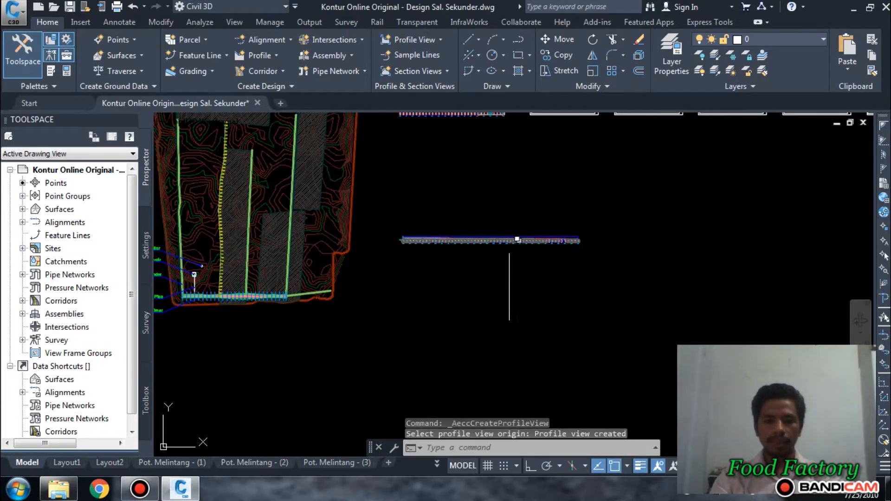
# Step: Start a layout profile with the Profile Creation Tools on the newly placed Sal. Sek profile view
pyautogui.scroll(5, 513, 239)
pyautogui.scroll(-3, 424, 244)
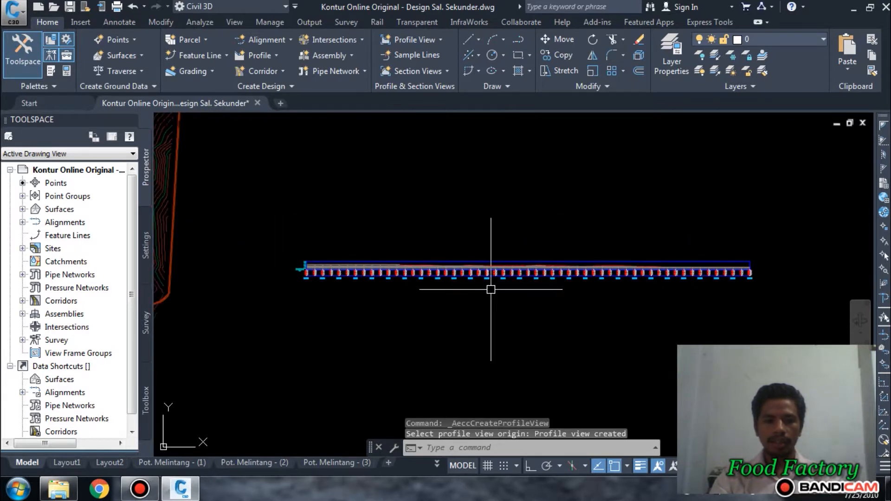
pyautogui.click(275, 65)
pyautogui.click(269, 56)
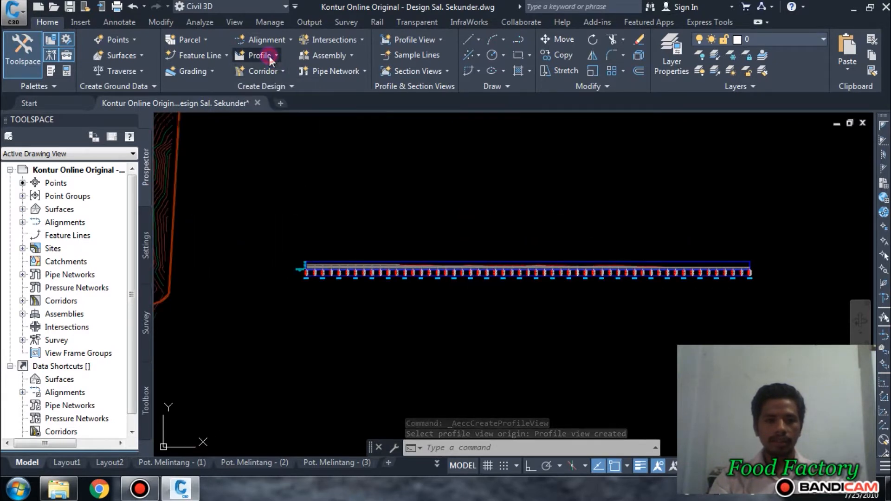
pyautogui.click(269, 55)
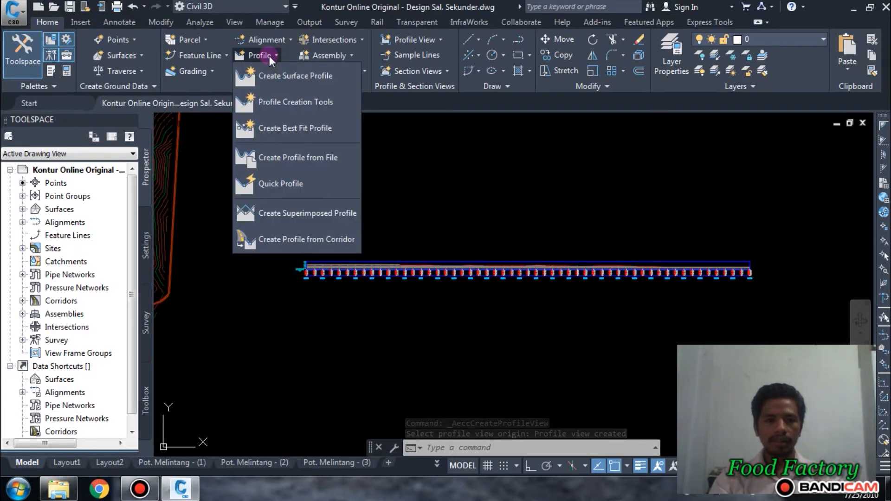
pyautogui.click(297, 103)
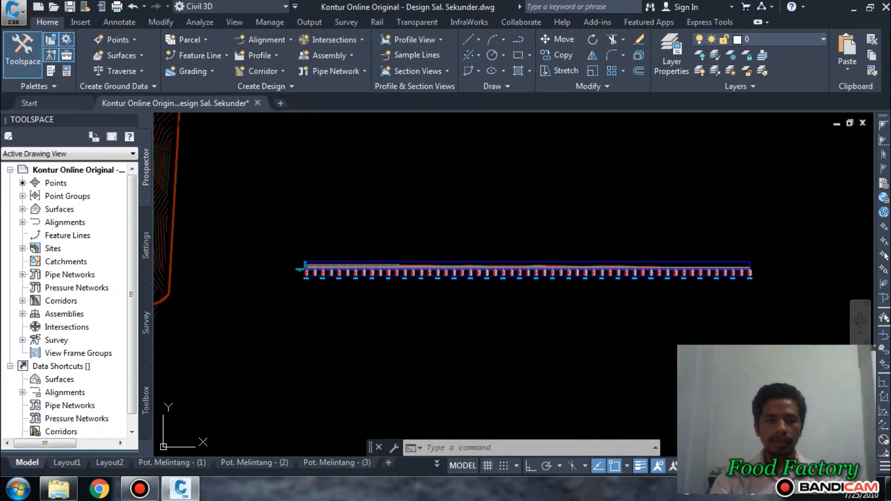
pyautogui.scroll(5, 341, 256)
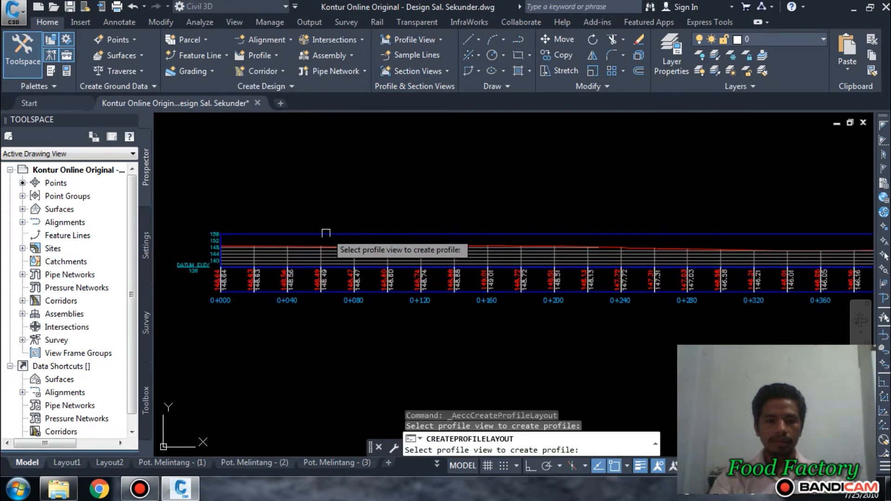
pyautogui.click(332, 238)
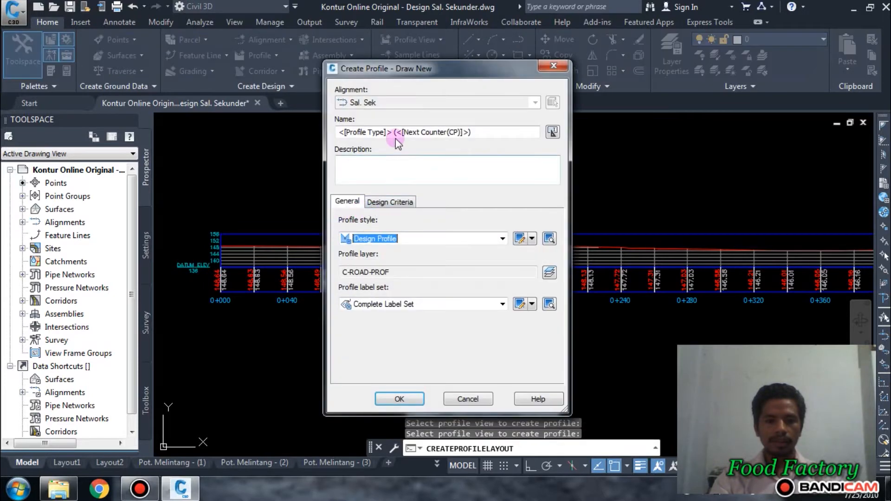
# Step: Name the profile Rencana Sal. Sek and create it with the Design Profile style and Complete Label Set
pyautogui.click(505, 134)
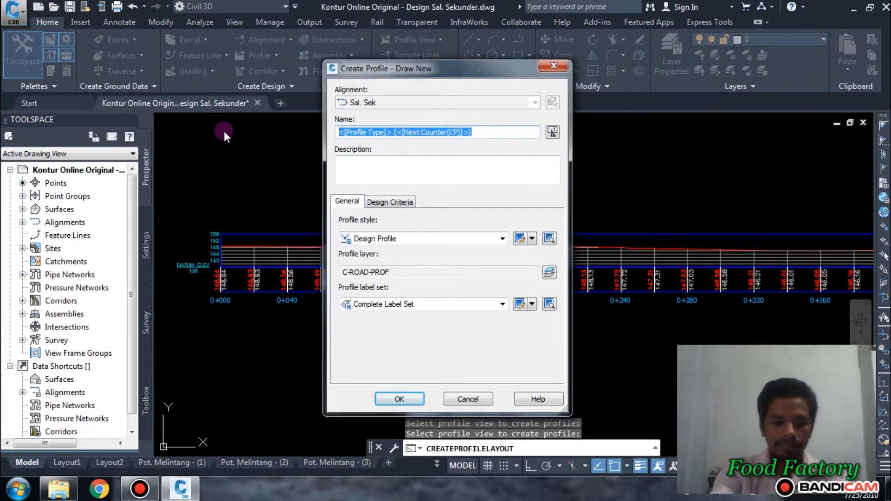
pyautogui.write('Ren')
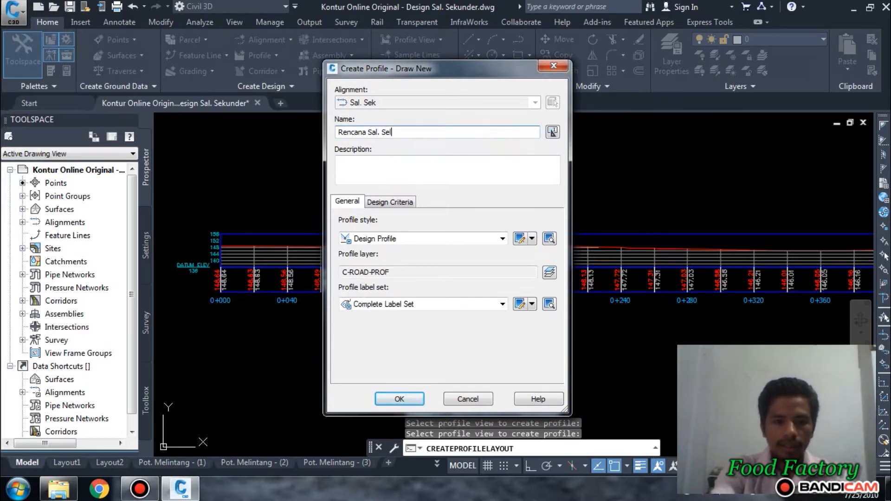
pyautogui.write('cana Sal. Sek')
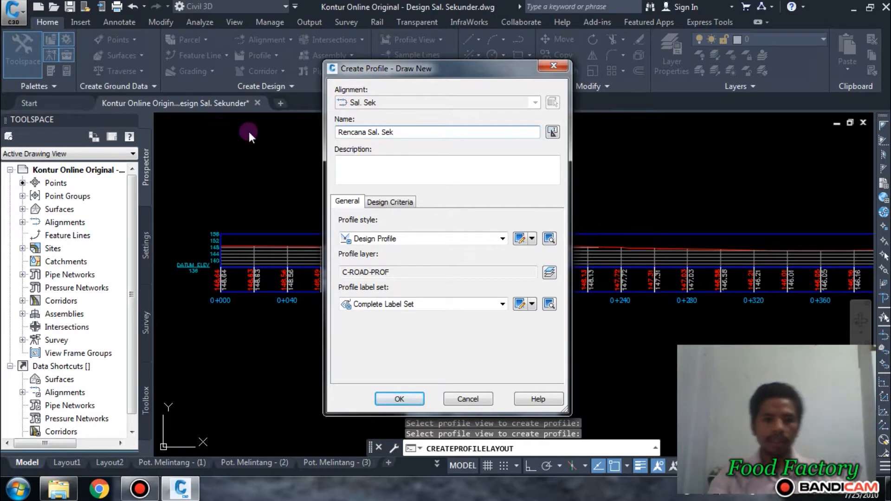
pyautogui.click(397, 203)
pyautogui.click(343, 200)
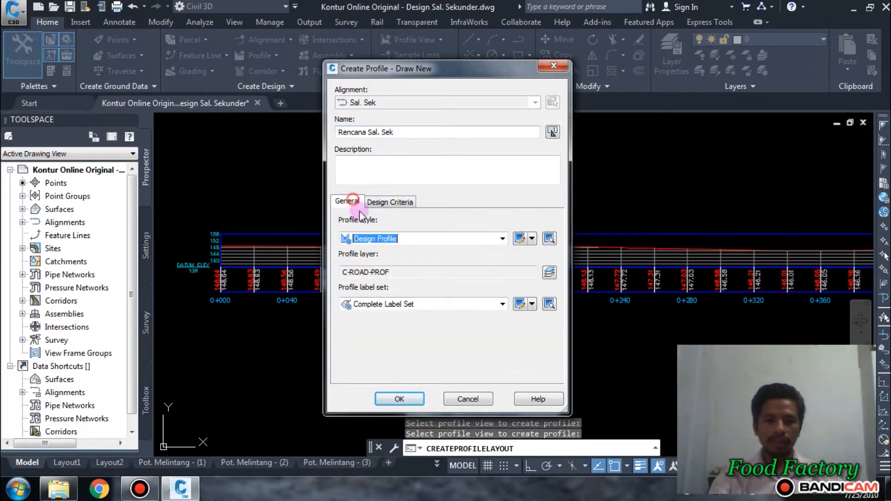
pyautogui.click(409, 399)
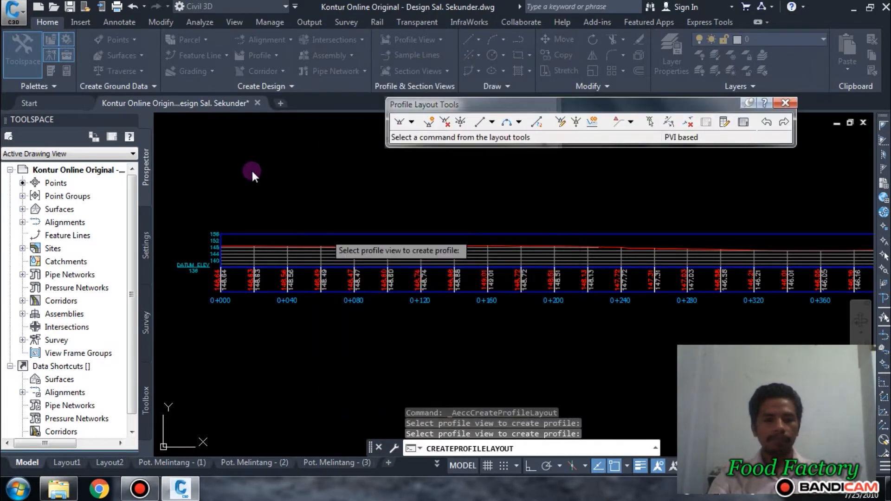
# Step: Start Draw Tangents with Curves for Rencana Sal. Sek near station 0+000 of its profile view
pyautogui.click(411, 122)
pyautogui.click(464, 151)
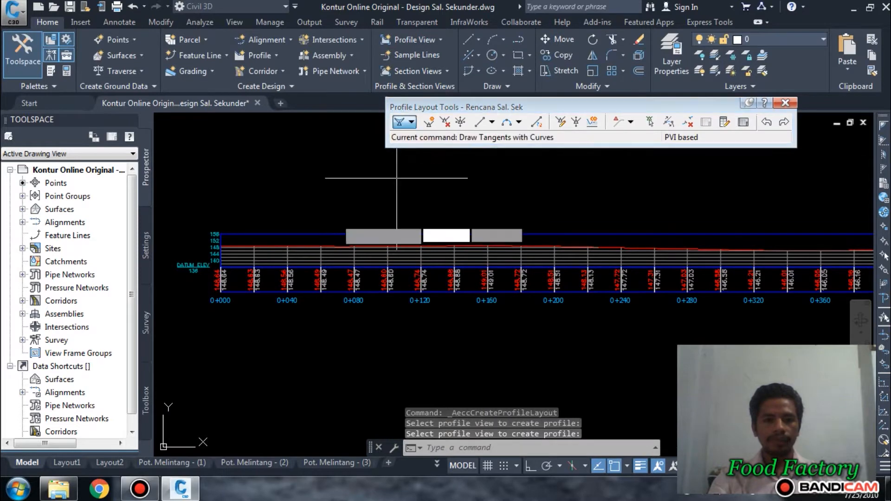
pyautogui.scroll(5, 205, 260)
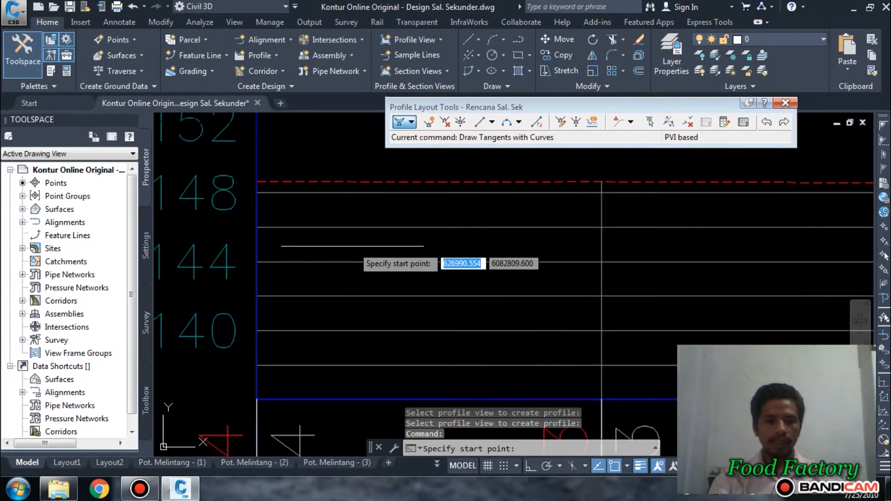
pyautogui.scroll(-3, 356, 242)
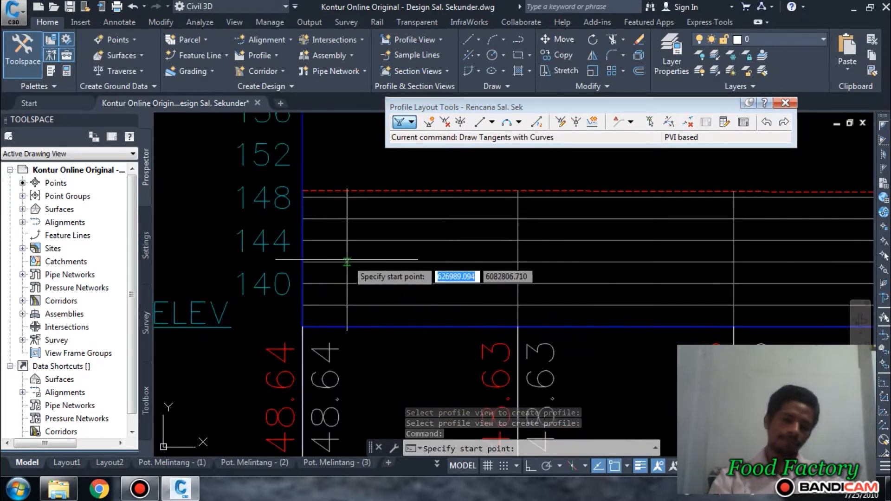
pyautogui.scroll(-2, 344, 241)
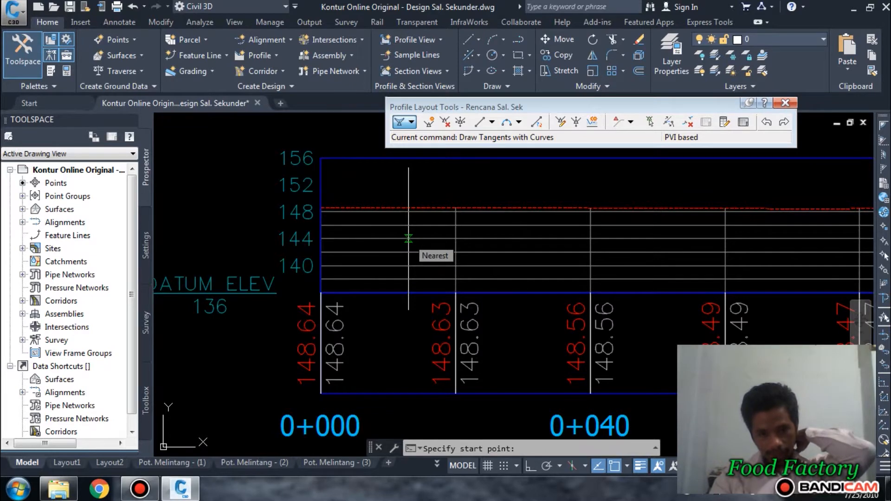
pyautogui.scroll(-4, 390, 239)
pyautogui.scroll(4, 381, 241)
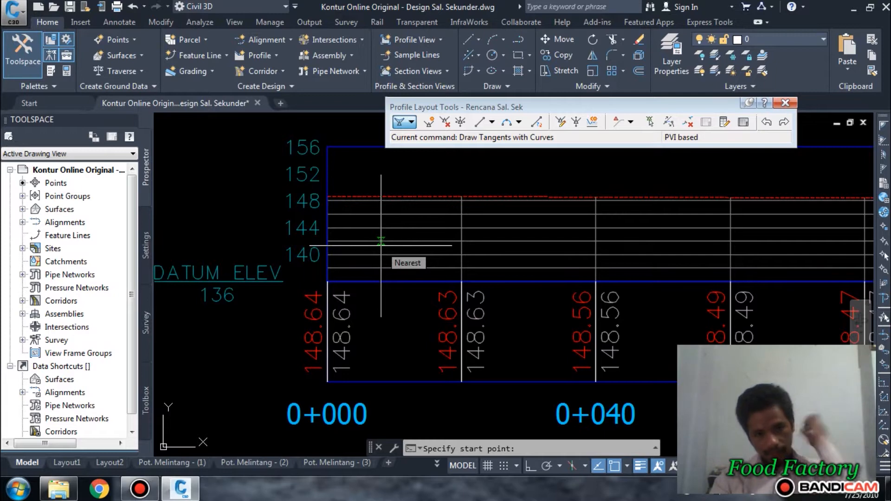
# Step: Examine the primary channel's cross section at 0+225, checking the channel bottom and its Elevasi Rencana values
pyautogui.scroll(-10, 390, 260)
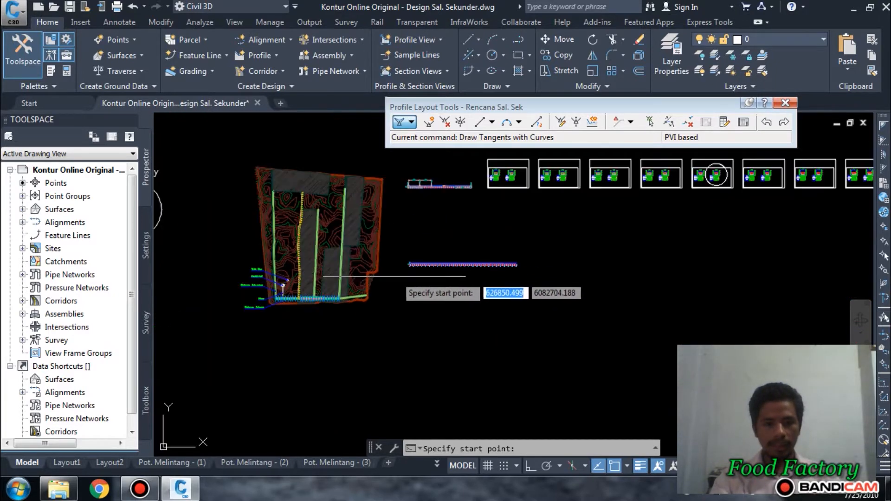
pyautogui.scroll(3, 395, 276)
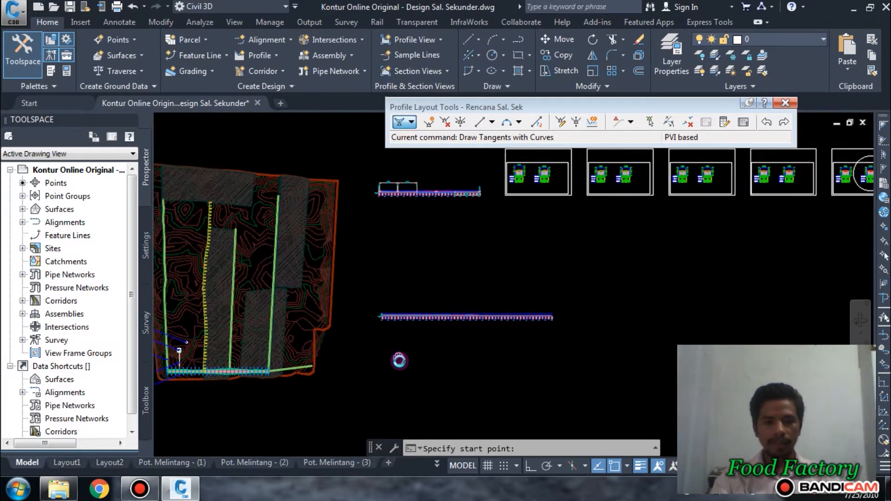
pyautogui.scroll(5, 393, 171)
pyautogui.scroll(-5, 241, 239)
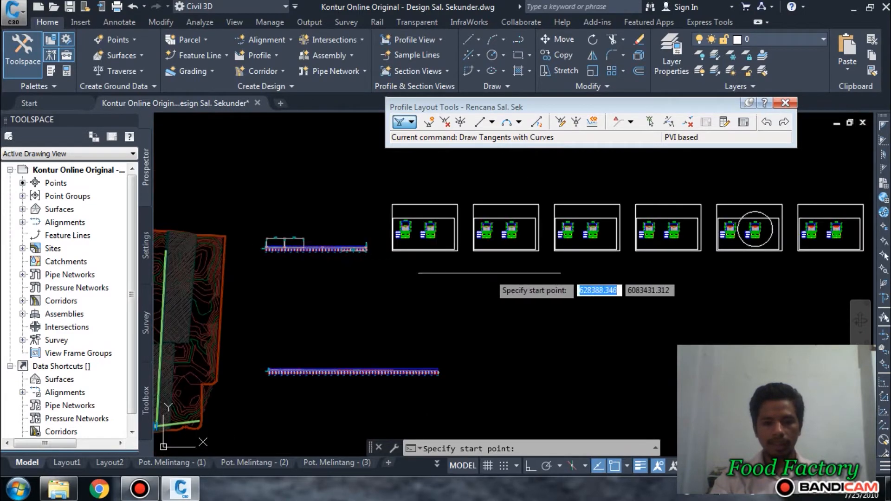
pyautogui.scroll(6, 534, 273)
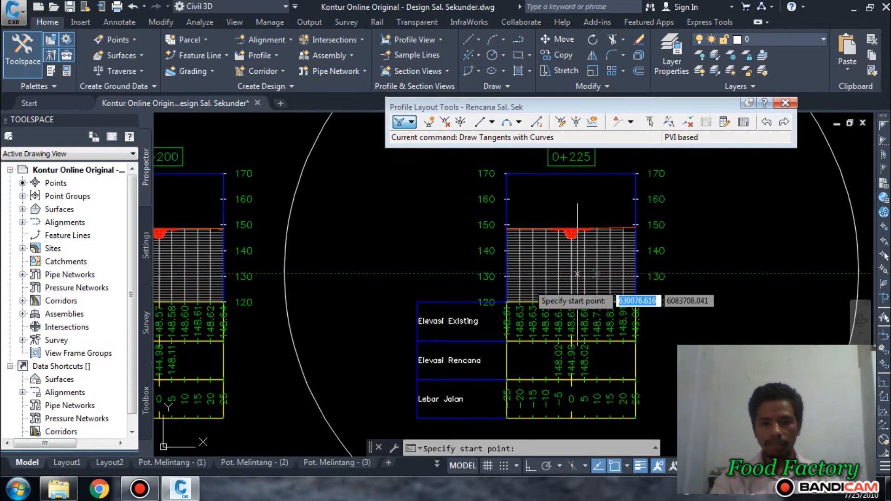
pyautogui.scroll(4, 577, 274)
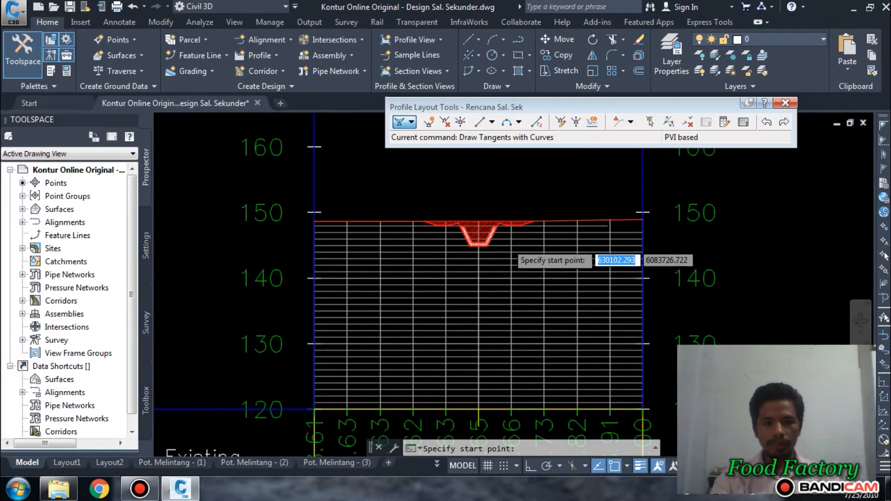
pyautogui.scroll(3, 508, 242)
pyautogui.scroll(-3, 534, 213)
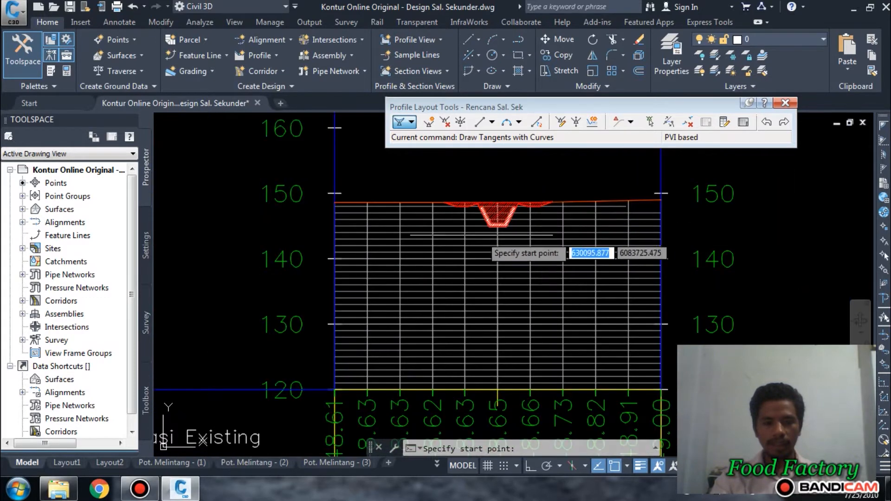
pyautogui.scroll(1, 497, 234)
pyautogui.scroll(-3, 552, 223)
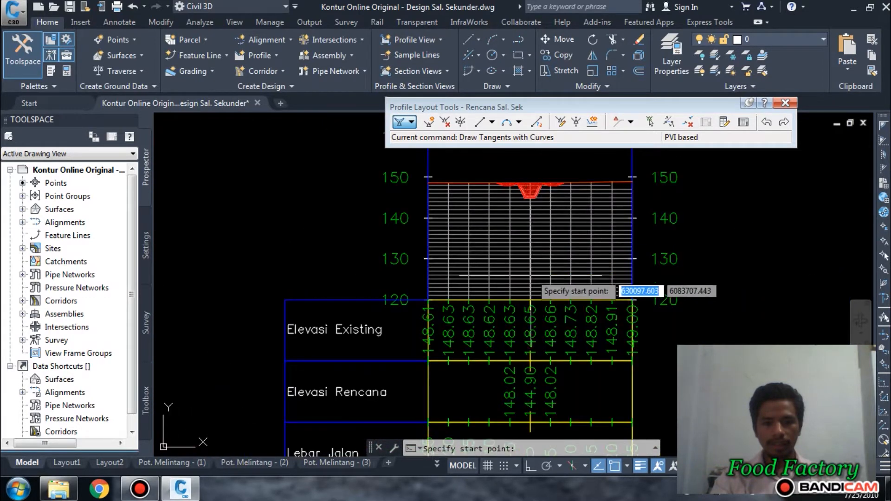
pyautogui.scroll(1, 531, 276)
pyautogui.scroll(1, 556, 269)
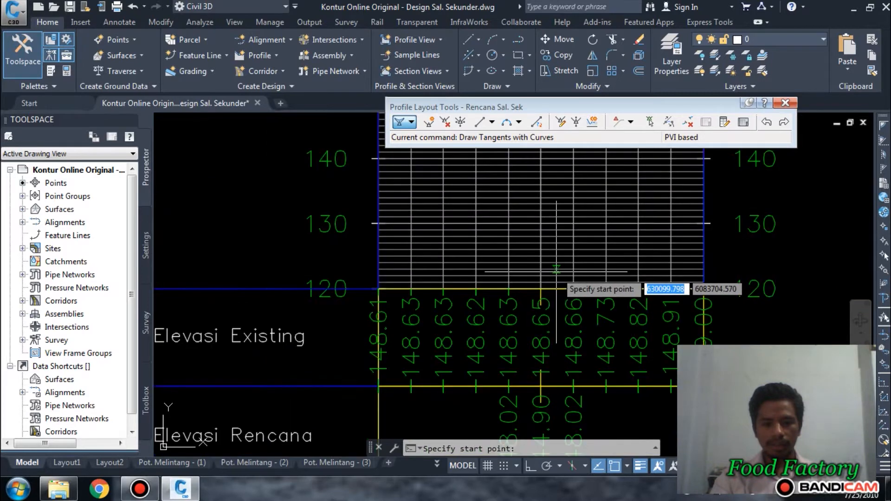
pyautogui.moveTo(560, 323); pyautogui.dragTo(521, 245, button='middle')
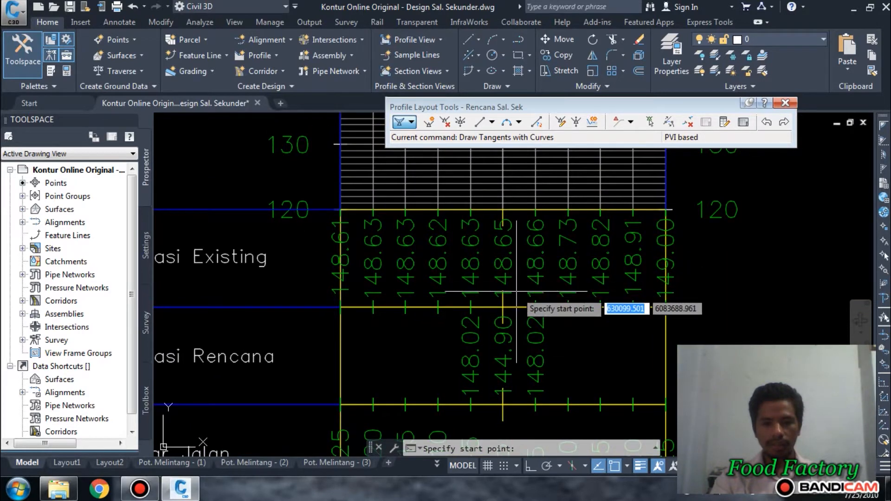
pyautogui.scroll(-1, 517, 325)
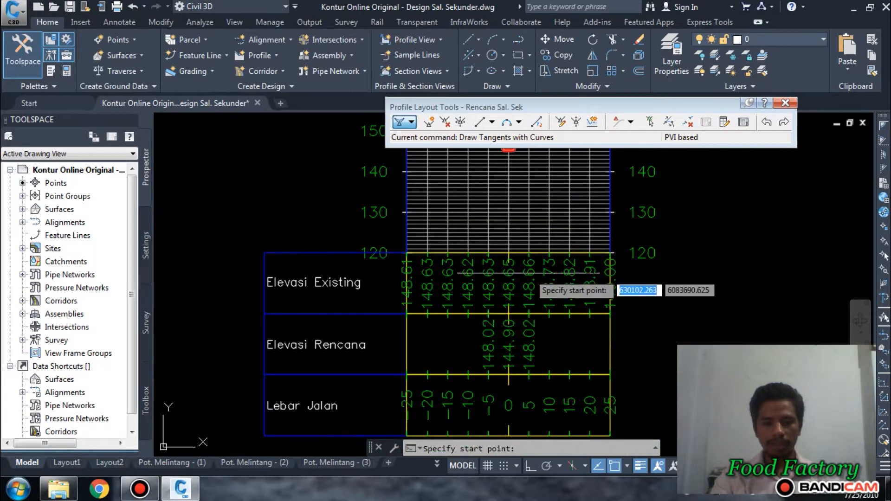
pyautogui.scroll(2, 520, 199)
pyautogui.scroll(-6, 707, 244)
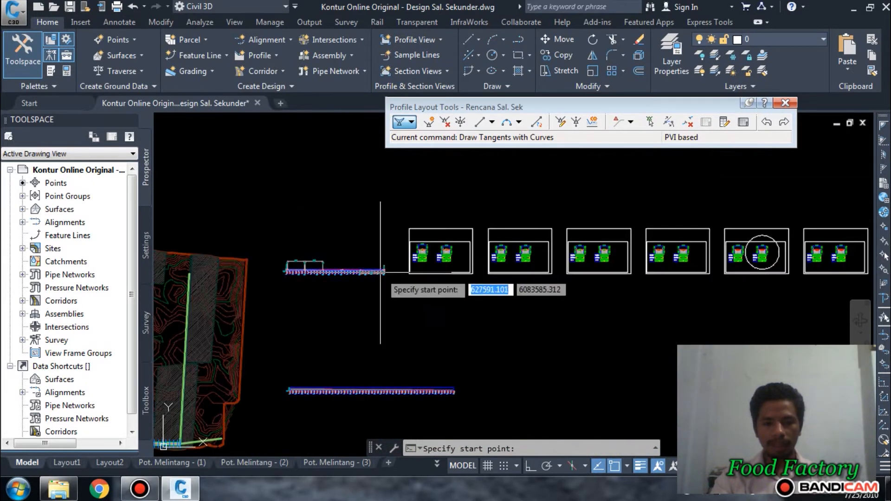
# Step: Examine the Sal. Sekunder assembly, comparing its baseline marker with the bottom of the lined channel
pyautogui.moveTo(381, 270); pyautogui.dragTo(576, 227, button='middle')
pyautogui.moveTo(509, 259); pyautogui.dragTo(802, 205, button='middle')
pyautogui.scroll(5, 371, 195)
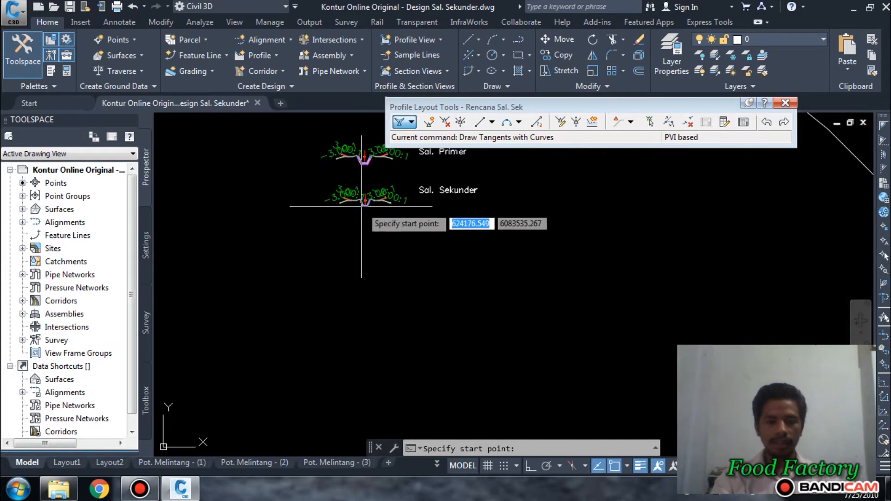
pyautogui.scroll(5, 361, 206)
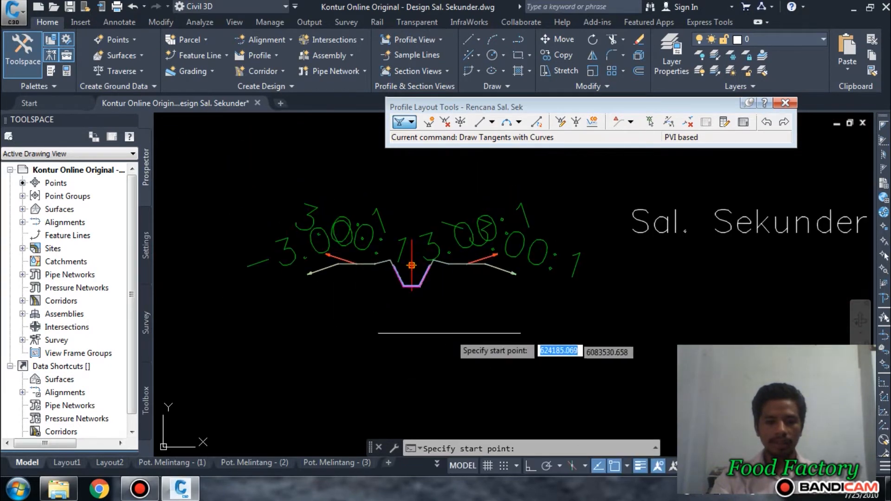
pyautogui.scroll(3, 411, 265)
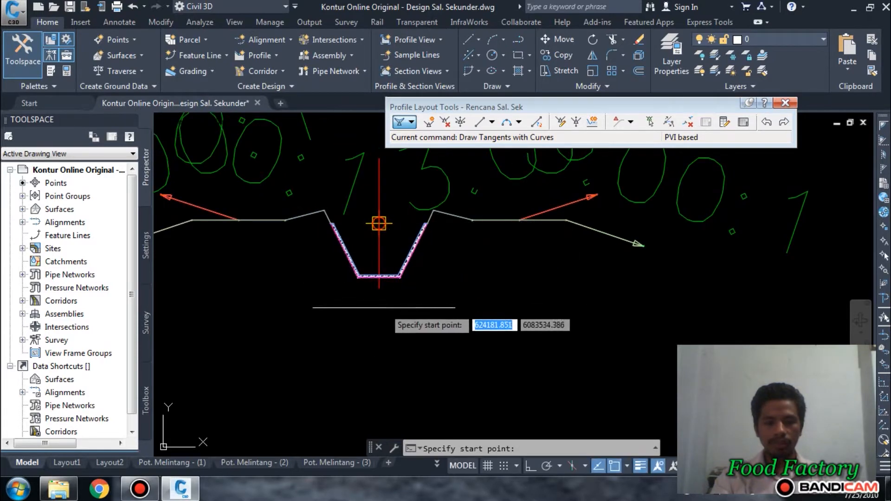
pyautogui.scroll(2, 402, 282)
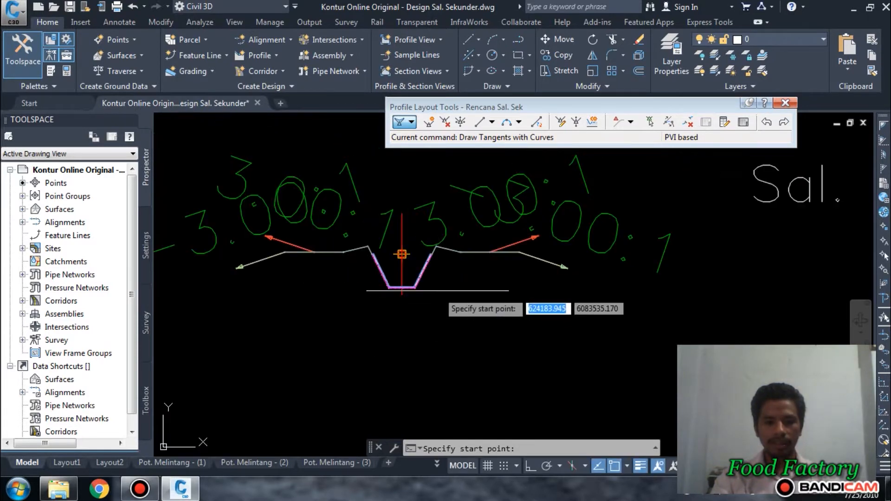
pyautogui.scroll(2, 402, 282)
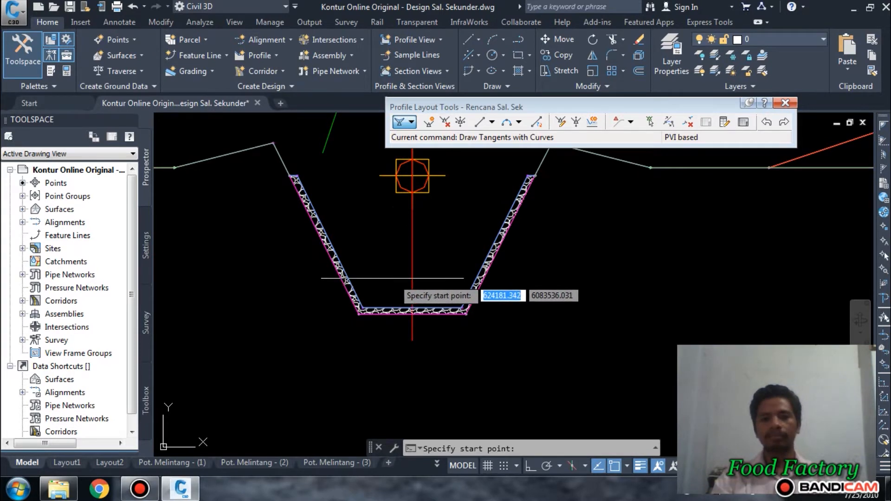
# Step: Examine the elevation grid at the start of the Sal. Sekunder profile view to locate the Rencana Sal. Sek start point
pyautogui.scroll(-5, 367, 248)
pyautogui.scroll(-10, 390, 220)
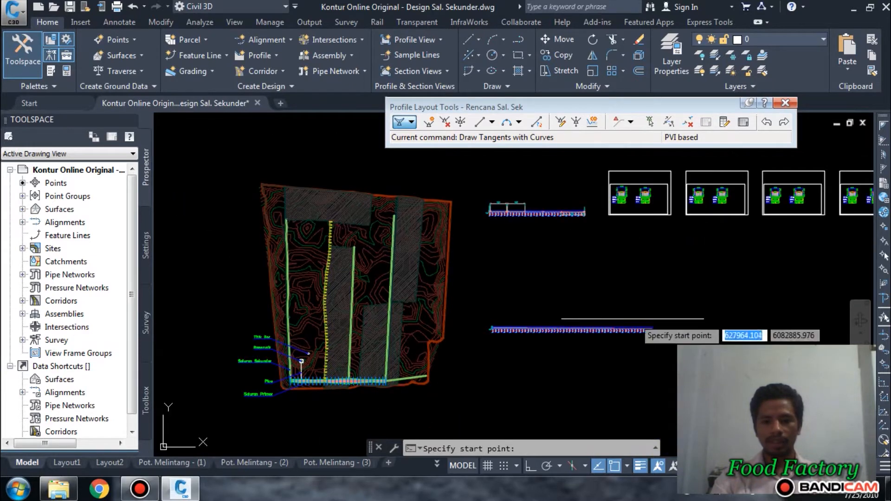
pyautogui.scroll(3, 625, 355)
pyautogui.scroll(-3, 436, 244)
pyautogui.scroll(6, 414, 318)
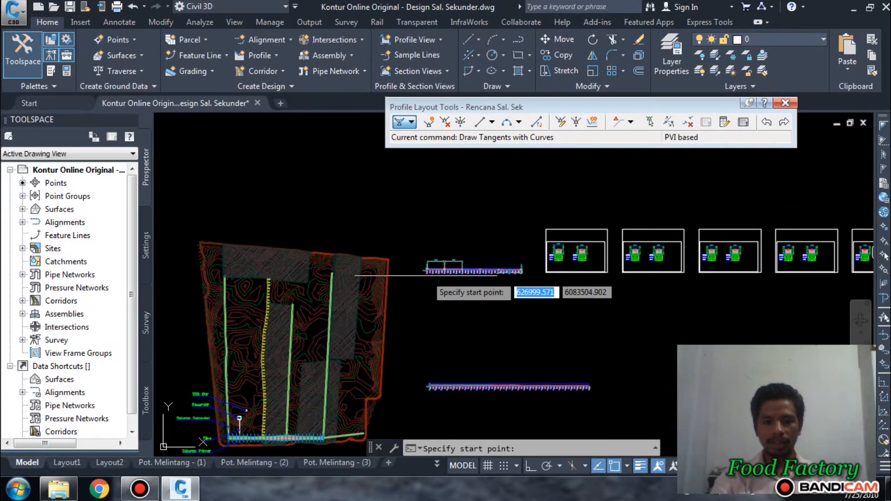
pyautogui.scroll(8, 390, 289)
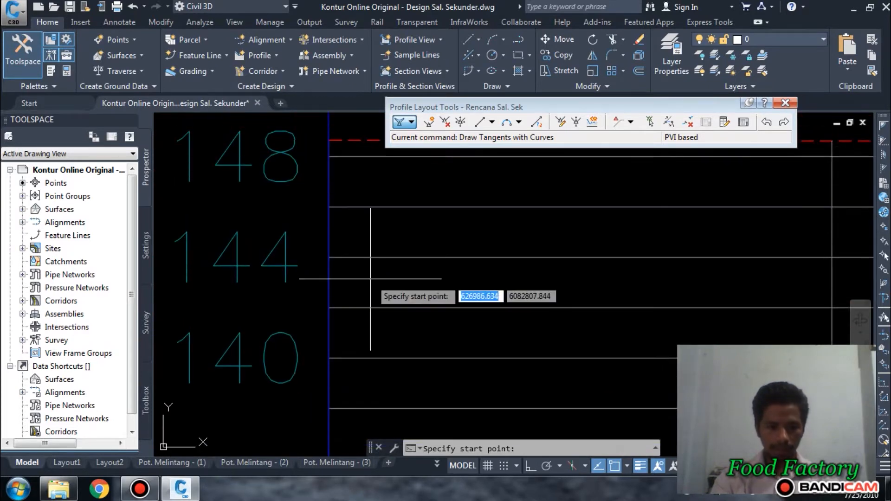
pyautogui.moveTo(344, 204); pyautogui.dragTo(335, 239, button='middle')
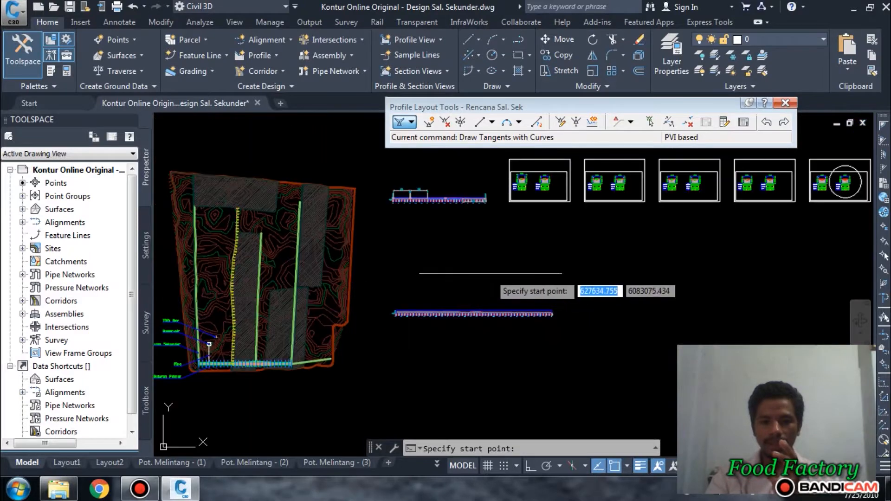
# Step: Compare the circled 0+225 cross section with the plan, checking where the secondary alignment's 0+000 meets the primary channel's sample lines
pyautogui.moveTo(560, 276); pyautogui.dragTo(553, 309, button='middle')
pyautogui.scroll(10, 649, 304)
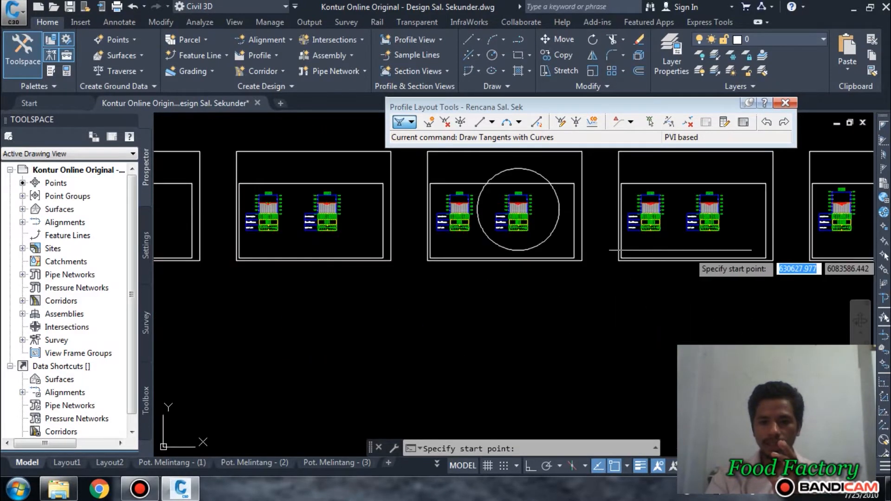
pyautogui.moveTo(552, 215); pyautogui.dragTo(586, 302, button='middle')
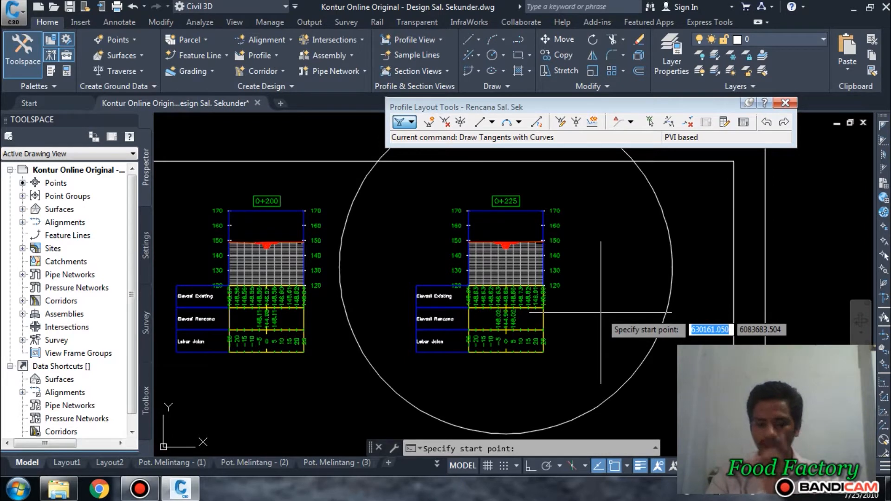
pyautogui.scroll(2, 507, 179)
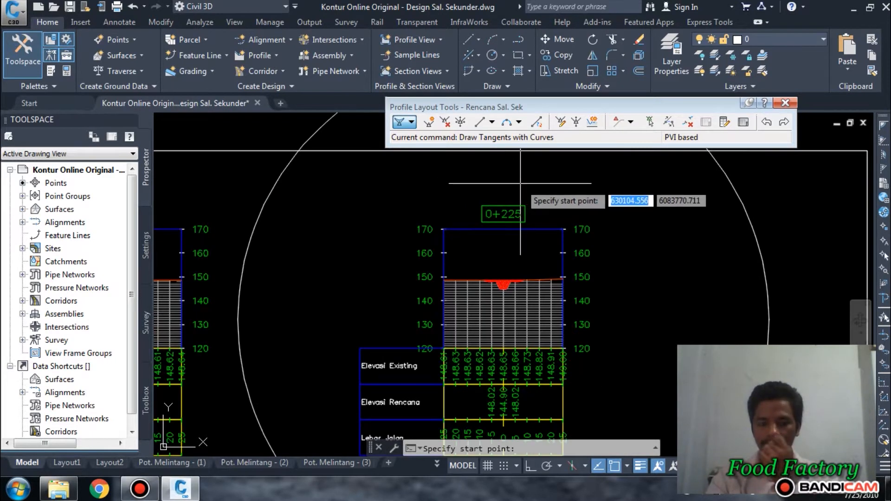
pyautogui.scroll(-10, 649, 232)
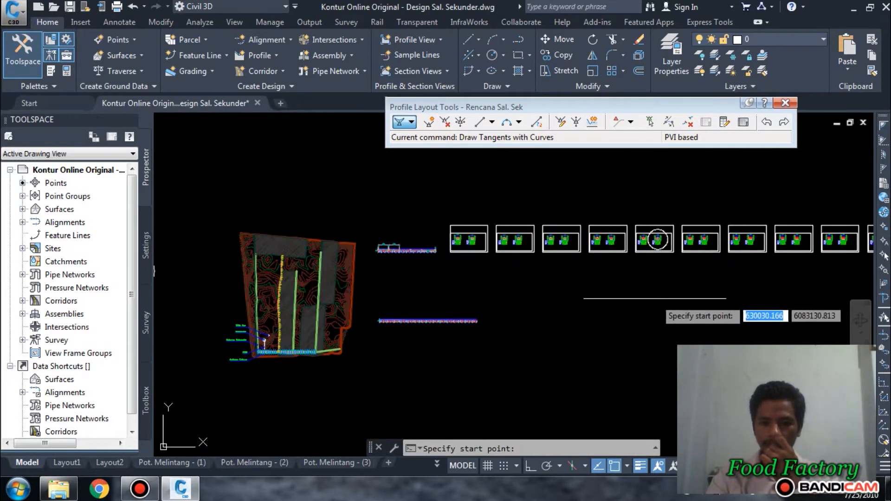
pyautogui.scroll(-2, 654, 240)
pyautogui.scroll(10, 453, 291)
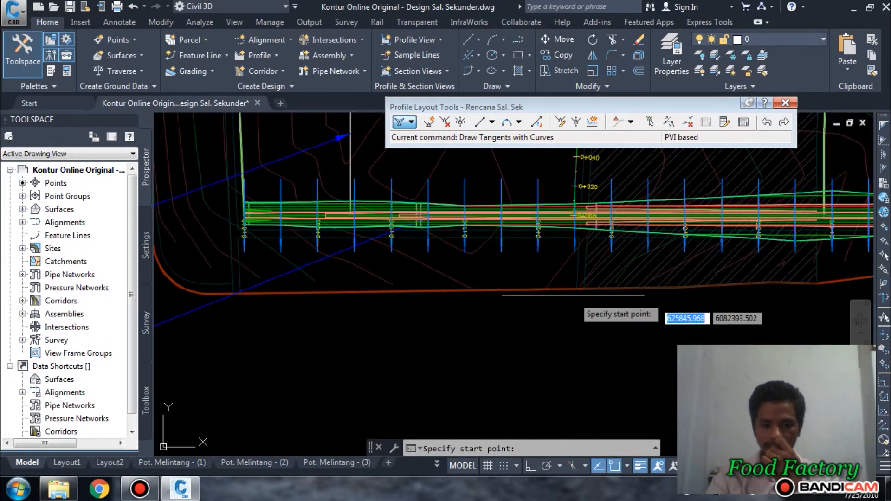
pyautogui.scroll(6, 557, 316)
pyautogui.moveTo(550, 312); pyautogui.dragTo(538, 419, button='middle')
pyautogui.scroll(2, 534, 308)
pyautogui.scroll(-2, 539, 236)
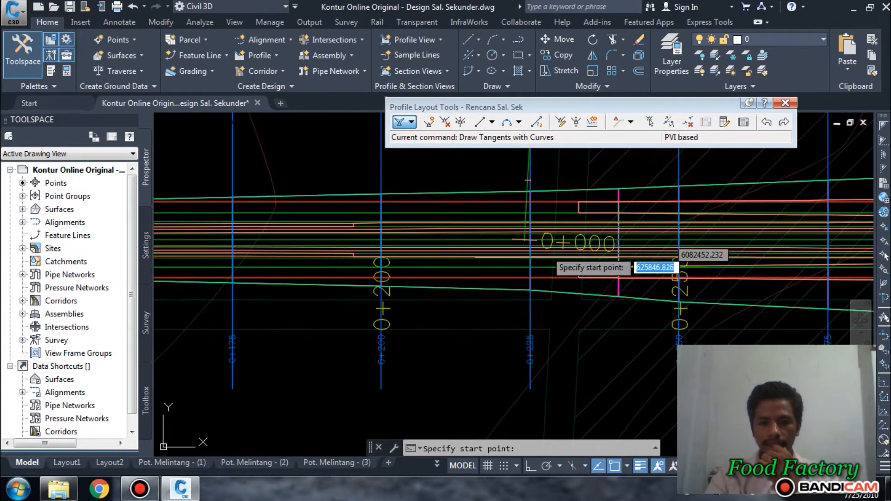
pyautogui.scroll(2, 547, 377)
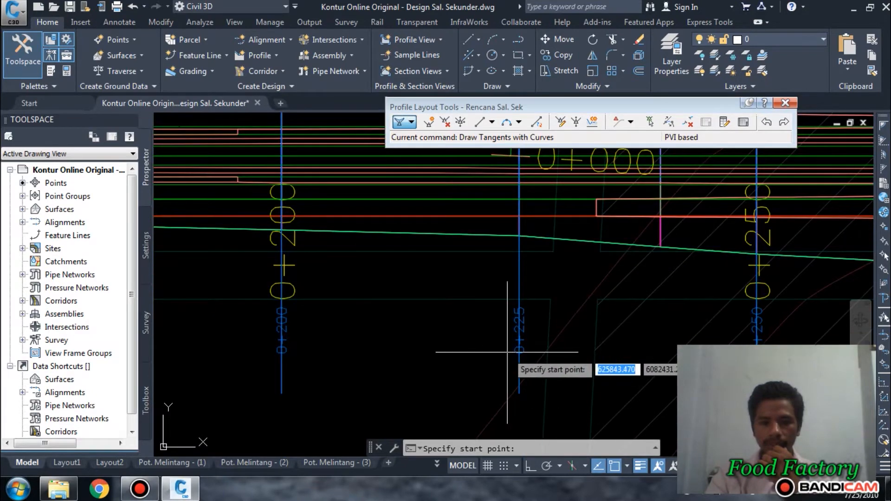
pyautogui.scroll(-6, 508, 352)
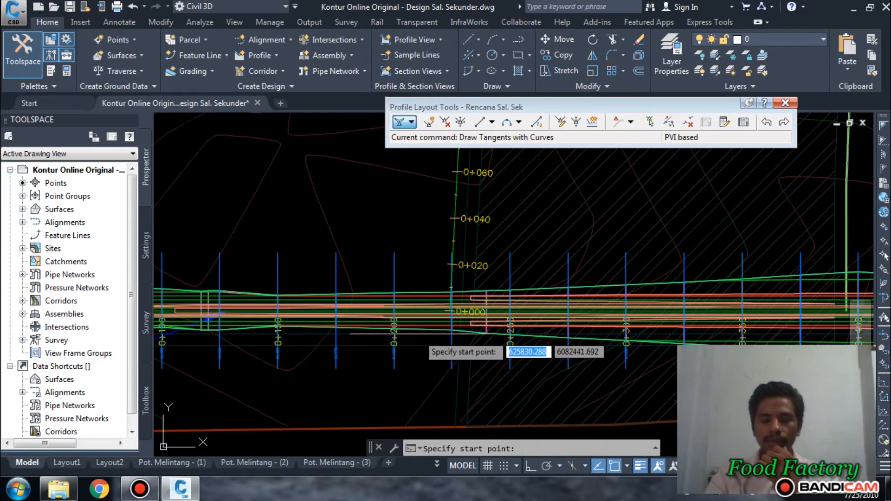
# Step: Examine the primary channel's 0+225 section, reading the Elevasi Rencana value at the channel centreline and the values on both sides
pyautogui.scroll(-16, 432, 334)
pyautogui.moveTo(558, 340); pyautogui.dragTo(491, 346, button='middle')
pyautogui.scroll(6, 659, 294)
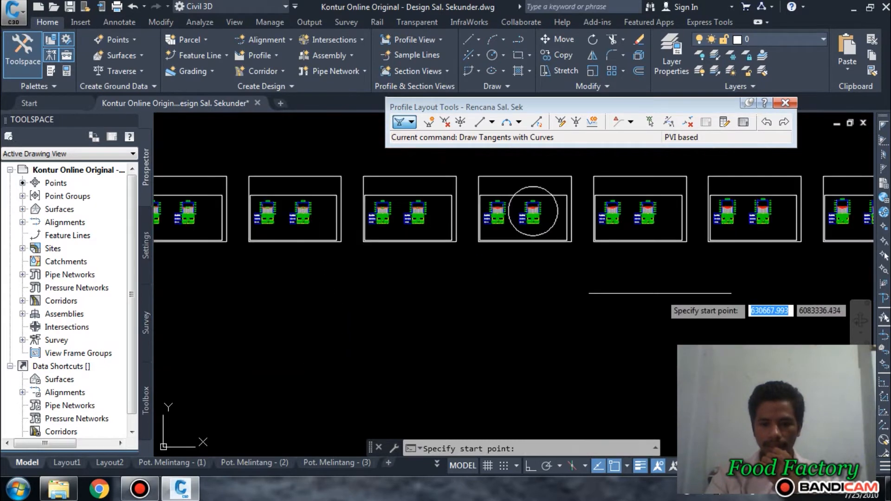
pyautogui.scroll(2, 602, 259)
pyautogui.moveTo(560, 253); pyautogui.dragTo(556, 346, button='middle')
pyautogui.scroll(4, 512, 292)
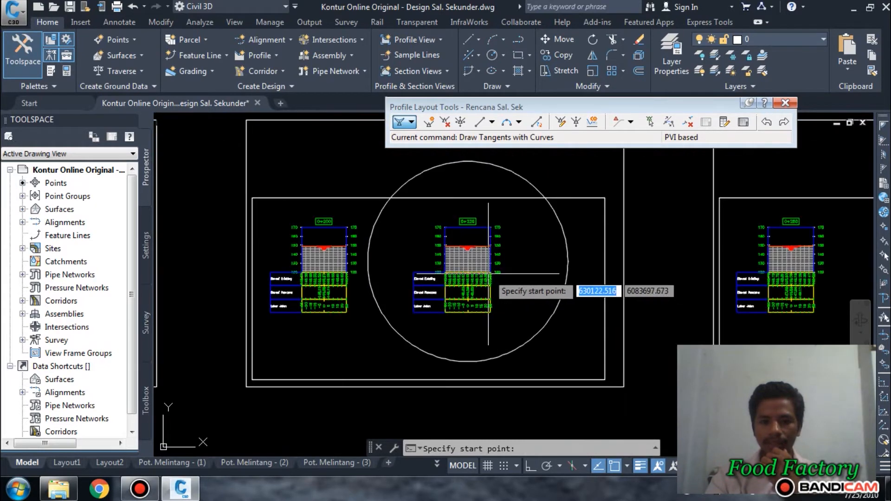
pyautogui.scroll(4, 489, 273)
pyautogui.moveTo(587, 288); pyautogui.dragTo(607, 365, button='middle')
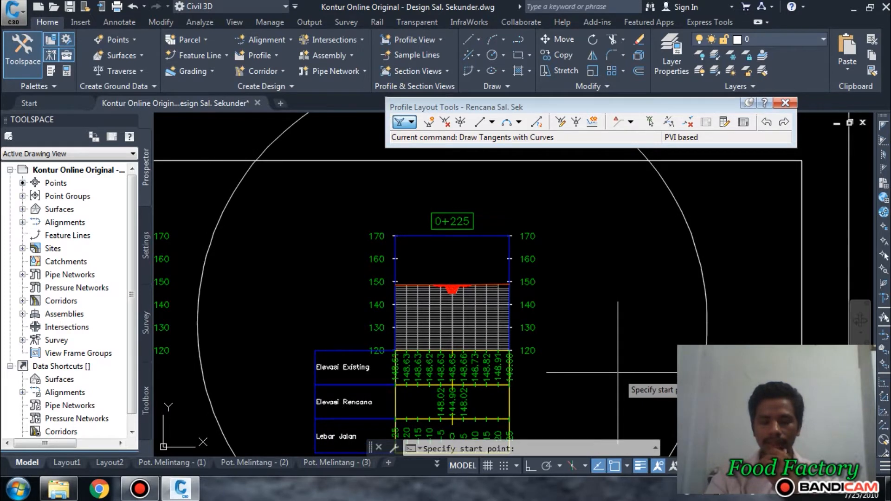
pyautogui.moveTo(617, 371); pyautogui.dragTo(587, 350, button='middle')
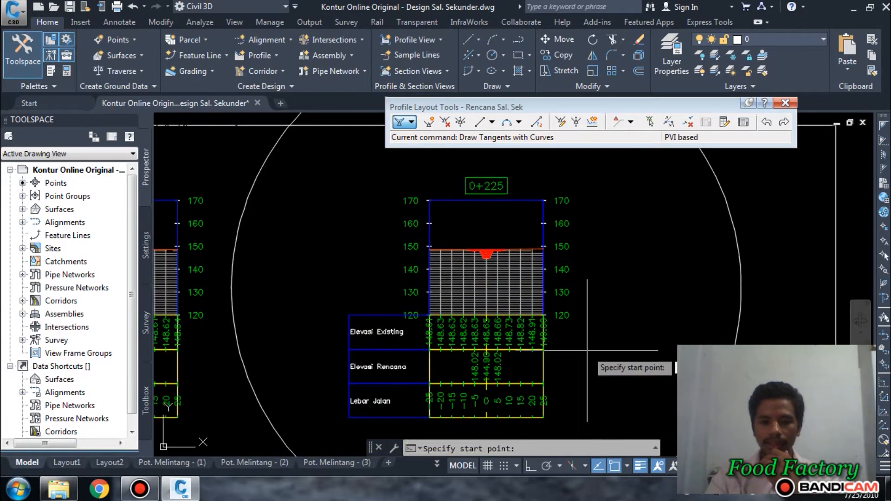
pyautogui.scroll(4, 428, 265)
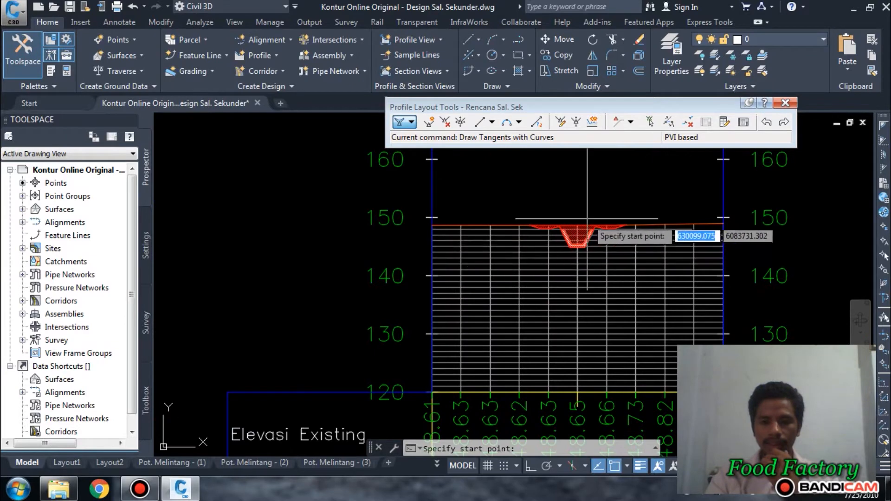
pyautogui.scroll(2, 587, 218)
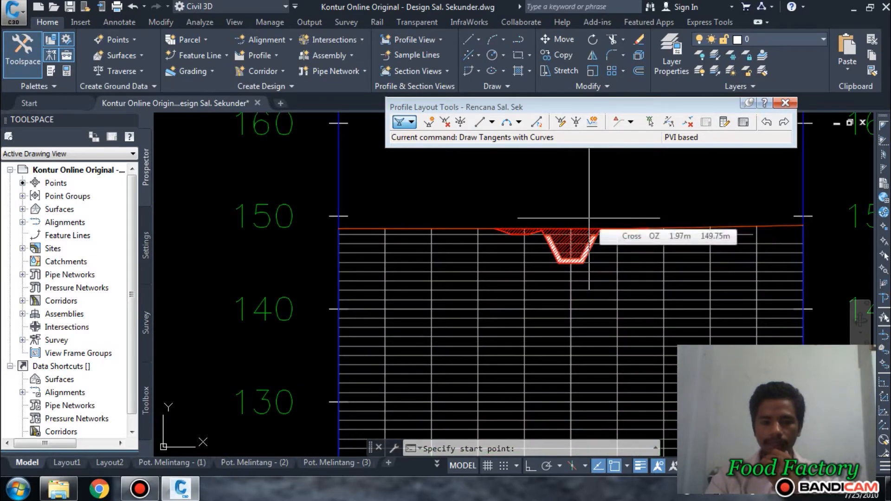
pyautogui.scroll(-2, 608, 235)
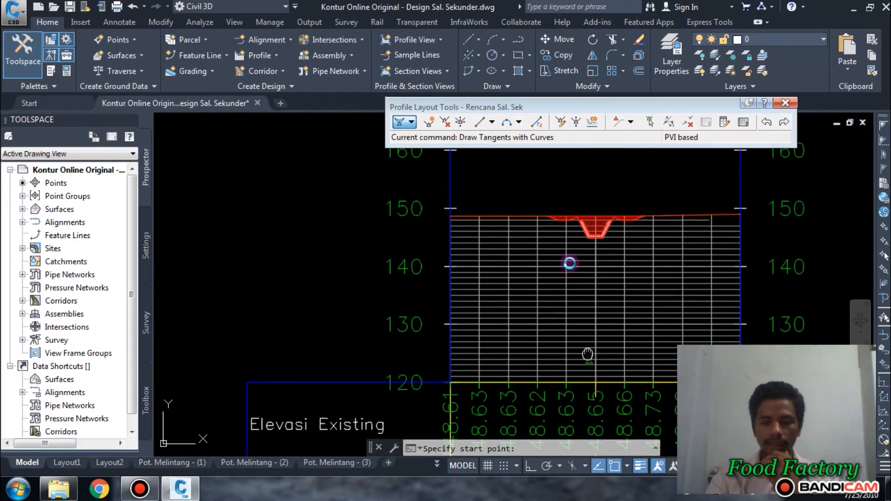
pyautogui.moveTo(632, 433); pyautogui.dragTo(588, 291, button='middle')
pyautogui.scroll(2, 588, 327)
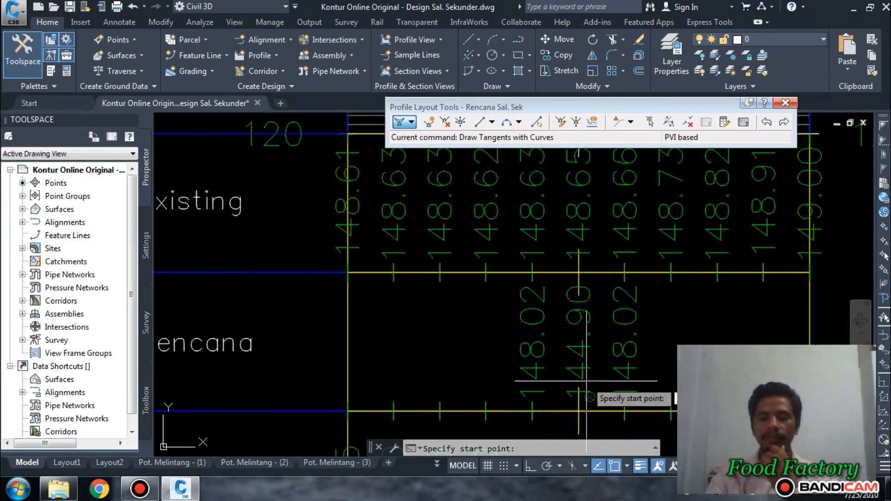
pyautogui.scroll(-2, 587, 384)
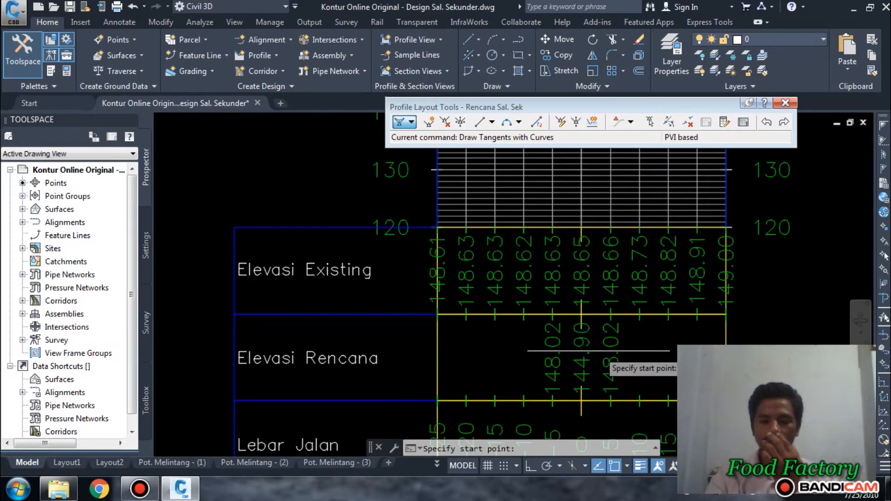
pyautogui.scroll(-4, 598, 352)
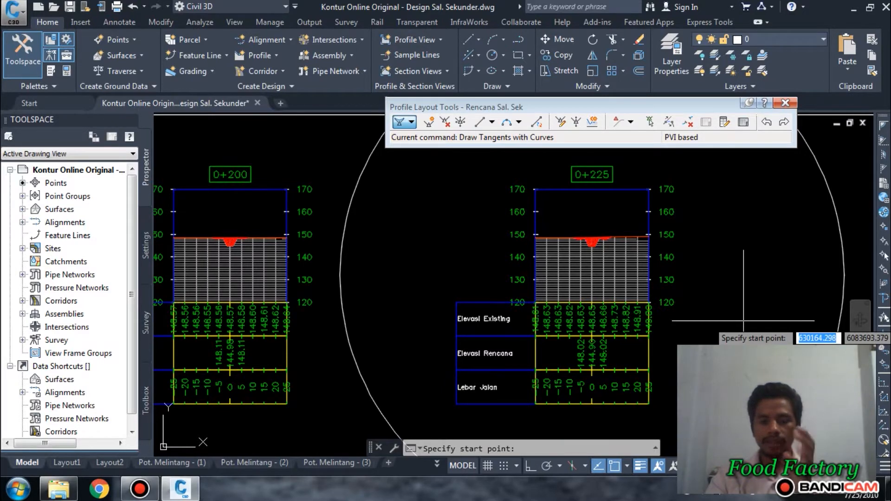
# Step: Examine the channel assembly, checking the baseline marker's height relative to the lined channel's bottom and upper edges
pyautogui.scroll(-4, 742, 320)
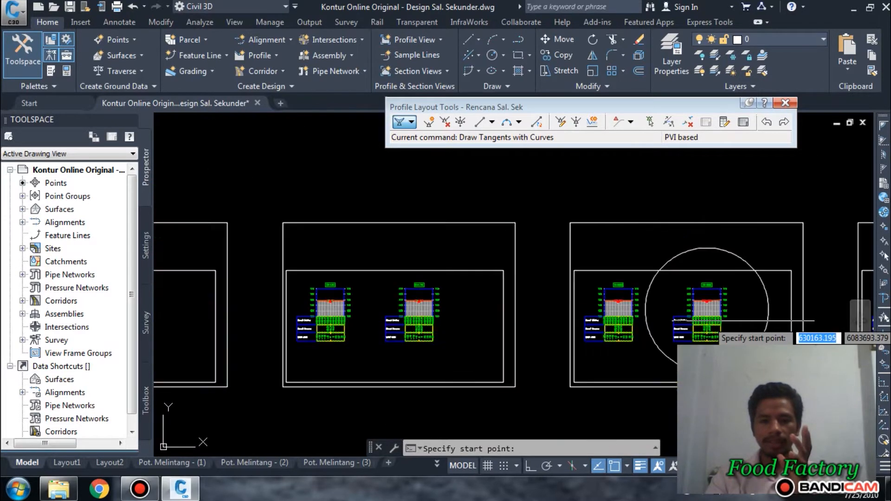
pyautogui.scroll(-5, 470, 342)
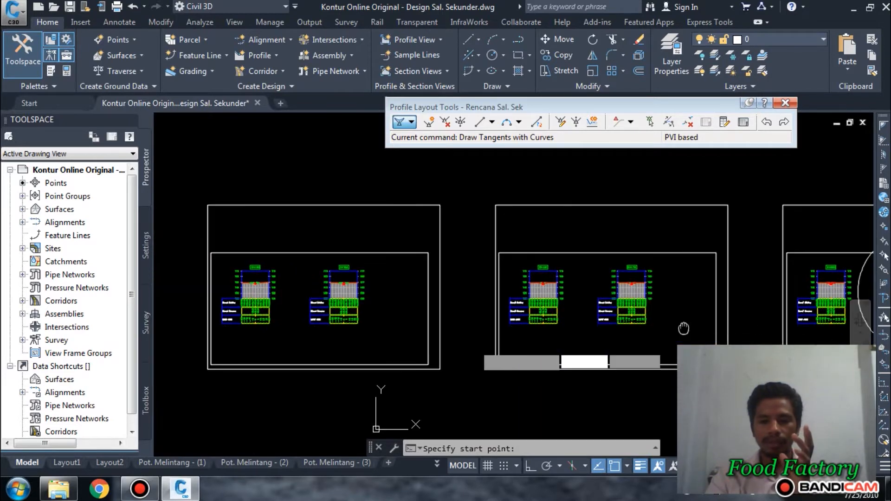
pyautogui.scroll(2, 399, 335)
pyautogui.moveTo(399, 334); pyautogui.dragTo(594, 300, button='middle')
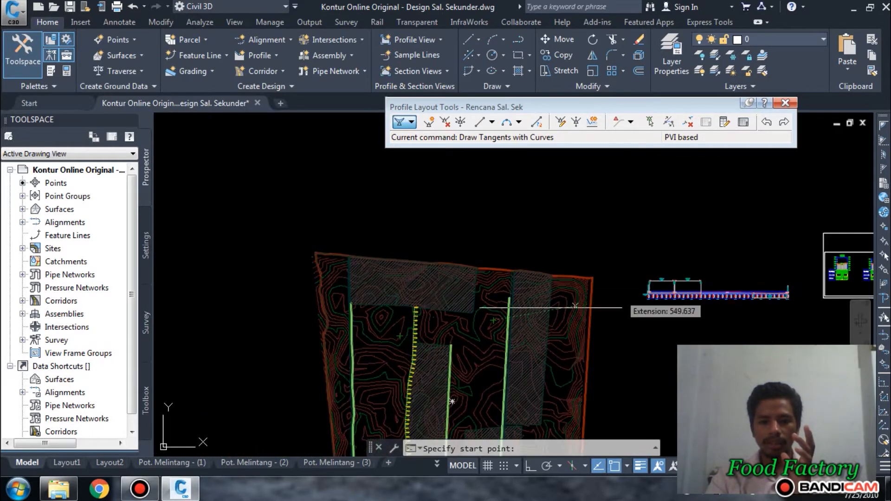
pyautogui.moveTo(408, 380); pyautogui.dragTo(507, 316, button='middle')
pyautogui.scroll(-2, 390, 288)
pyautogui.moveTo(353, 289); pyautogui.dragTo(509, 283, button='middle')
pyautogui.scroll(8, 418, 278)
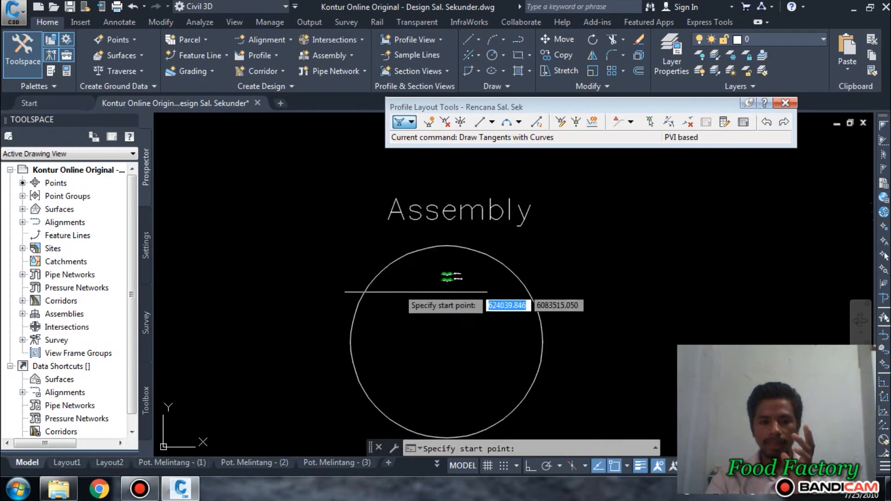
pyautogui.scroll(4, 622, 194)
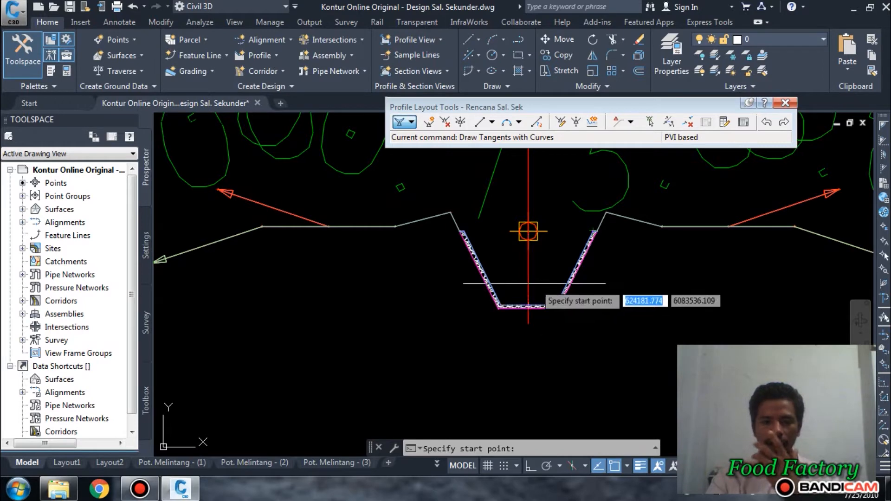
pyautogui.scroll(-5, 528, 230)
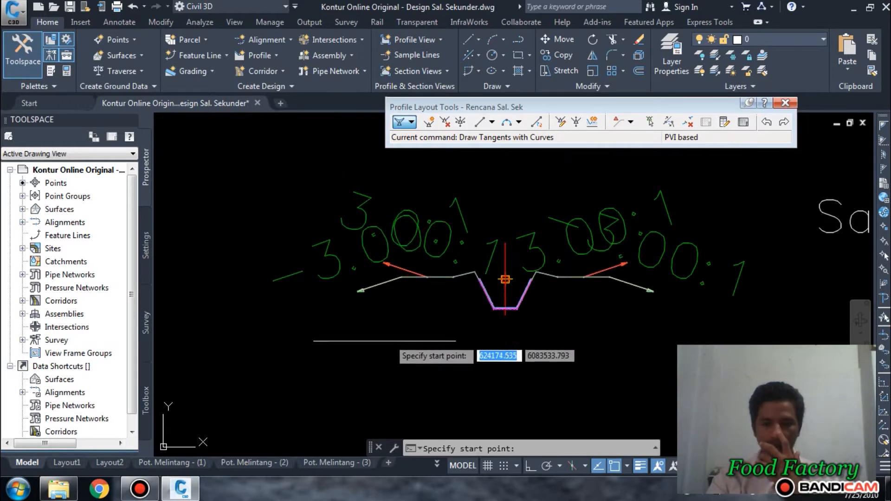
# Step: Examine the Sal. Sekunder profile view at station 0+000, checking the existing ground elevation against the 140 to 148 grid lines
pyautogui.scroll(-10, 459, 302)
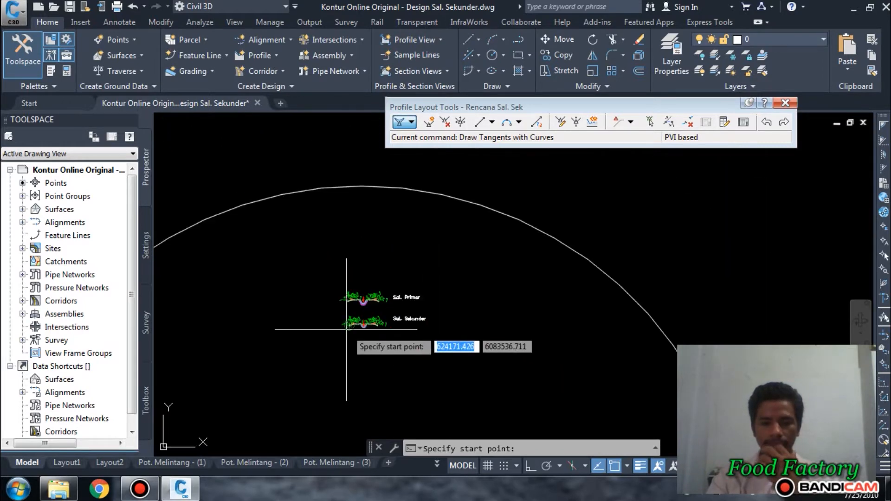
pyautogui.scroll(-3, 331, 209)
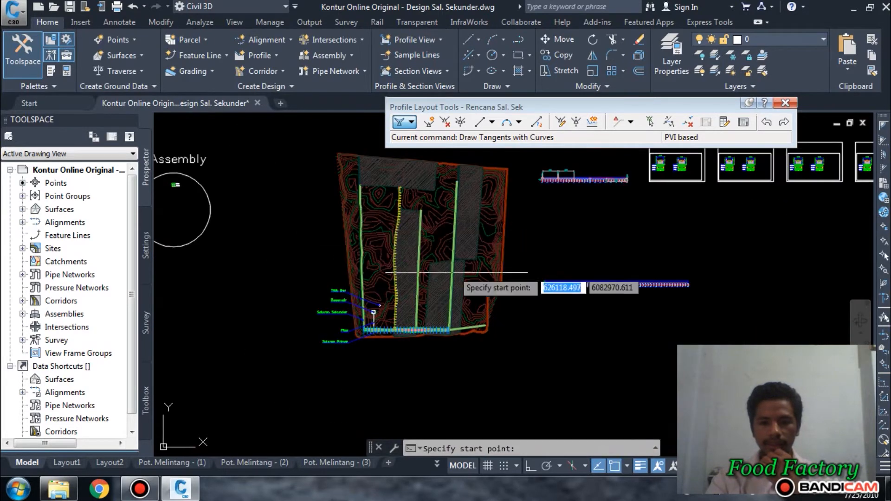
pyautogui.scroll(10, 468, 282)
pyautogui.moveTo(761, 357); pyautogui.dragTo(464, 279, button='middle')
pyautogui.scroll(2, 464, 278)
pyautogui.scroll(4, 464, 278)
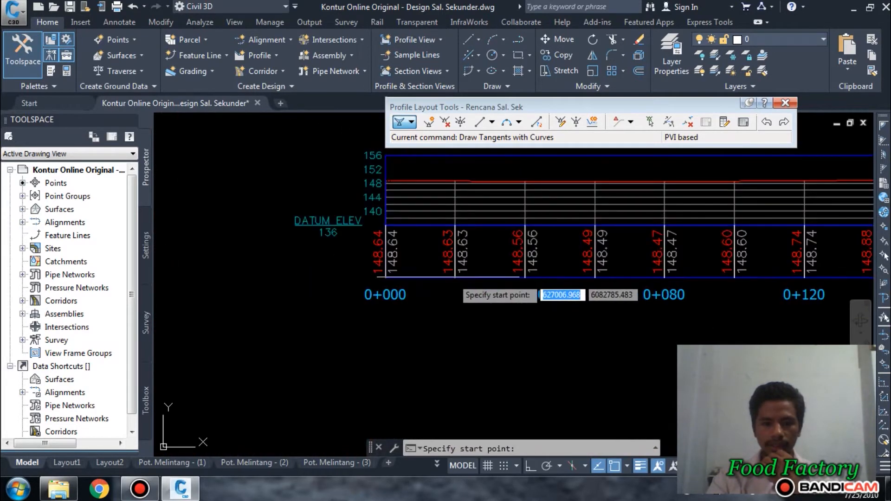
pyautogui.scroll(4, 405, 331)
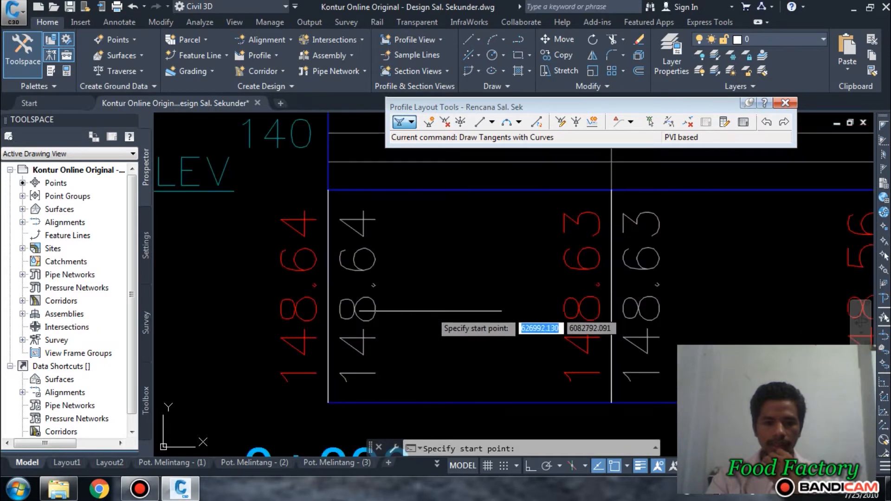
pyautogui.moveTo(430, 313); pyautogui.dragTo(458, 387, button='middle')
pyautogui.scroll(-2, 448, 352)
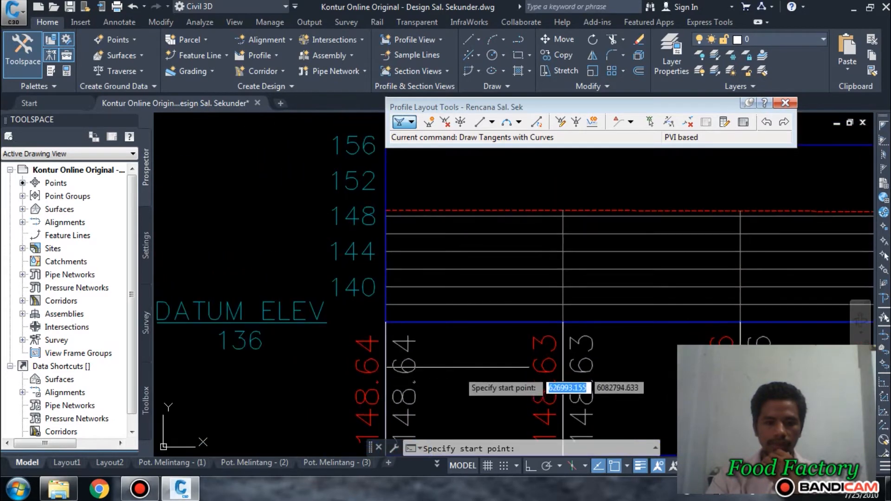
pyautogui.moveTo(460, 350); pyautogui.dragTo(461, 361, button='middle')
pyautogui.scroll(2, 411, 275)
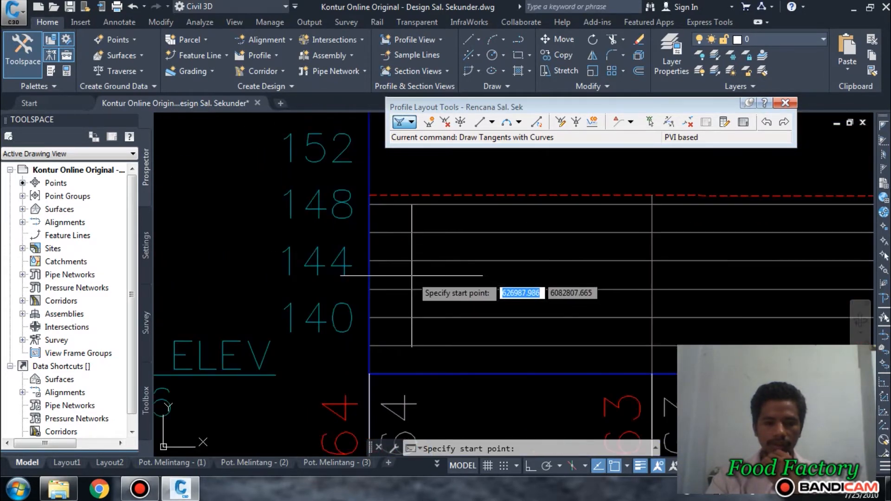
pyautogui.moveTo(412, 275); pyautogui.dragTo(399, 315, button='middle')
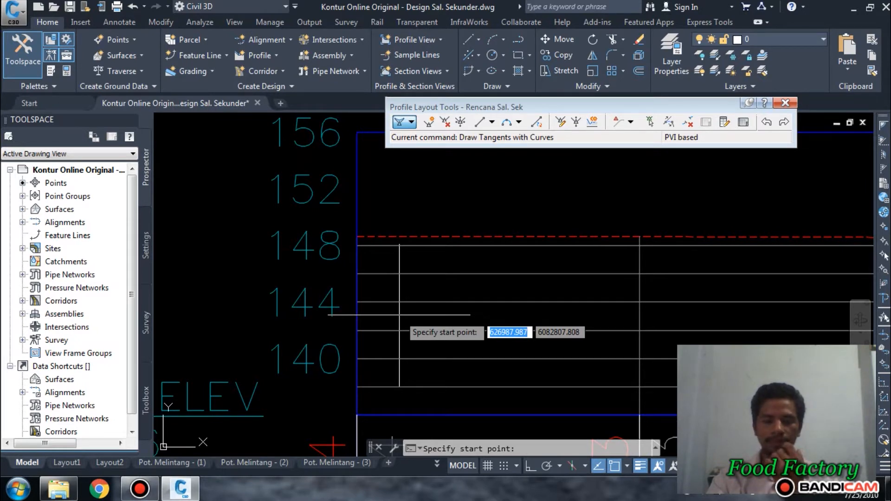
# Step: Start the design profile tangent at station 0+000, on the profile view's starting edge at elevation about 147 m
pyautogui.scroll(4, 381, 294)
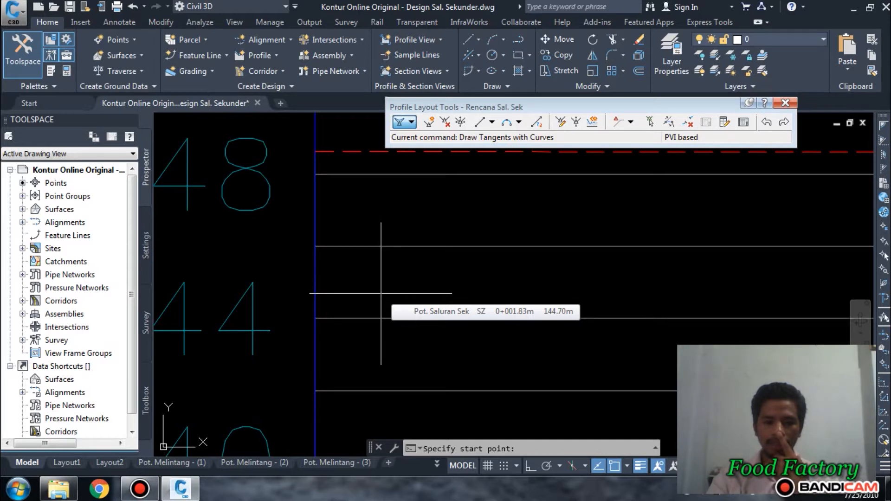
pyautogui.scroll(-2, 380, 293)
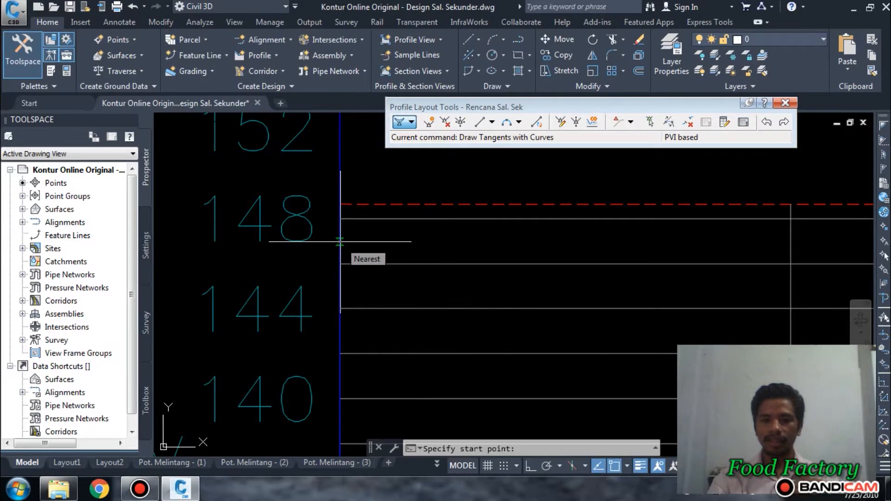
pyautogui.click(340, 241)
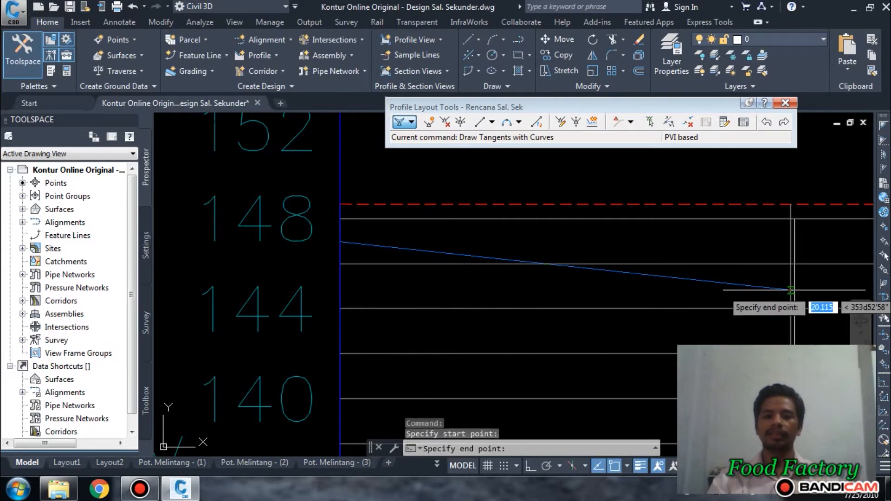
# Step: End the design tangent on the profile view's far edge, slightly below the existing ground line, and finish the profile as one straight grade
pyautogui.moveTo(743, 279); pyautogui.dragTo(320, 281, button='middle')
pyautogui.scroll(-5, 527, 295)
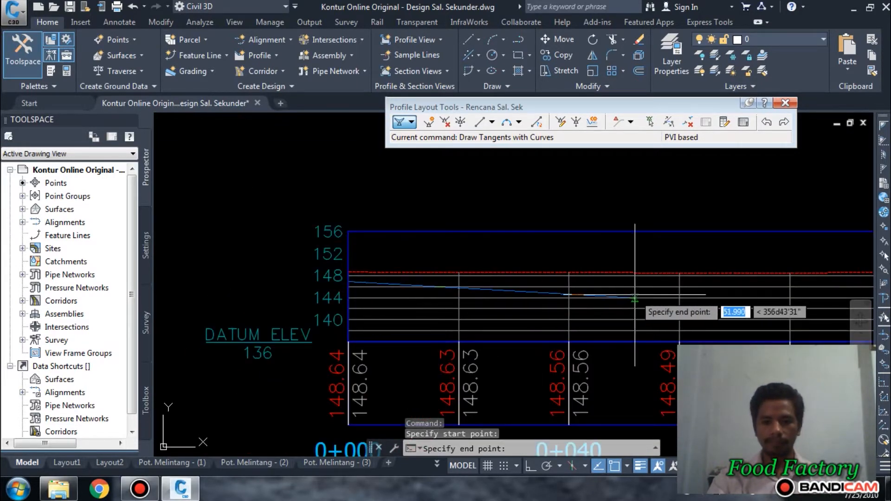
pyautogui.scroll(3, 700, 295)
pyautogui.scroll(-2, 553, 287)
pyautogui.moveTo(763, 286); pyautogui.dragTo(476, 299, button='middle')
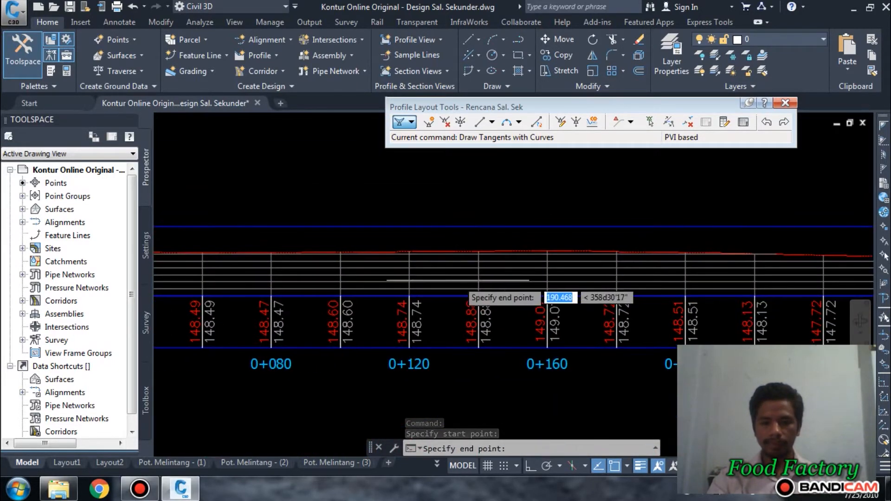
pyautogui.moveTo(553, 291); pyautogui.dragTo(513, 300, button='middle')
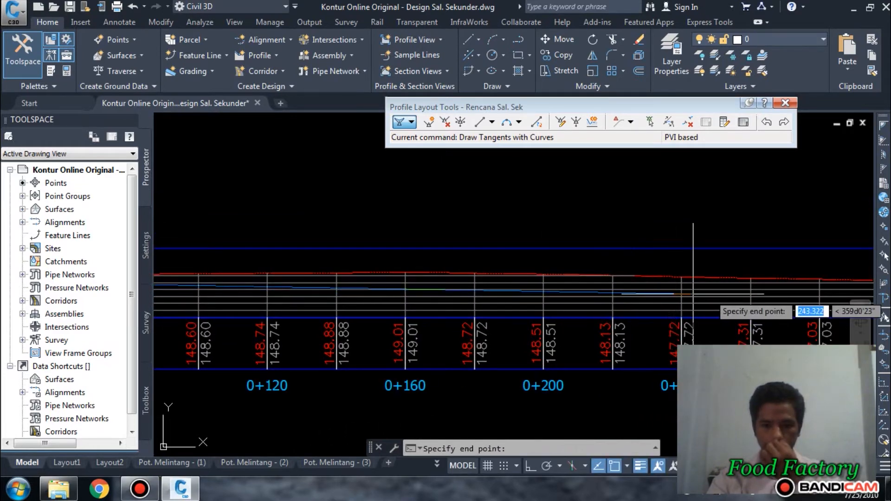
pyautogui.scroll(-4, 692, 304)
pyautogui.moveTo(692, 304); pyautogui.dragTo(517, 306, button='middle')
pyautogui.moveTo(687, 307); pyautogui.dragTo(489, 323, button='middle')
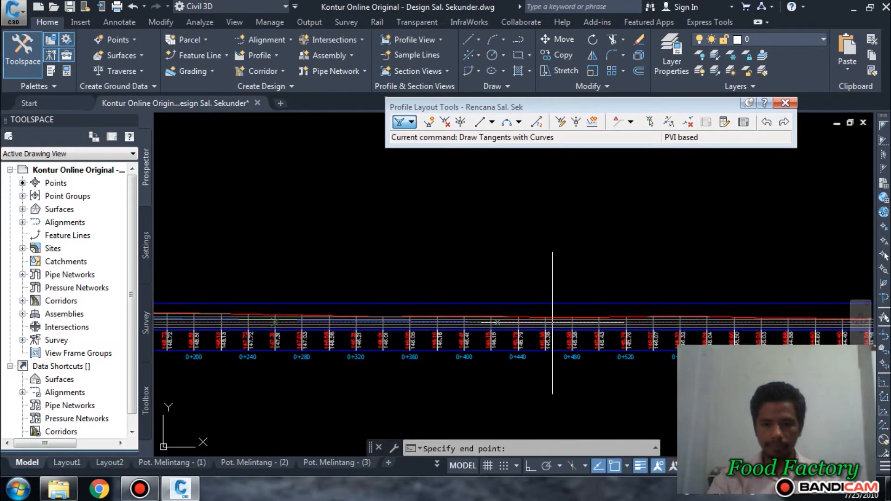
pyautogui.moveTo(747, 338); pyautogui.dragTo(457, 332, button='middle')
pyautogui.moveTo(561, 328); pyautogui.dragTo(358, 328, button='middle')
pyautogui.scroll(6, 799, 311)
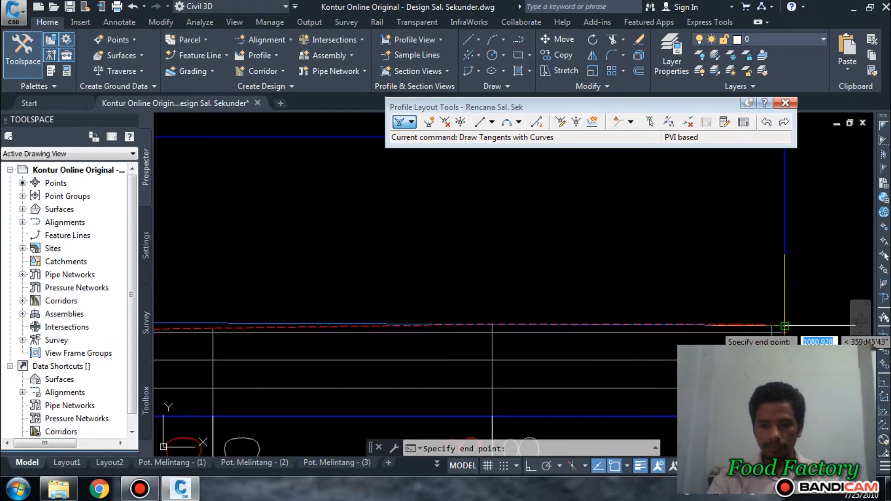
pyautogui.scroll(-2, 784, 326)
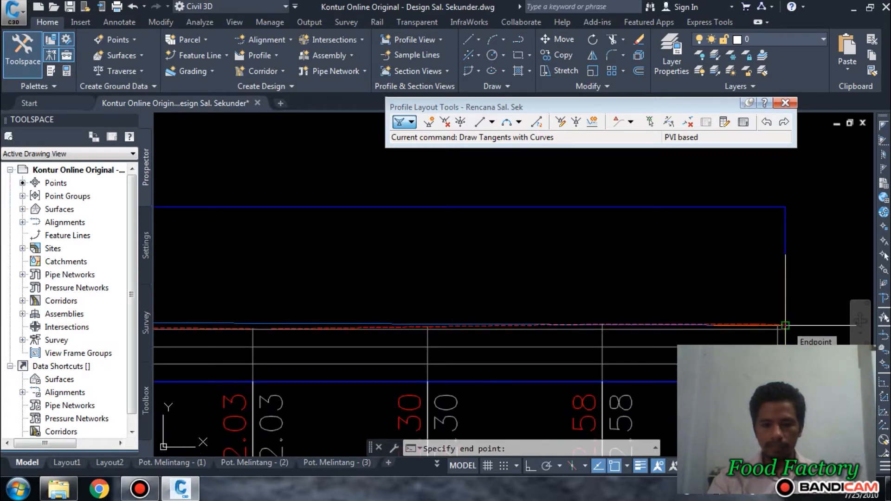
pyautogui.scroll(2, 784, 325)
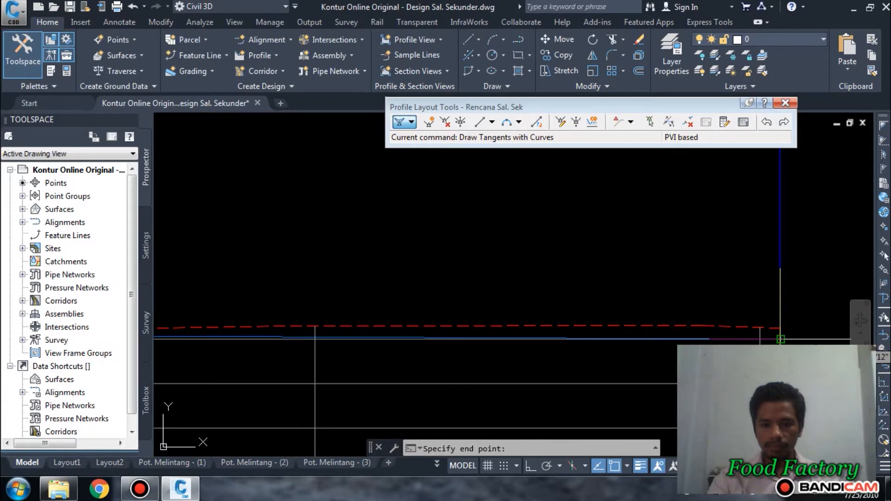
pyautogui.click(780, 339)
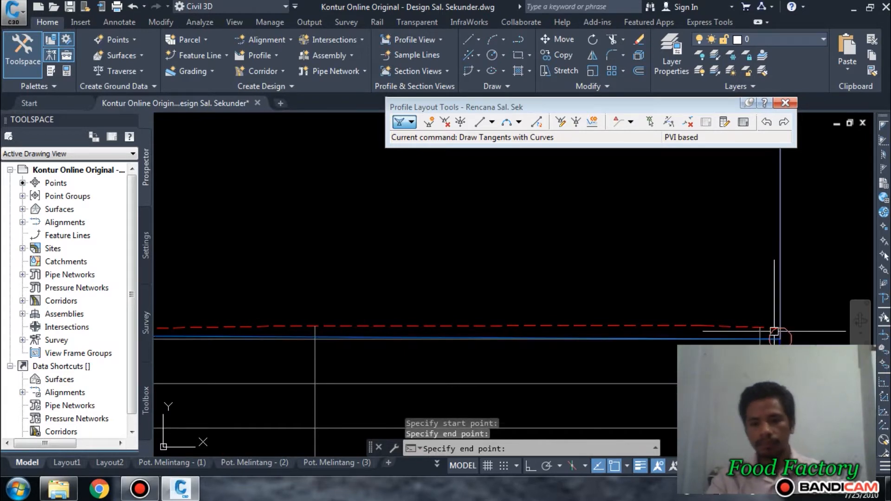
pyautogui.press('Return')
# Step: Review the new design profile against the existing ground along the whole profile view, from its far end to station 0+000
pyautogui.scroll(-12, 706, 260)
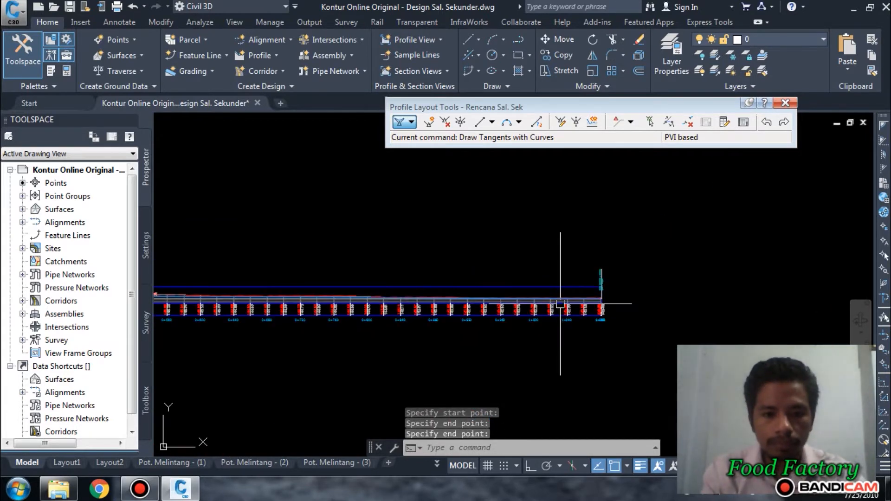
pyautogui.moveTo(371, 306); pyautogui.dragTo(576, 304, button='middle')
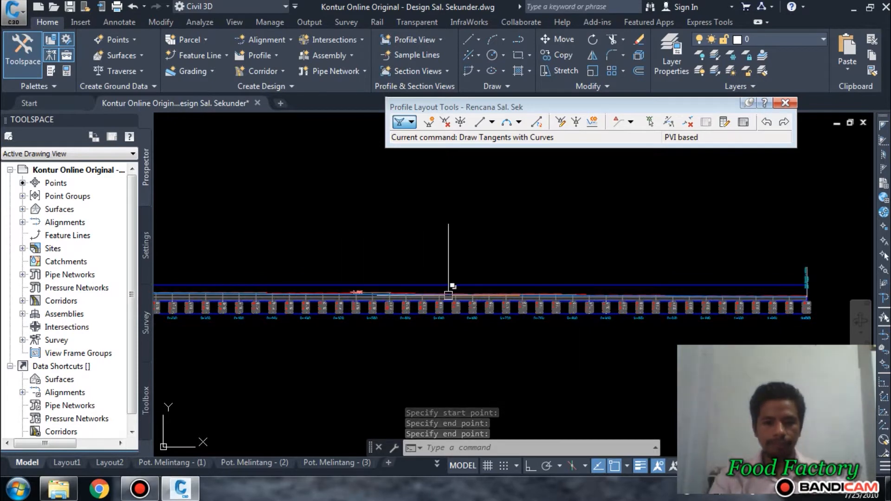
pyautogui.scroll(-2, 448, 295)
pyautogui.scroll(4, 318, 296)
pyautogui.moveTo(318, 296); pyautogui.dragTo(569, 314, button='middle')
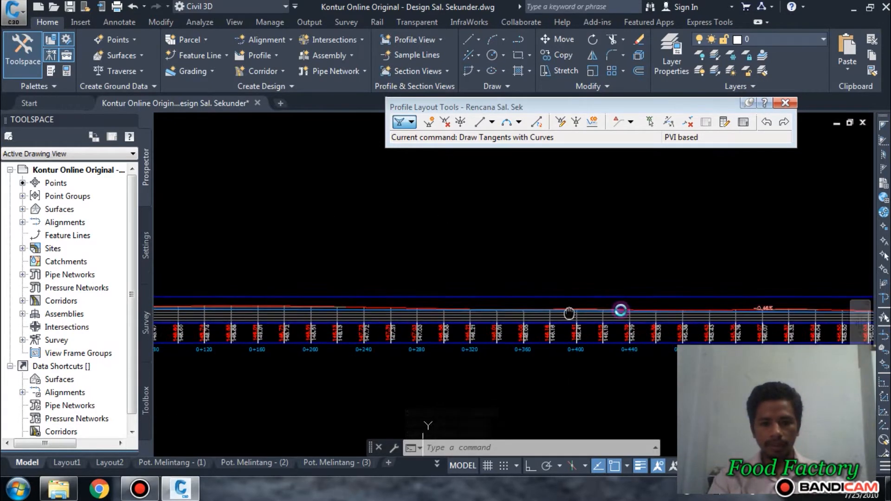
pyautogui.scroll(-3, 549, 308)
pyautogui.scroll(7, 299, 306)
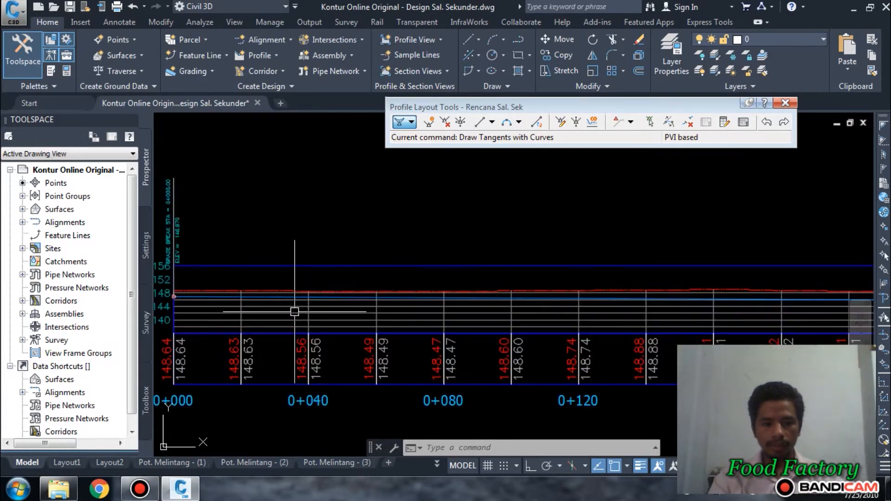
pyautogui.scroll(-8, 438, 302)
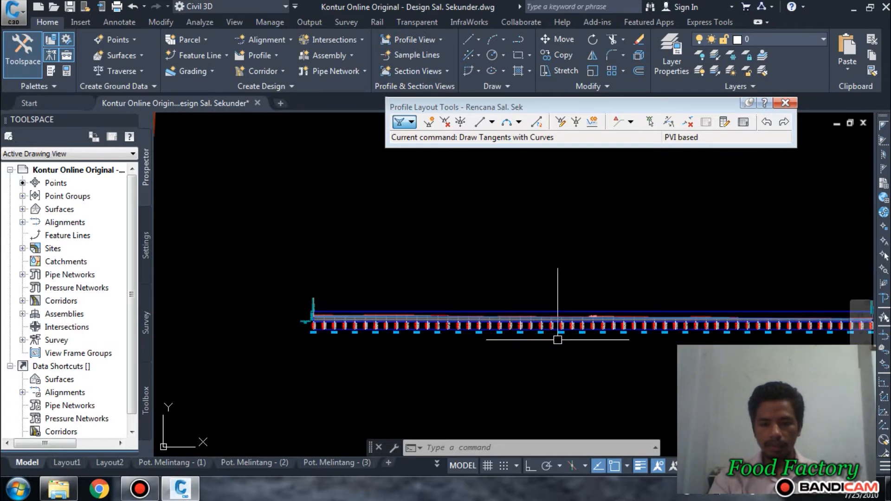
pyautogui.scroll(4, 632, 344)
pyautogui.moveTo(632, 343); pyautogui.dragTo(338, 344, button='middle')
pyautogui.scroll(-2, 470, 317)
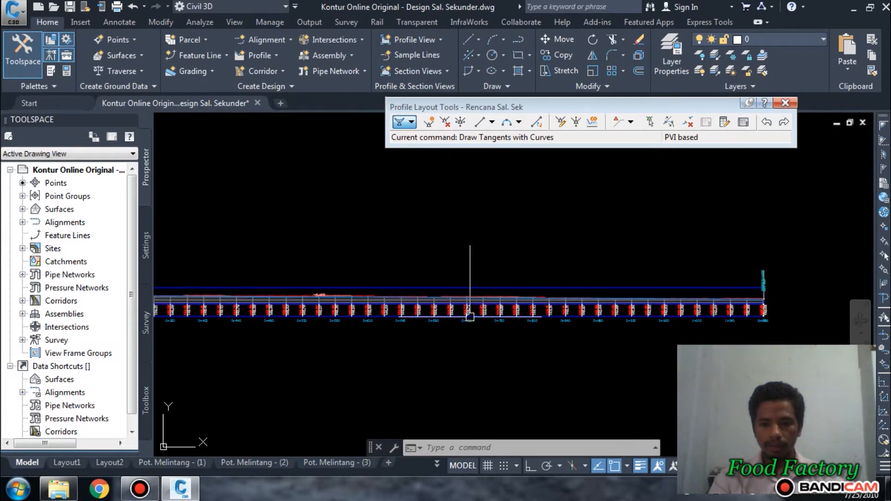
pyautogui.scroll(5, 503, 298)
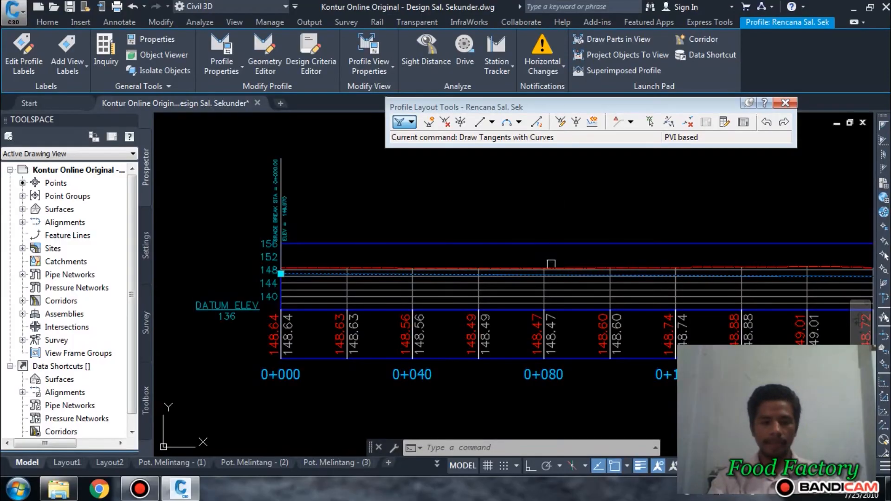
pyautogui.scroll(-2, 551, 263)
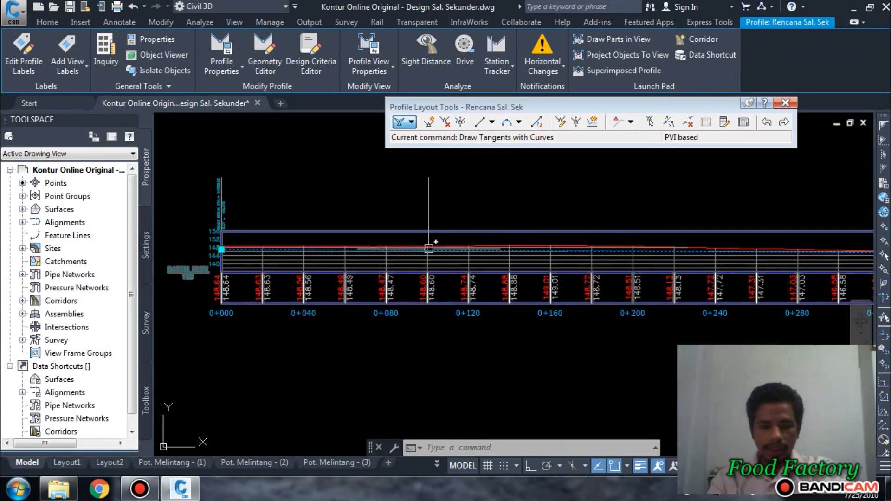
pyautogui.scroll(2, 389, 240)
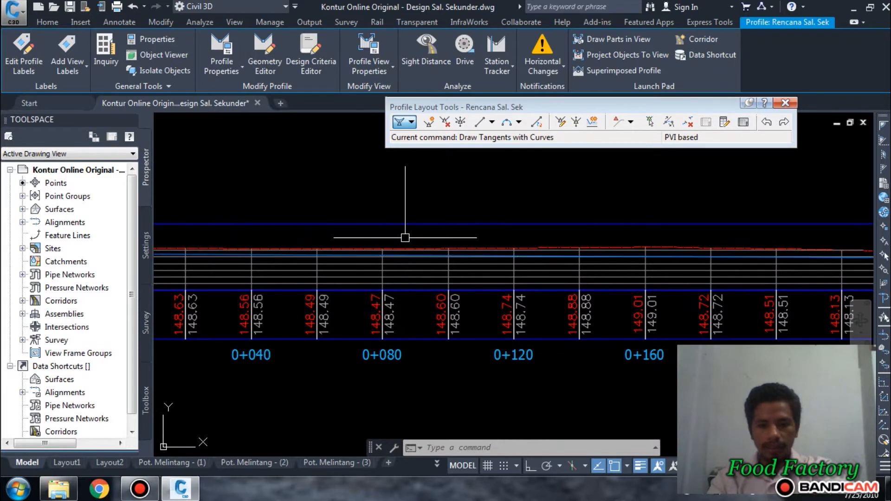
pyautogui.press('Escape')
# Step: Examine the design profile's grade label near station 0+540
pyautogui.scroll(-5, 530, 297)
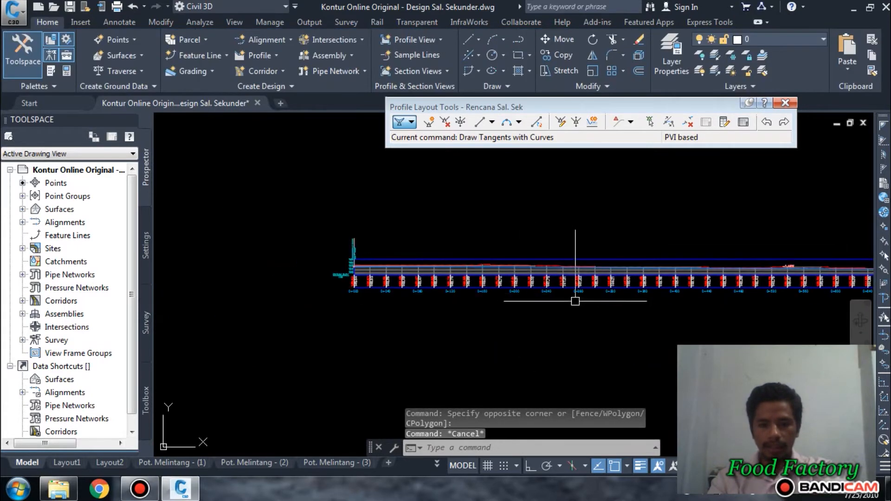
pyautogui.scroll(-2, 575, 301)
pyautogui.moveTo(646, 310); pyautogui.dragTo(464, 310, button='middle')
pyautogui.scroll(4, 651, 297)
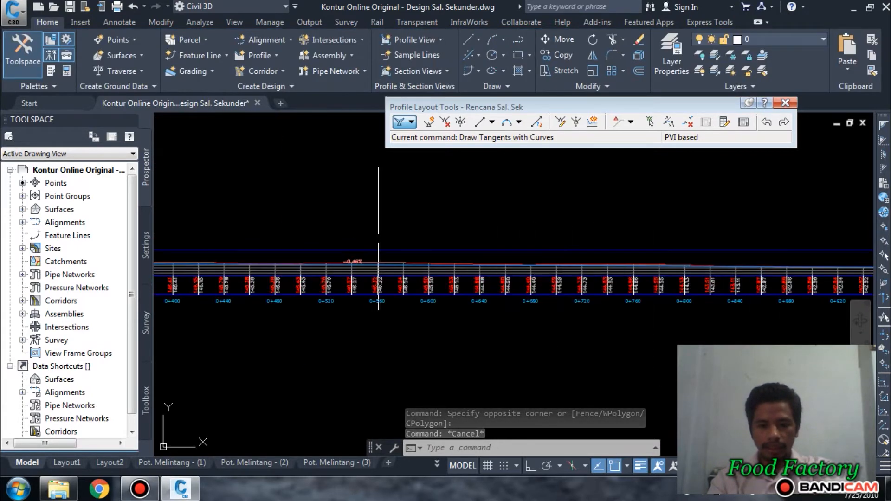
pyautogui.scroll(4, 371, 238)
pyautogui.moveTo(329, 325); pyautogui.dragTo(480, 265, button='middle')
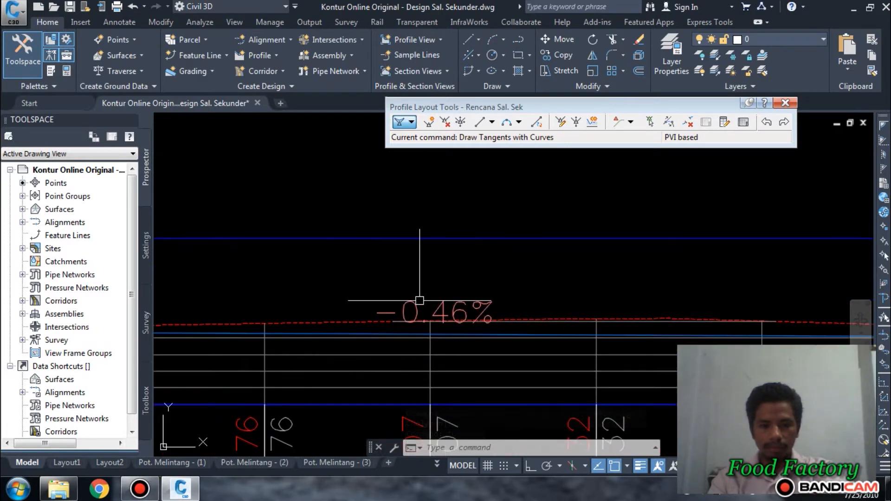
pyautogui.scroll(-3, 441, 299)
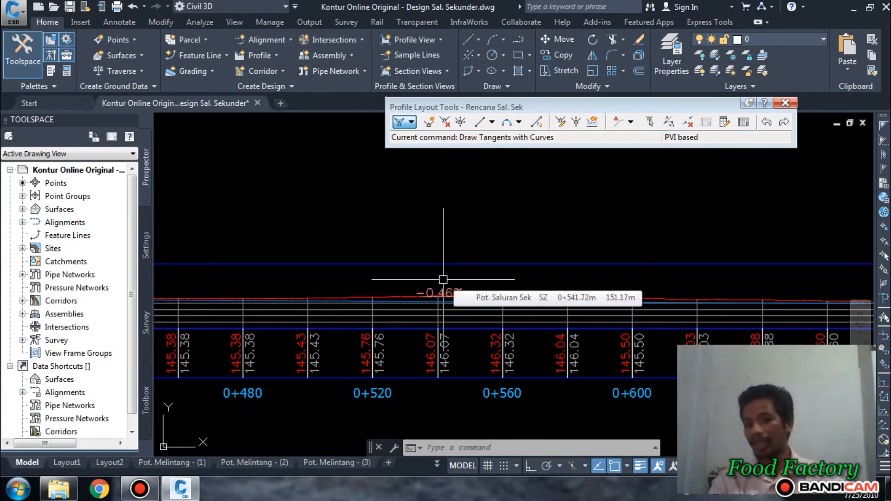
# Step: Examine the design profile's start at station 0+000, comparing its height with the existing ground and the elevation grid lines
pyautogui.scroll(-5, 443, 280)
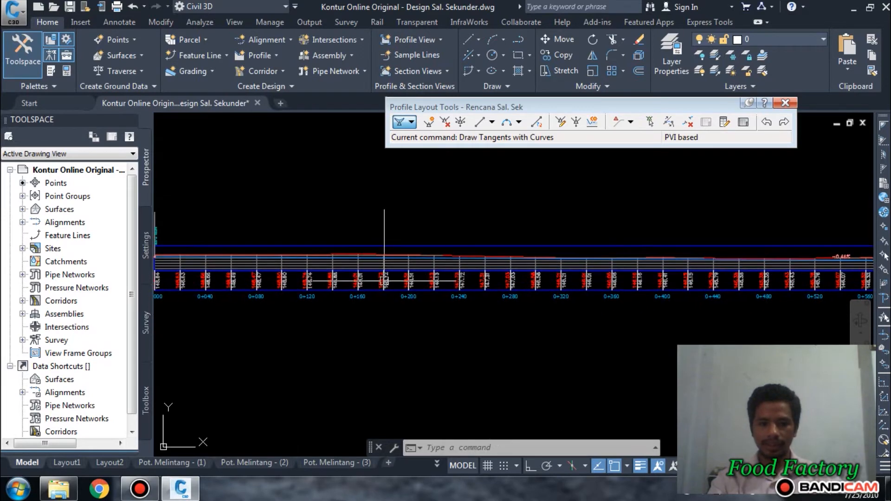
pyautogui.moveTo(385, 281); pyautogui.dragTo(799, 297, button='middle')
pyautogui.scroll(6, 586, 297)
pyautogui.moveTo(588, 296); pyautogui.dragTo(323, 286, button='middle')
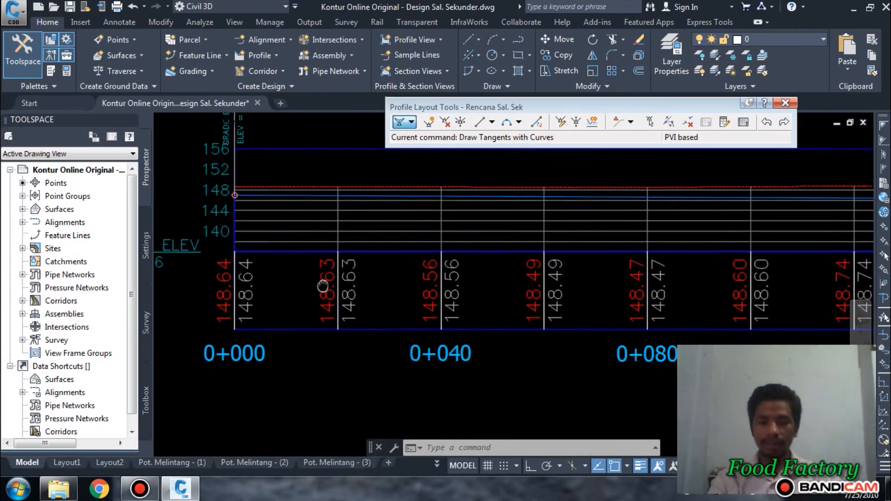
pyautogui.scroll(-3, 323, 286)
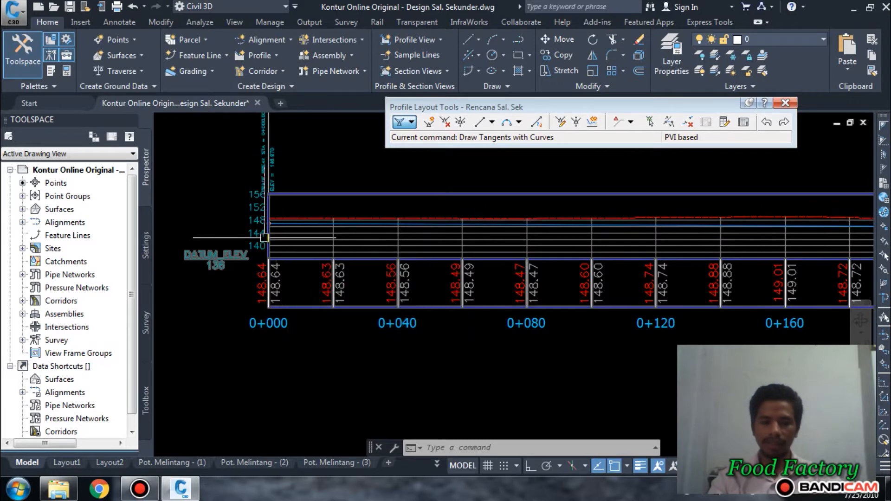
pyautogui.scroll(4, 264, 237)
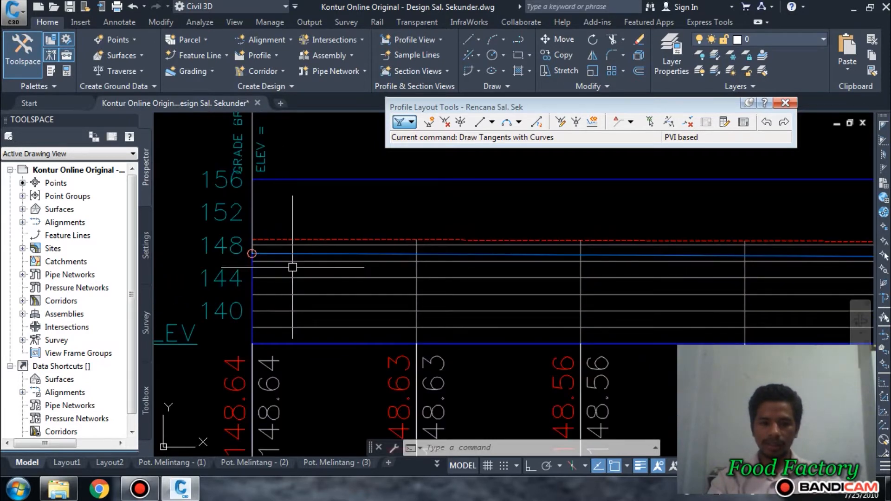
pyautogui.moveTo(292, 267); pyautogui.dragTo(357, 241, button='middle')
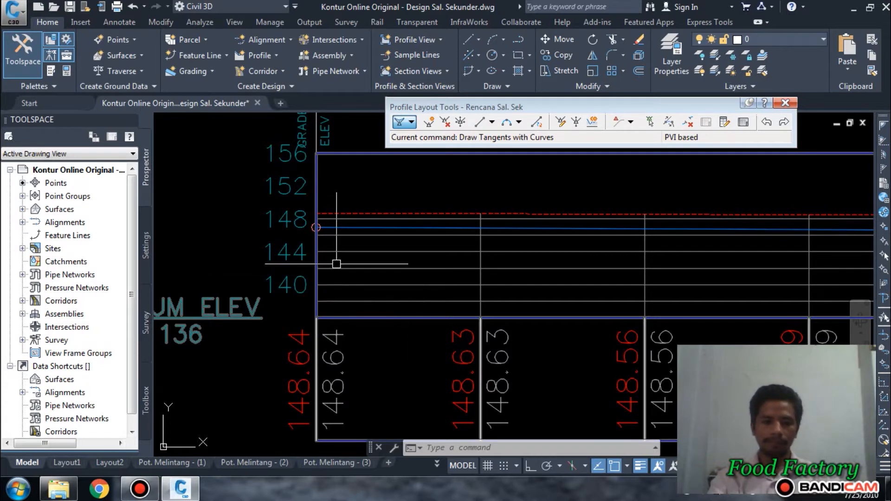
pyautogui.scroll(-3, 338, 260)
pyautogui.scroll(5, 389, 243)
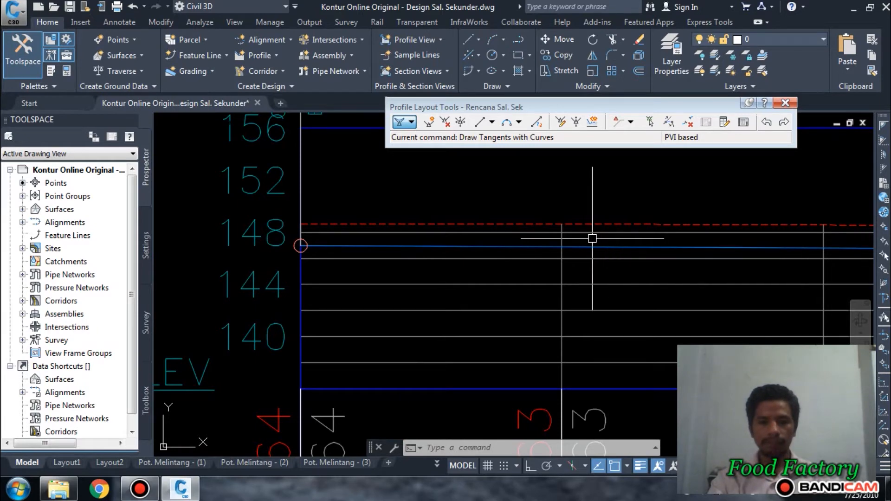
pyautogui.scroll(-4, 504, 237)
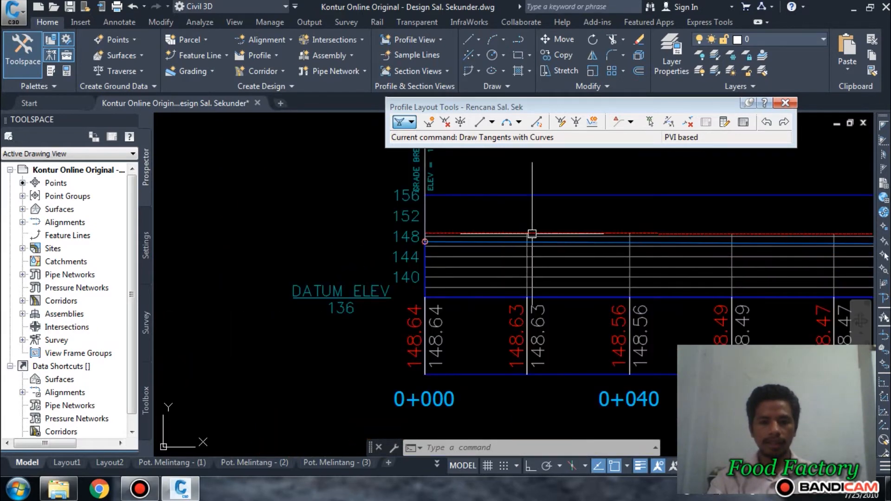
# Step: Close the Profile Layout Tools for Rencana Sal. Sek and leave any active command
pyautogui.scroll(-2, 448, 299)
pyautogui.scroll(-1, 428, 225)
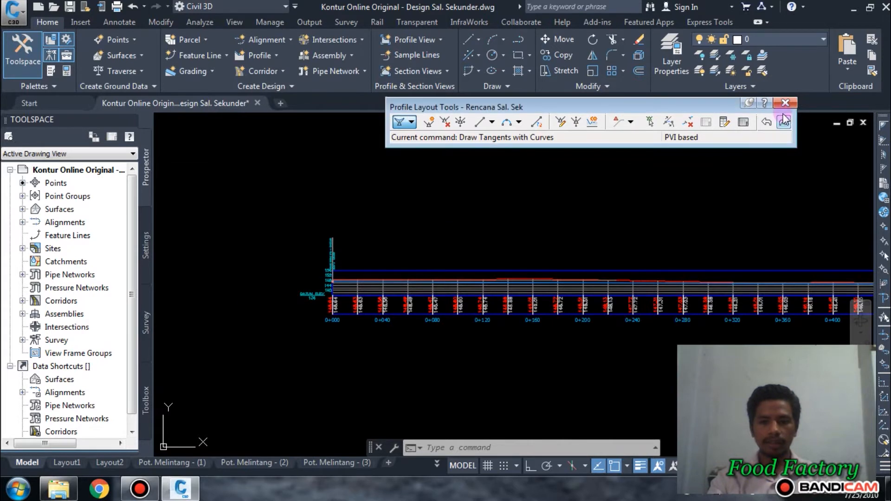
pyautogui.click(785, 102)
pyautogui.press('Escape')
pyautogui.press('Escape')
pyautogui.press('Escape')
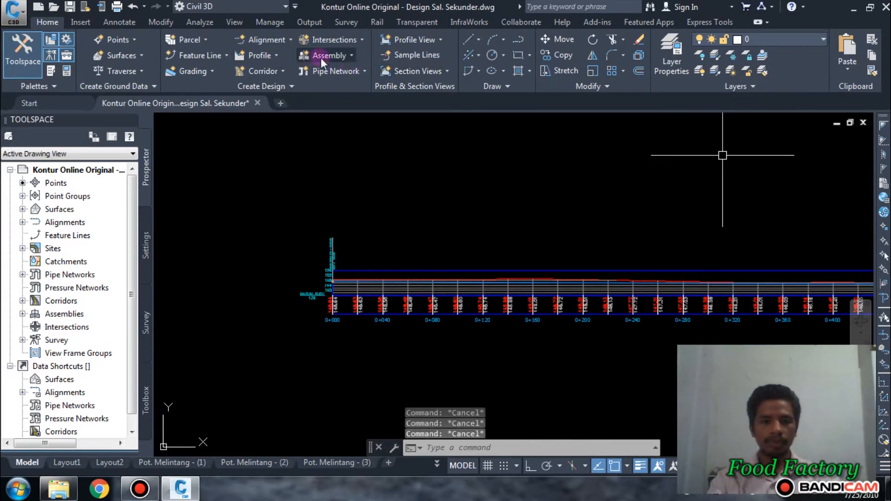
# Step: Start a corridor named KorridorSa. Sek using alignment Sal. Sek and profile Rencana Sal. Sek
pyautogui.click(281, 71)
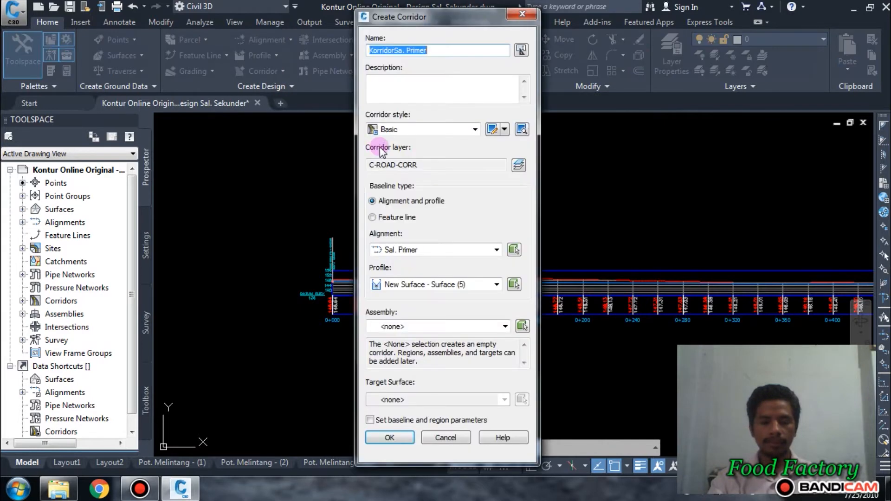
pyautogui.moveTo(427, 50); pyautogui.dragTo(408, 50)
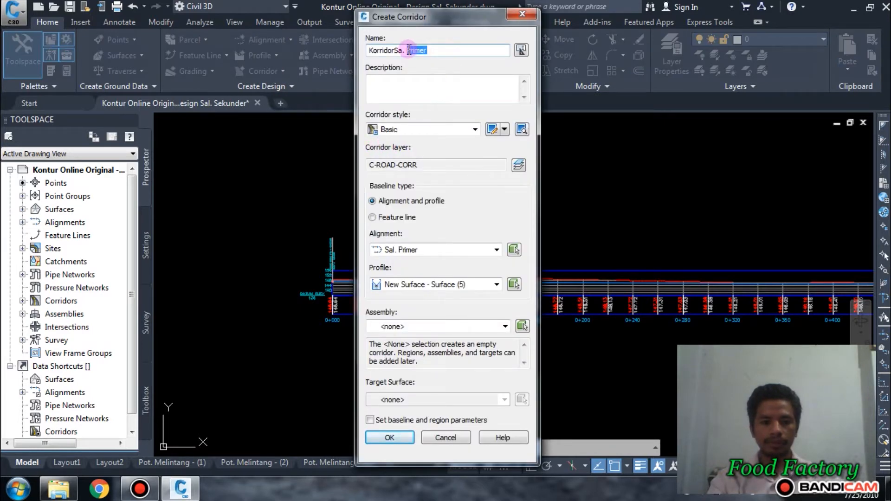
pyautogui.write('Sek')
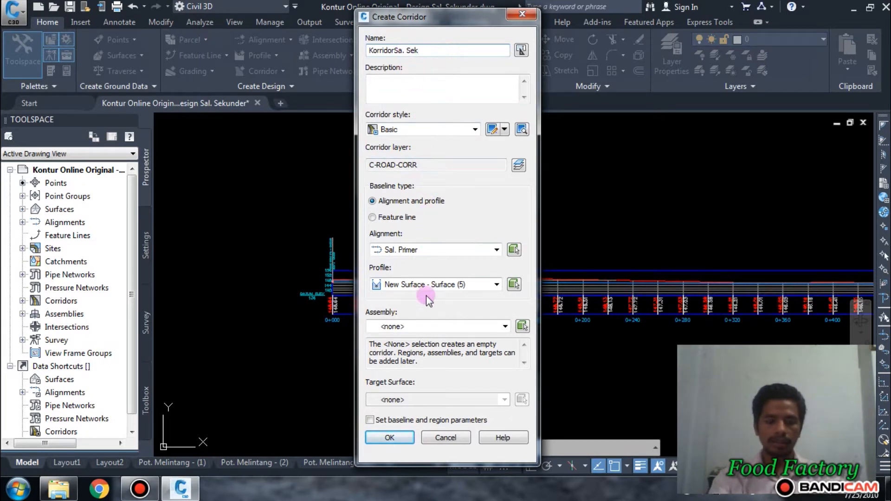
pyautogui.click(437, 255)
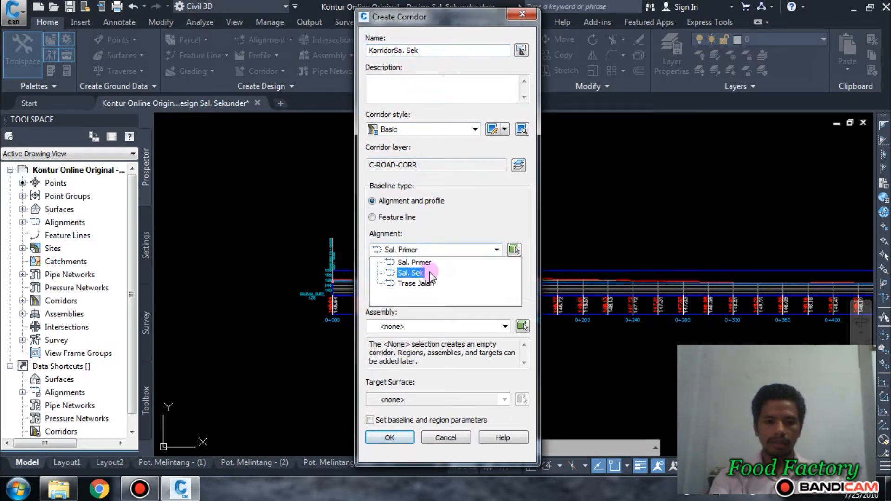
pyautogui.click(410, 275)
pyautogui.click(423, 285)
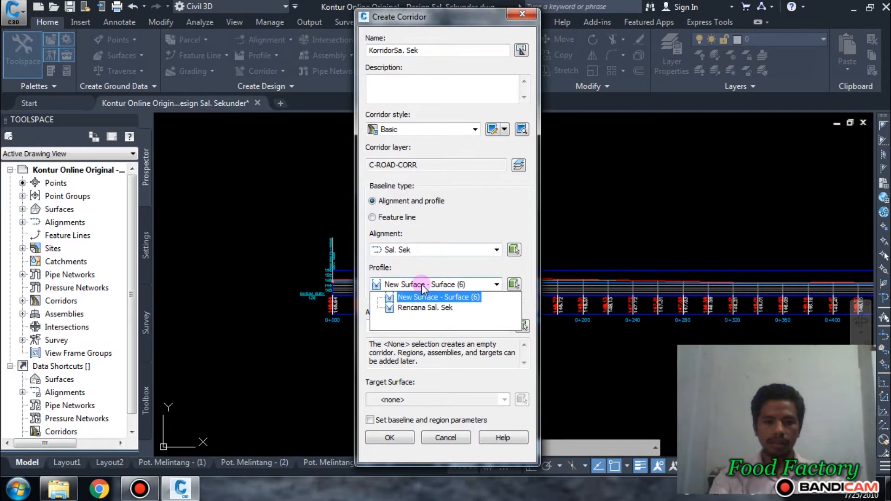
pyautogui.click(425, 308)
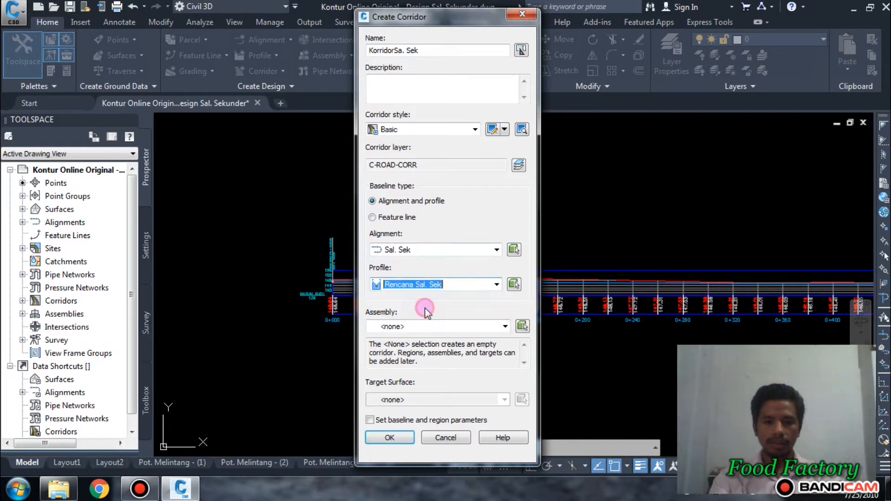
# Step: Assign the Saluran Sekunder assembly and the New Surface target to the corridor and accept its definition
pyautogui.click(432, 326)
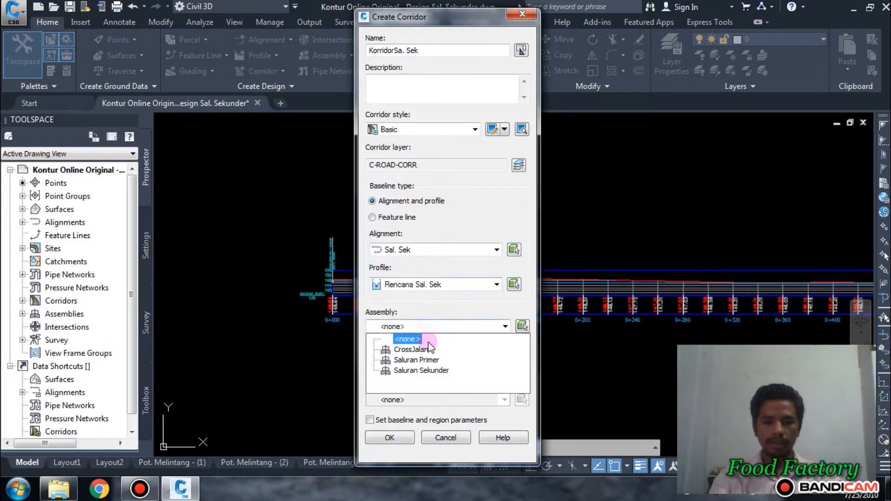
pyautogui.click(422, 370)
pyautogui.click(428, 401)
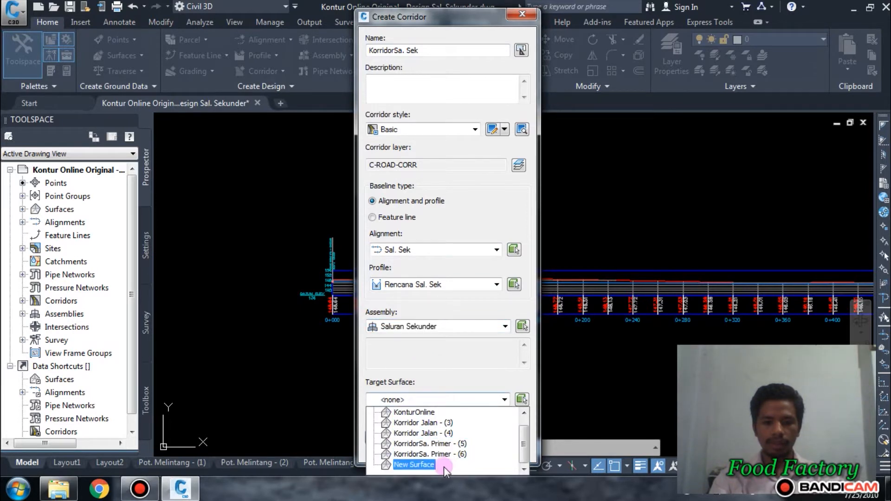
pyautogui.click(402, 465)
pyautogui.click(389, 438)
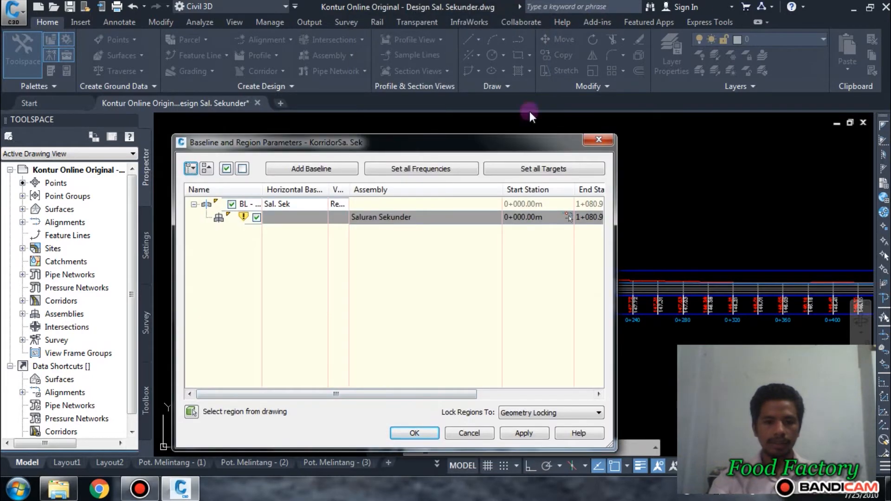
# Step: Set the corridor's assembly frequency along tangents and its horizontal curve increment to 15 m
pyautogui.click(434, 170)
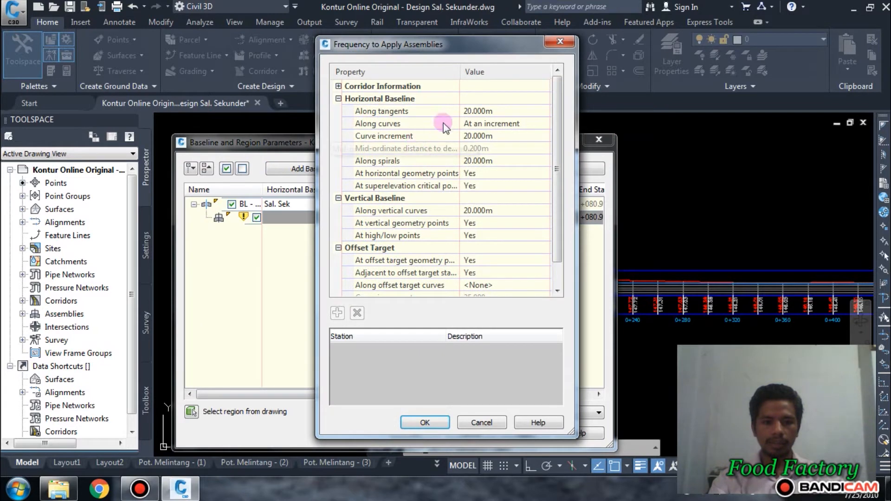
pyautogui.click(496, 114)
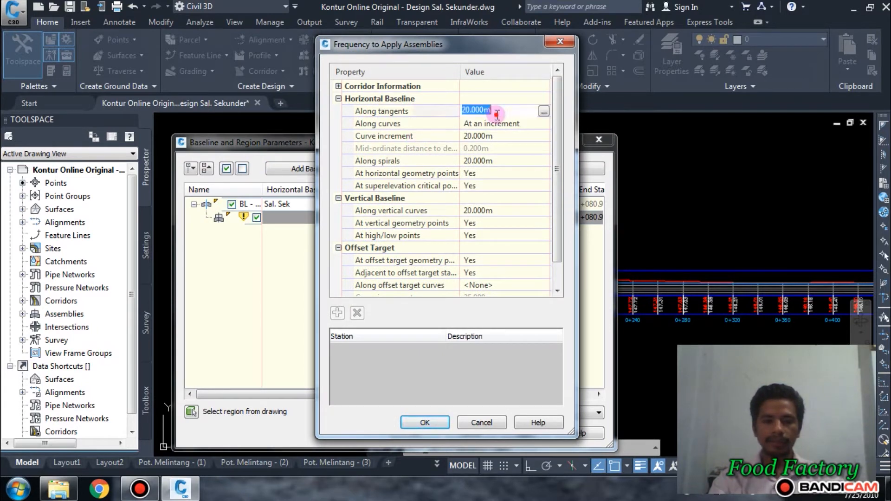
pyautogui.write('15')
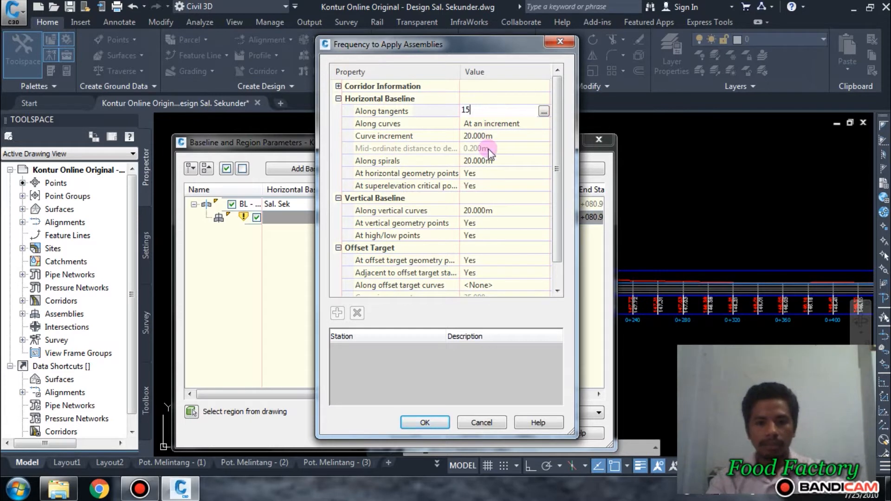
pyautogui.press('Return')
pyautogui.click(478, 137)
pyautogui.write('1')
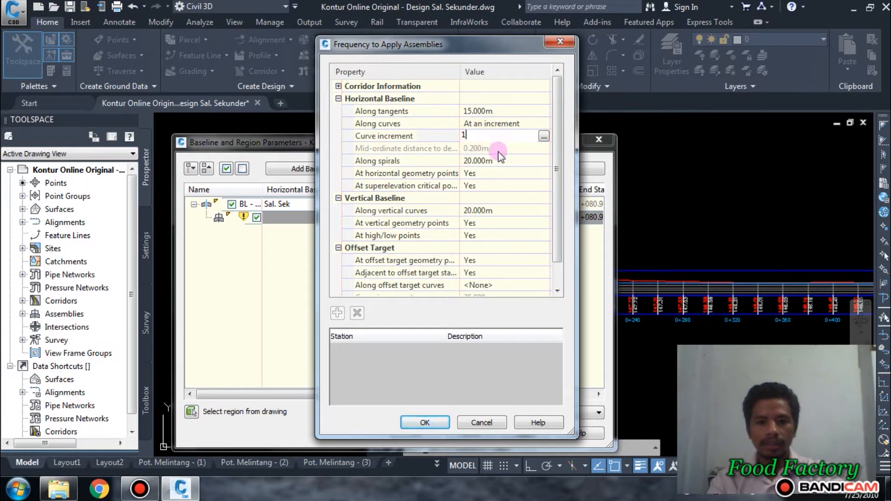
pyautogui.write('4')
pyautogui.press('Return')
pyautogui.click(483, 136)
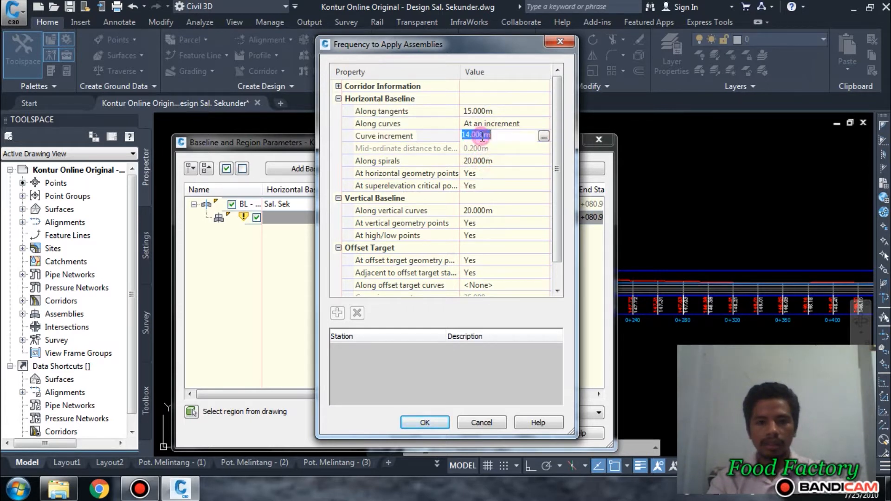
pyautogui.doubleClick(480, 136)
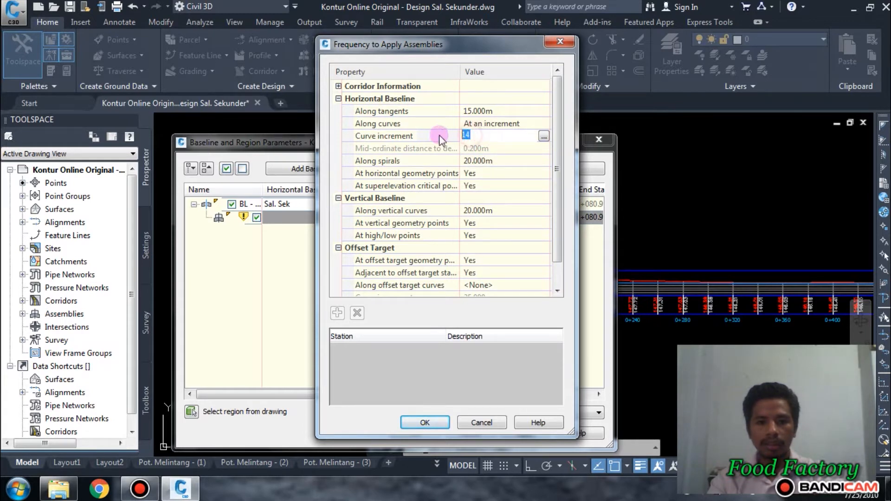
pyautogui.write('15')
pyautogui.press('Return')
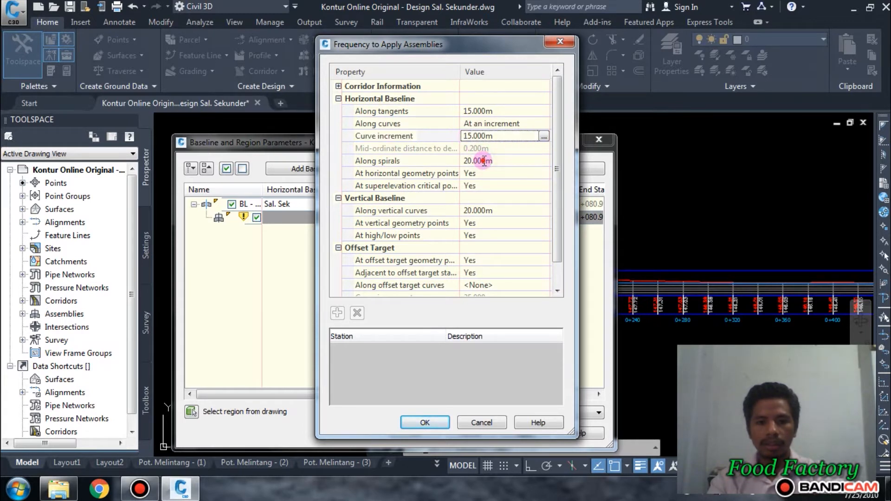
# Step: Set the assembly frequency along spirals and along vertical curves to 15 m and apply the frequencies
pyautogui.click(478, 161)
pyautogui.write('15')
pyautogui.press('Return')
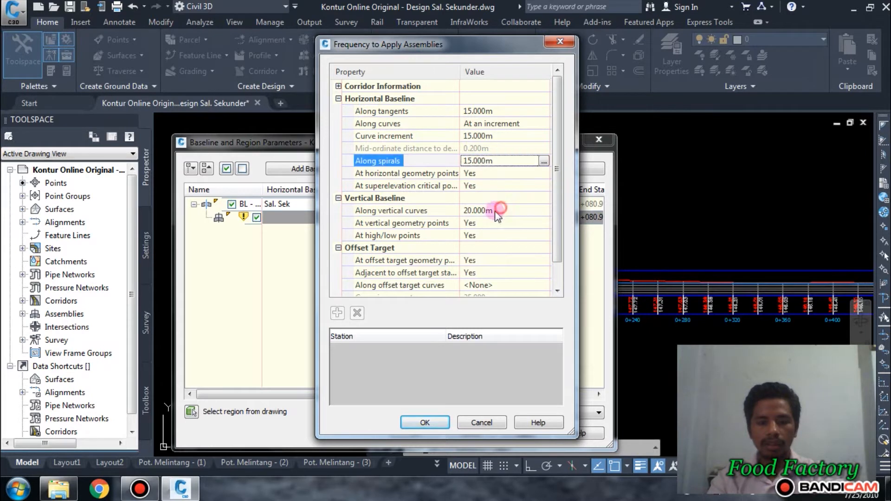
pyautogui.click(488, 210)
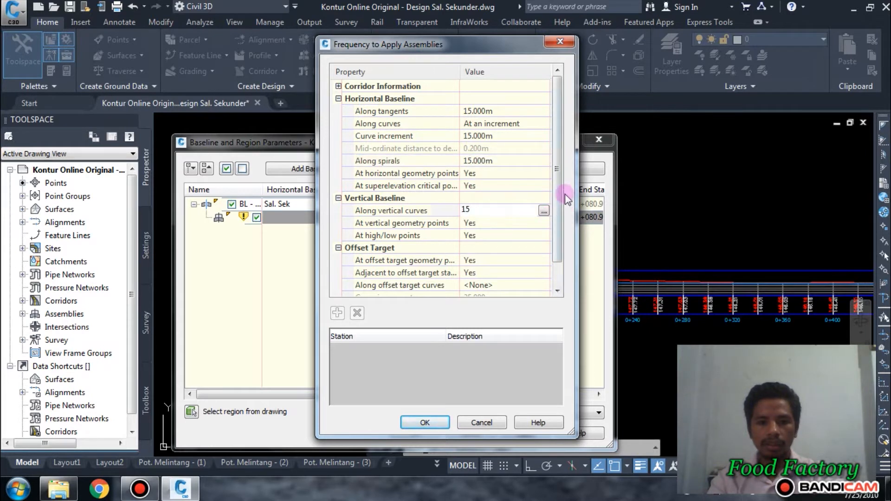
pyautogui.press('Return')
pyautogui.scroll(-1, 564, 194)
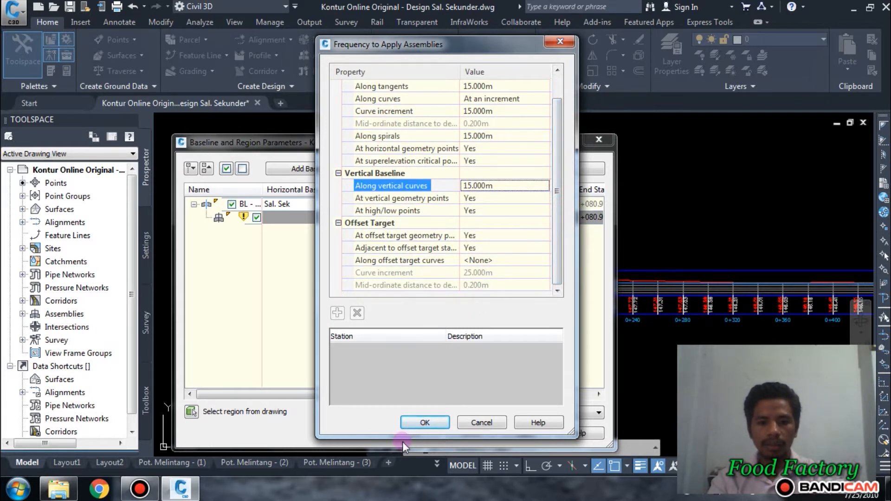
pyautogui.click(426, 422)
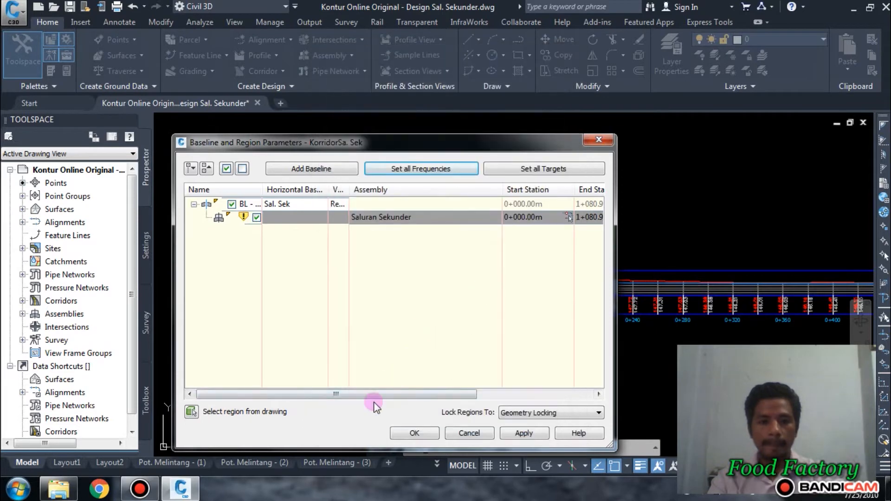
# Step: Map all surface targets of the Saluran Sekunder region to New Surface
pyautogui.moveTo(367, 394); pyautogui.dragTo(460, 396)
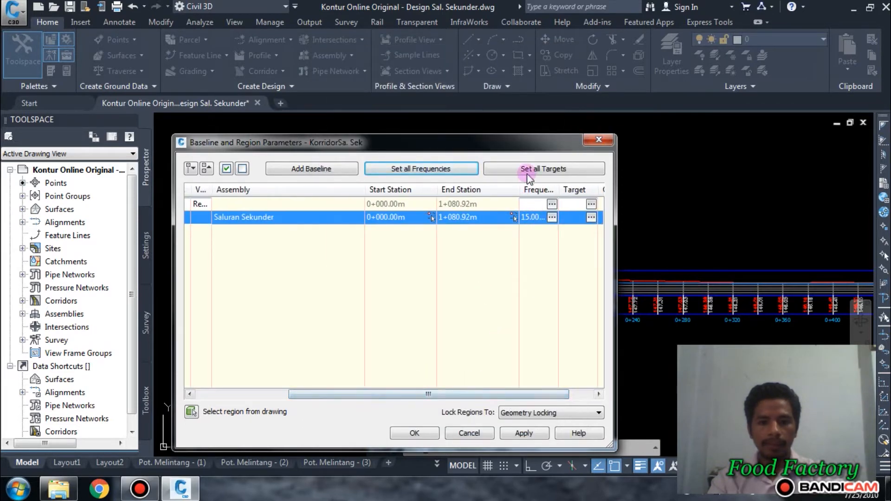
pyautogui.click(528, 172)
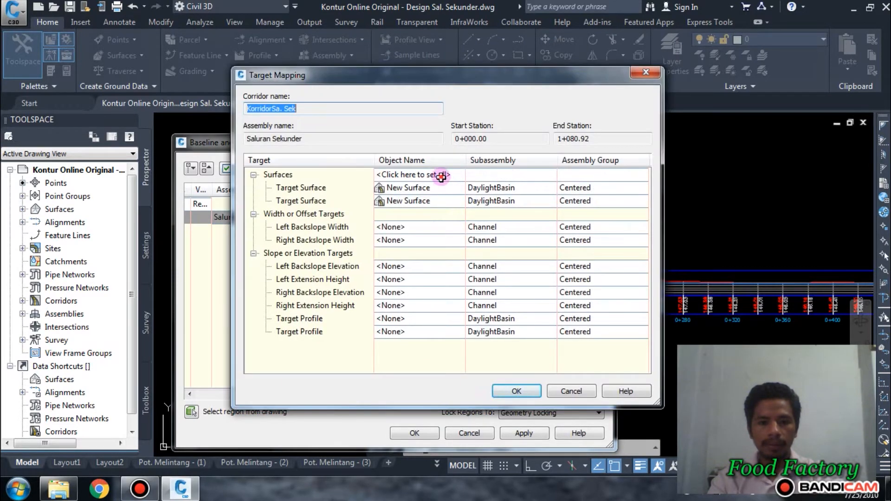
pyautogui.click(440, 176)
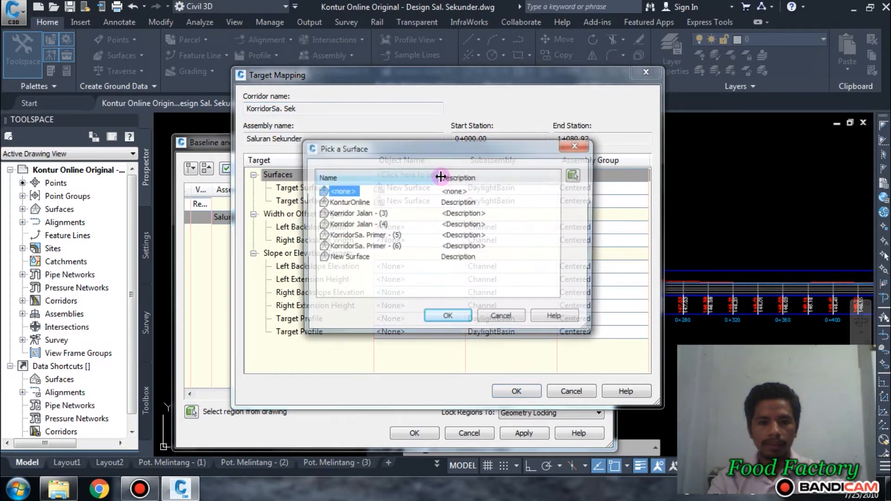
pyautogui.click(360, 261)
pyautogui.click(448, 318)
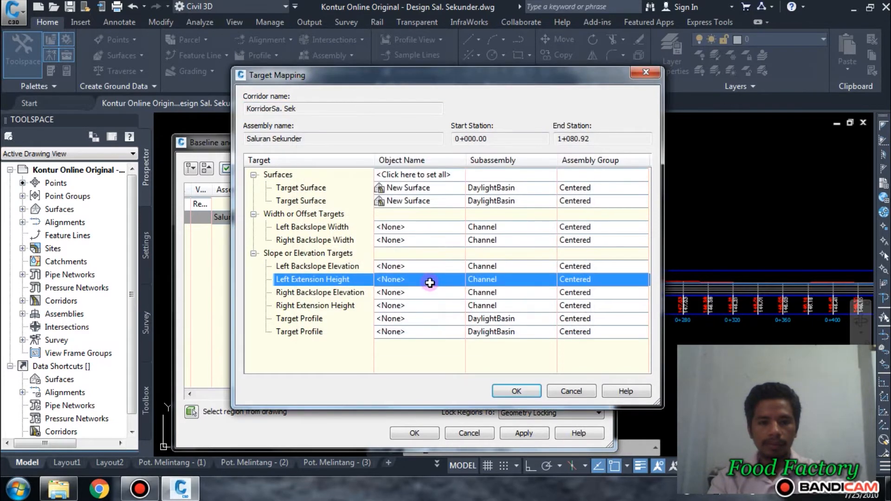
pyautogui.click(530, 394)
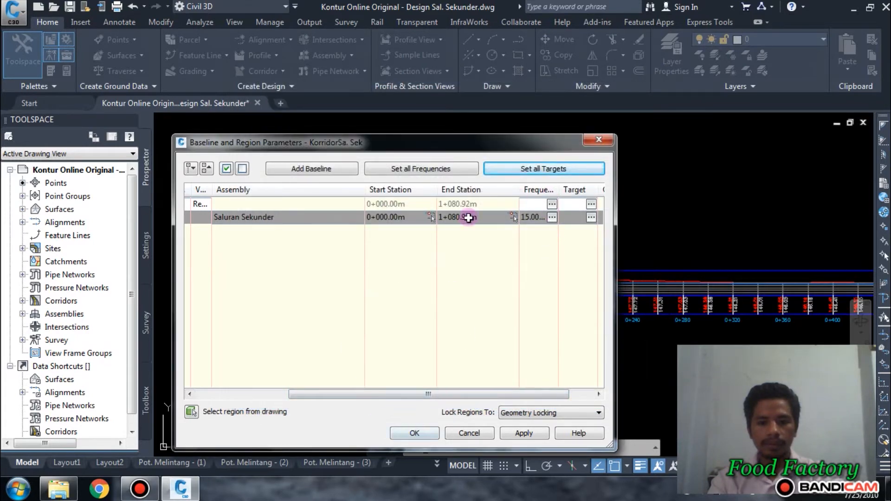
# Step: Recheck the secondary channel corridor's target mapping and assembly frequencies
pyautogui.click(531, 169)
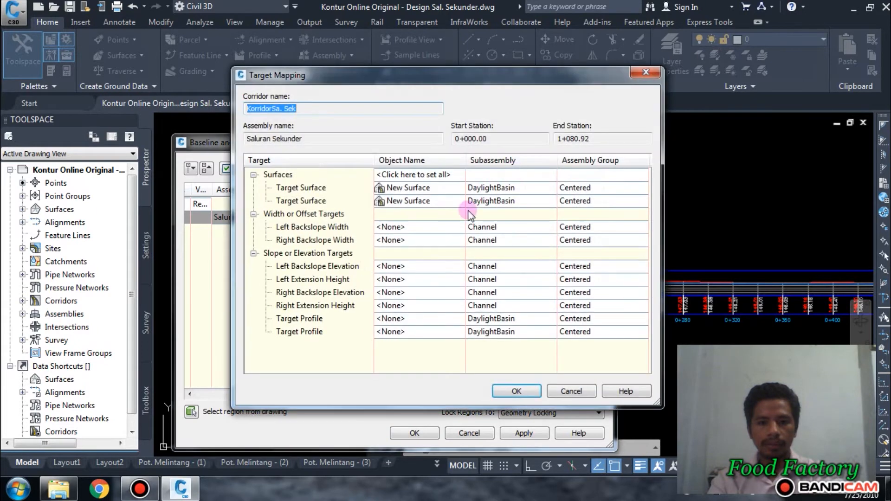
pyautogui.click(516, 390)
pyautogui.click(419, 169)
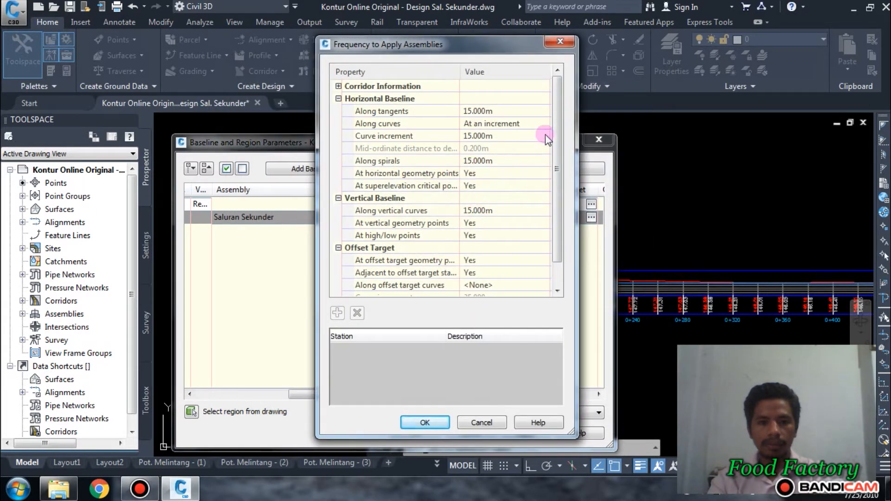
pyautogui.moveTo(558, 121)
pyautogui.mouseDown()
pyautogui.moveTo(557, 182)
pyautogui.moveTo(555, 105)
pyautogui.mouseUp()
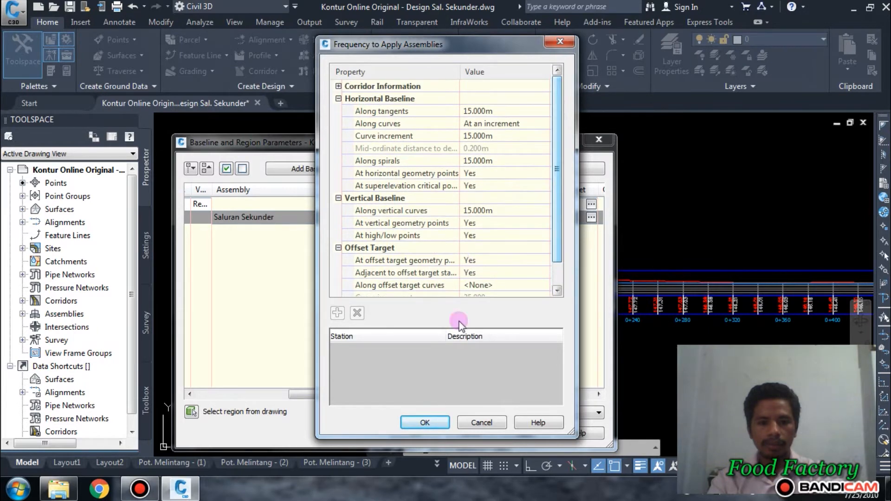
pyautogui.click(423, 423)
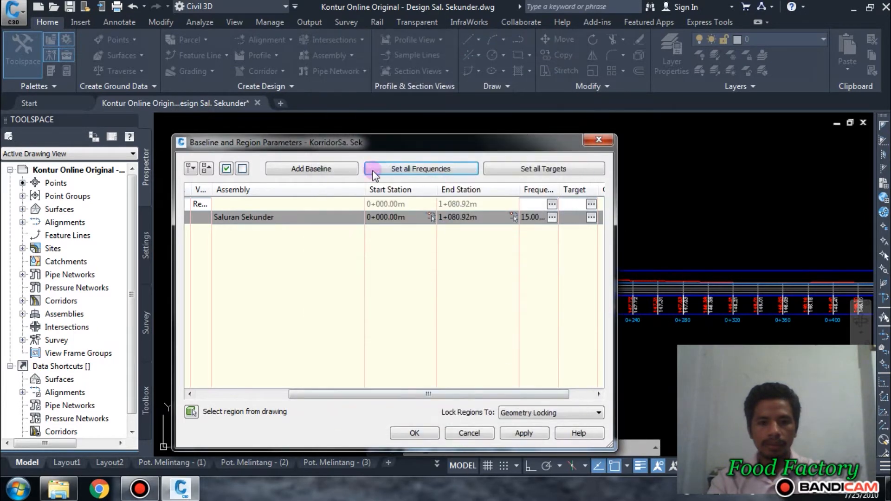
# Step: Accept the baseline and region parameters and rebuild the corridor
pyautogui.click(414, 434)
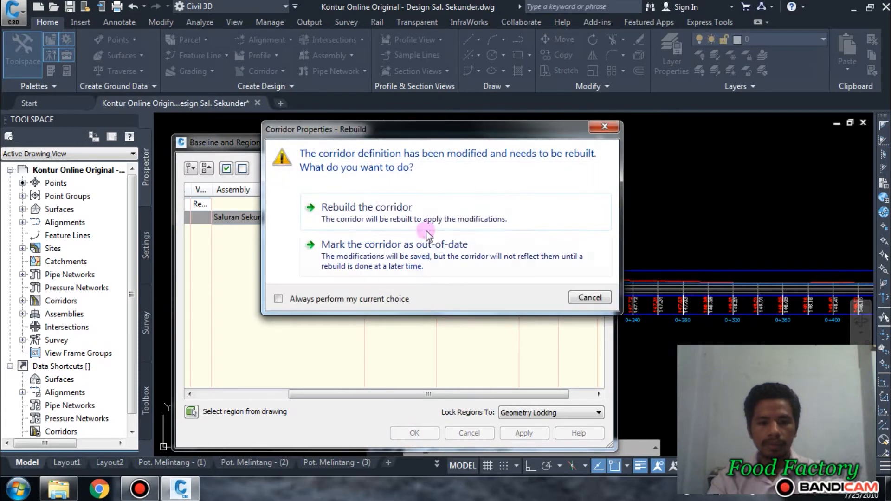
pyautogui.click(422, 219)
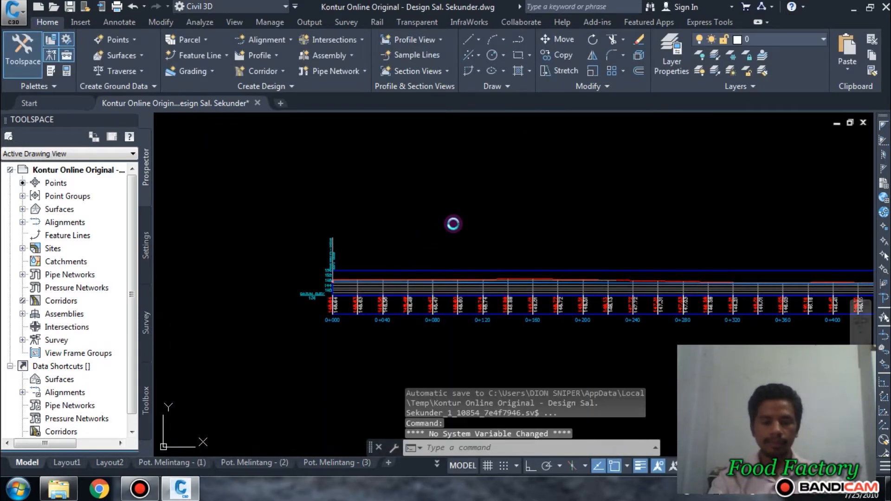
# Step: Examine the start of the secondary channel corridor in plan where it meets the primary channel
pyautogui.scroll(-1, 570, 224)
pyautogui.scroll(-5, 569, 224)
pyautogui.scroll(6, 473, 246)
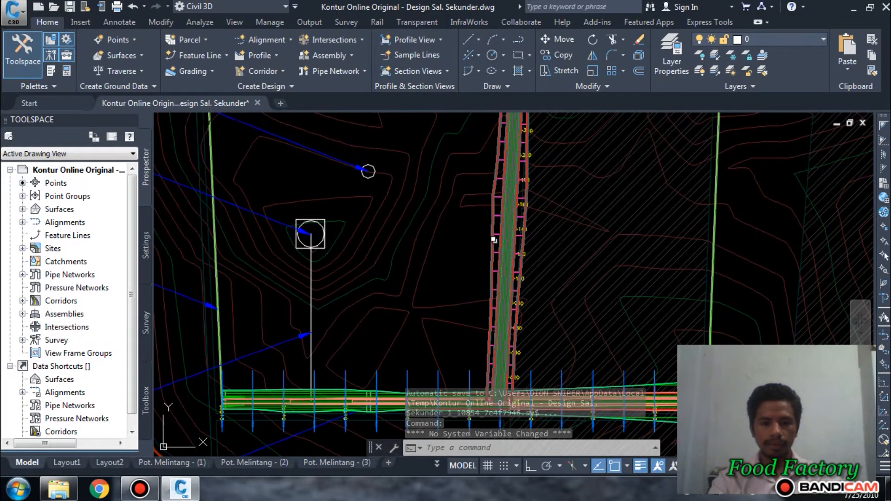
pyautogui.scroll(4, 473, 298)
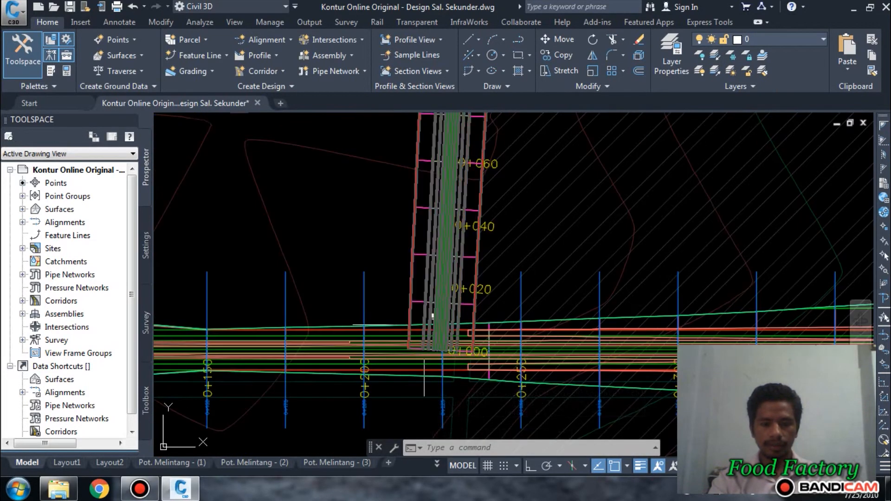
# Step: Review the secondary channel corridor in plan along its whole length up to its far end near station 1+080
pyautogui.scroll(-2, 473, 306)
pyautogui.scroll(-2, 379, 327)
pyautogui.moveTo(342, 340); pyautogui.dragTo(460, 367, button='middle')
pyautogui.scroll(-2, 493, 293)
pyautogui.moveTo(545, 202); pyautogui.dragTo(535, 324, button='middle')
pyautogui.moveTo(522, 188); pyautogui.dragTo(525, 344, button='middle')
pyautogui.moveTo(469, 201); pyautogui.dragTo(463, 377, button='middle')
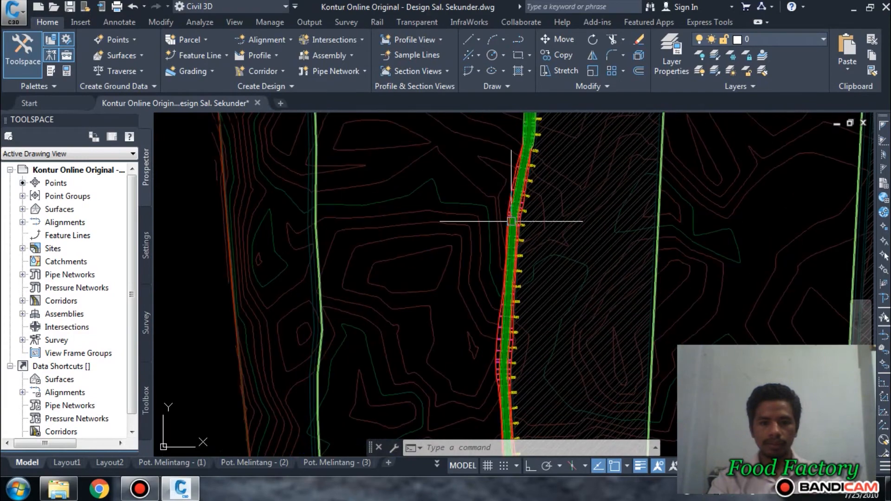
pyautogui.moveTo(511, 220); pyautogui.dragTo(468, 382, button='middle')
pyautogui.moveTo(481, 169); pyautogui.dragTo(480, 332, button='middle')
pyautogui.scroll(5, 493, 293)
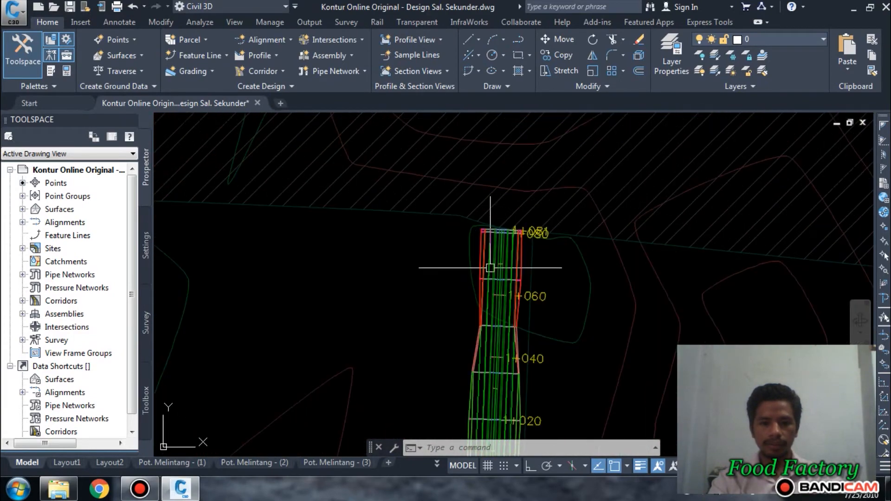
# Step: Add a surface built from Top links to the secondary channel corridor's properties
pyautogui.scroll(-2, 449, 192)
pyautogui.scroll(-5, 458, 214)
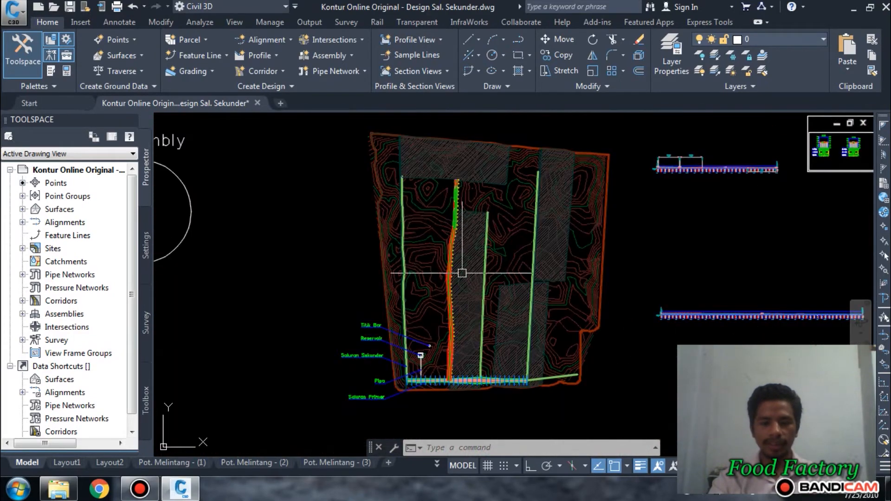
pyautogui.scroll(5, 362, 342)
pyautogui.scroll(3, 376, 325)
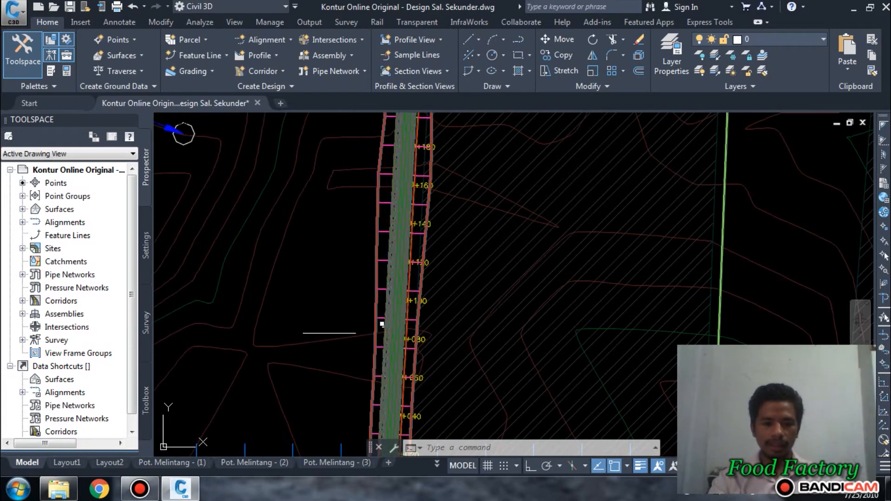
pyautogui.click(377, 274)
pyautogui.rightClick(378, 274)
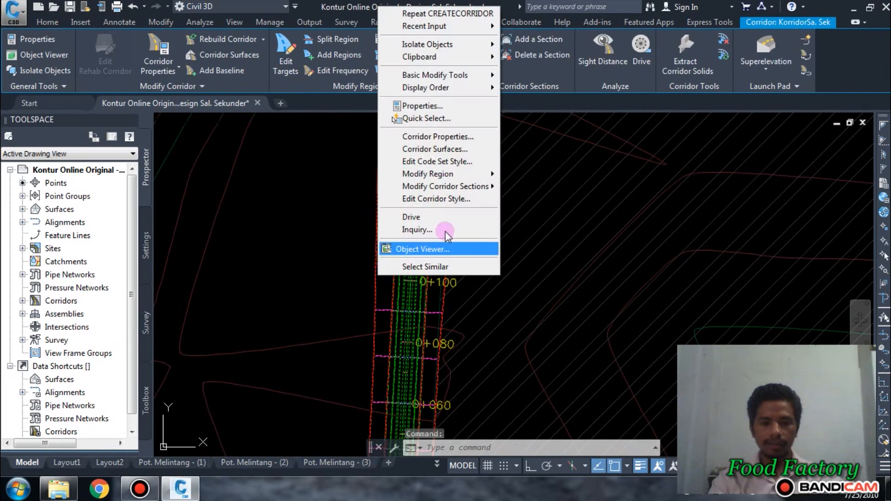
pyautogui.click(439, 137)
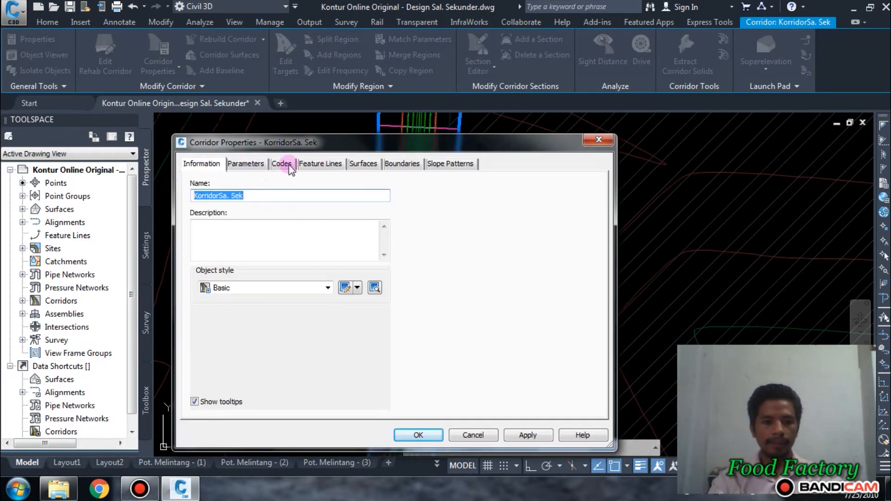
pyautogui.click(377, 163)
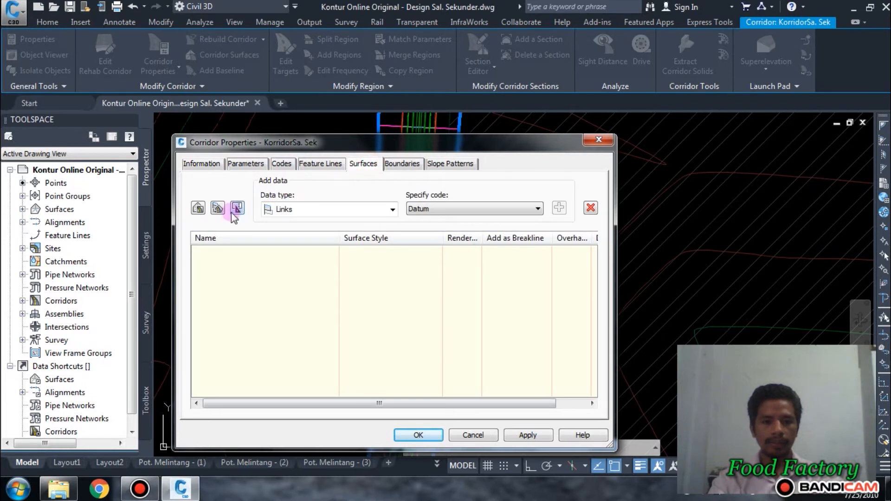
pyautogui.click(198, 208)
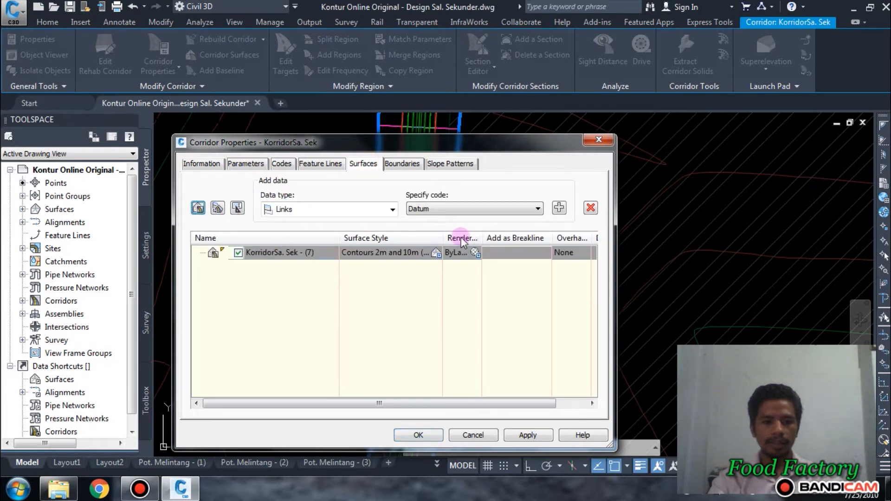
pyautogui.click(529, 213)
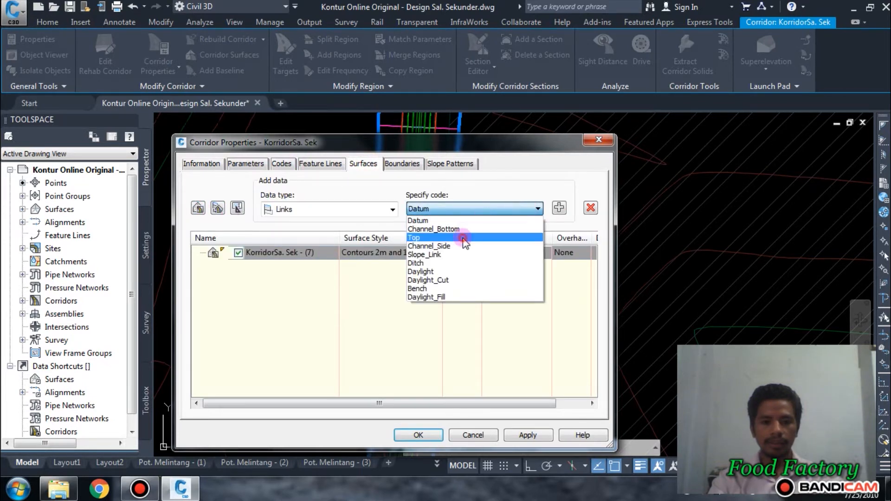
pyautogui.click(464, 239)
pyautogui.click(559, 208)
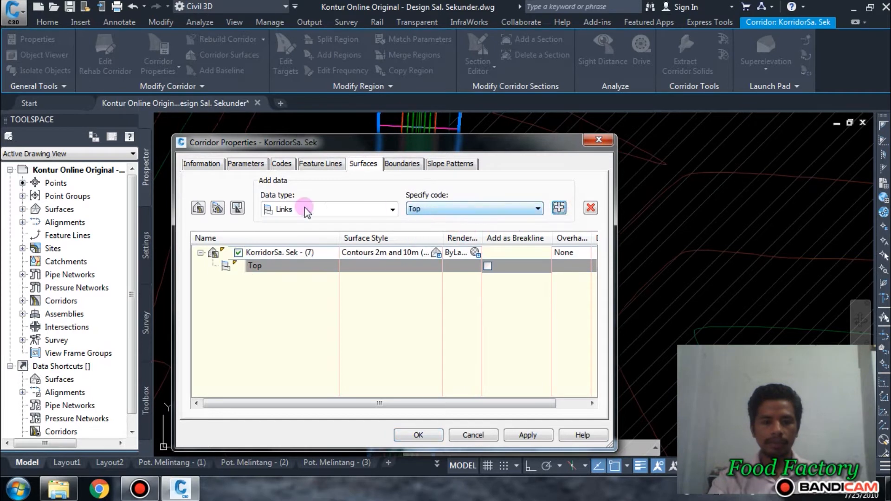
# Step: Add a second surface to the corridor, built from Datum links
pyautogui.click(198, 208)
pyautogui.click(464, 209)
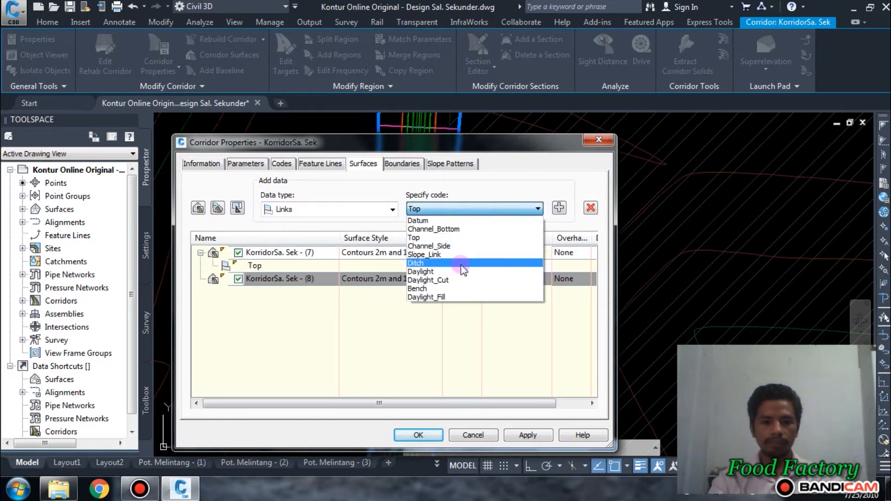
pyautogui.click(418, 221)
pyautogui.click(559, 208)
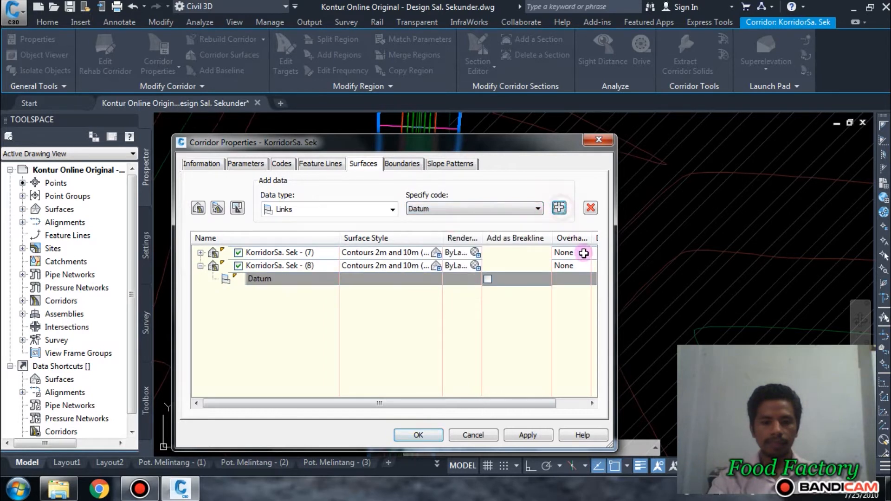
# Step: Set overhang correction to Top Links for the Top surface and Bottom Links for the Datum surface, and add both links as breaklines
pyautogui.click(578, 253)
pyautogui.click(578, 266)
pyautogui.click(578, 267)
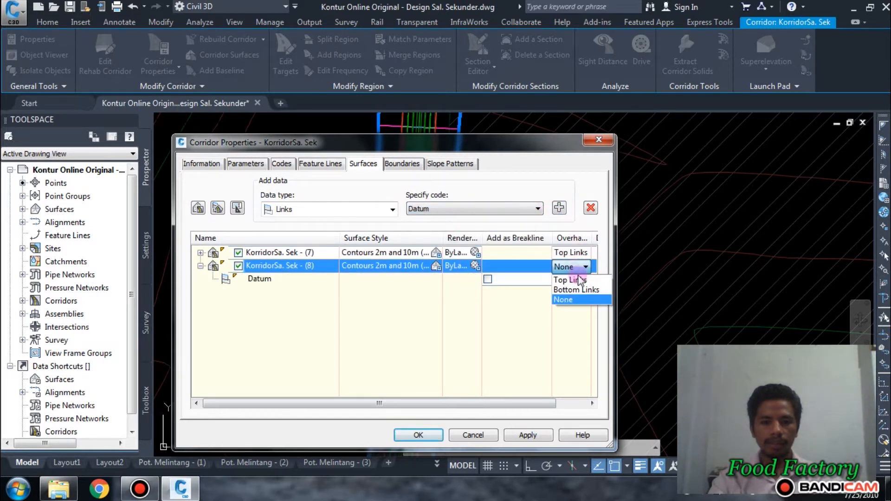
pyautogui.click(576, 289)
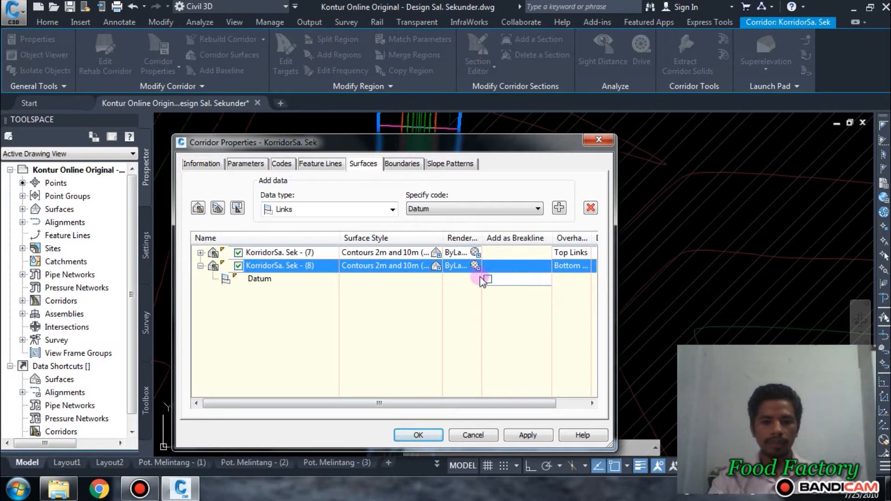
pyautogui.click(487, 278)
pyautogui.click(200, 253)
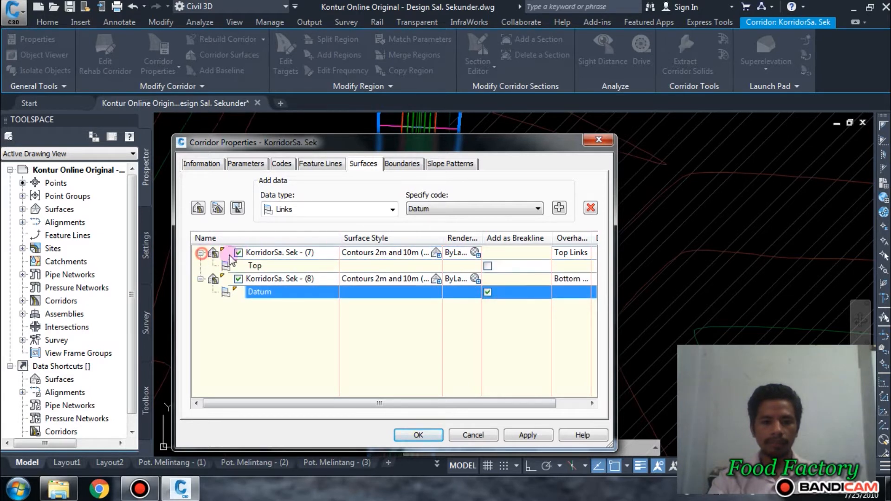
pyautogui.click(487, 264)
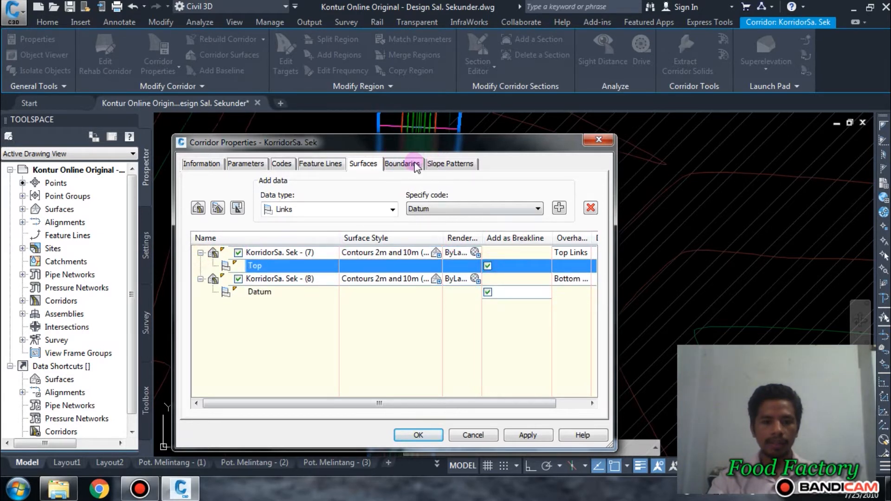
# Step: Add automatic Daylight outside boundaries to both corridor surfaces and accept the corridor properties
pyautogui.click(415, 164)
pyautogui.click(253, 202)
pyautogui.rightClick(272, 201)
pyautogui.moveTo(357, 223)
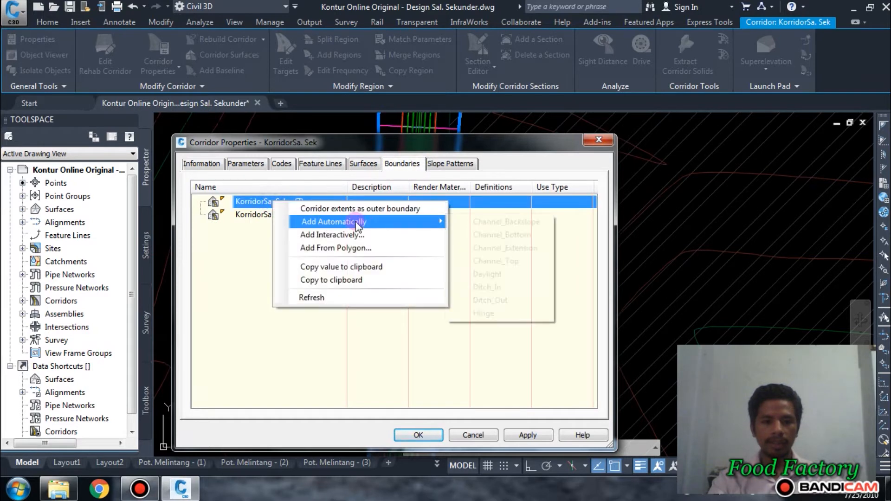
pyautogui.click(512, 276)
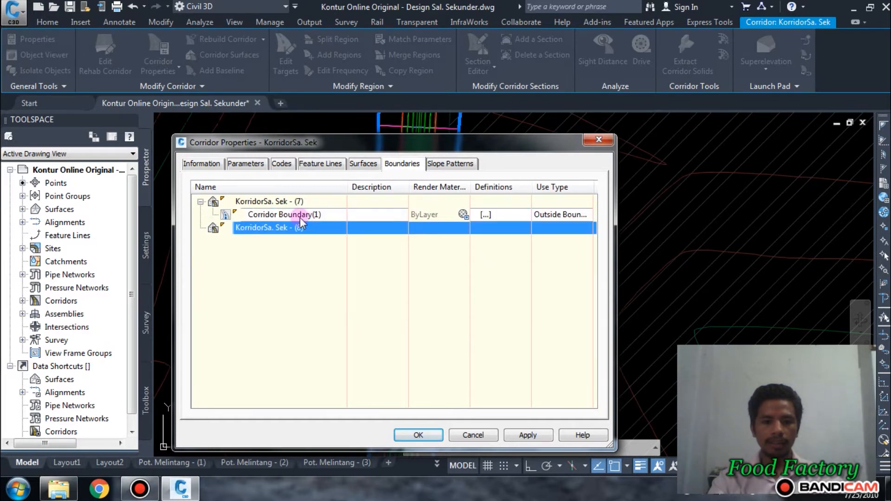
pyautogui.rightClick(317, 232)
pyautogui.moveTo(464, 252)
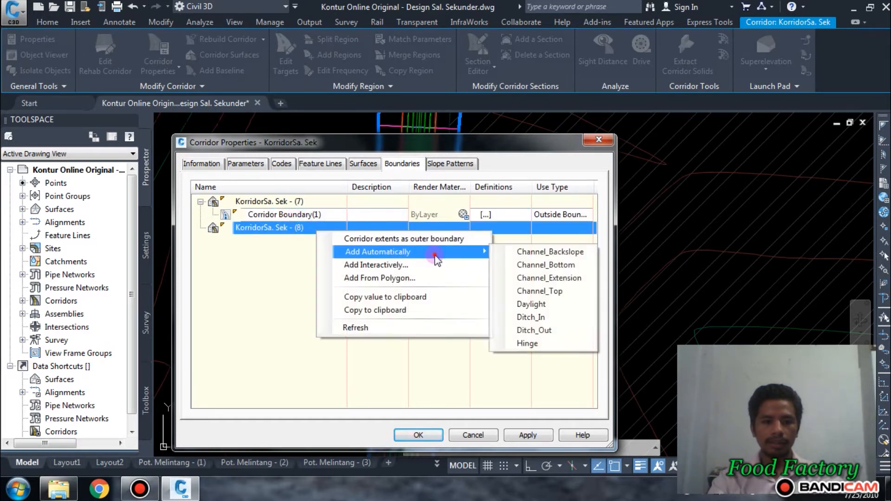
pyautogui.click(534, 305)
pyautogui.click(422, 435)
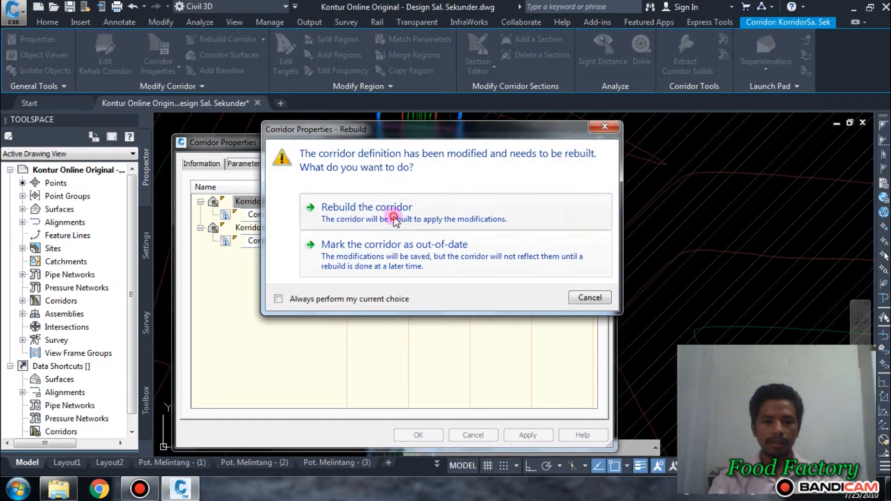
# Step: Rebuild the KorridorSa. Sek corridor to apply its modified definition
pyautogui.click(408, 320)
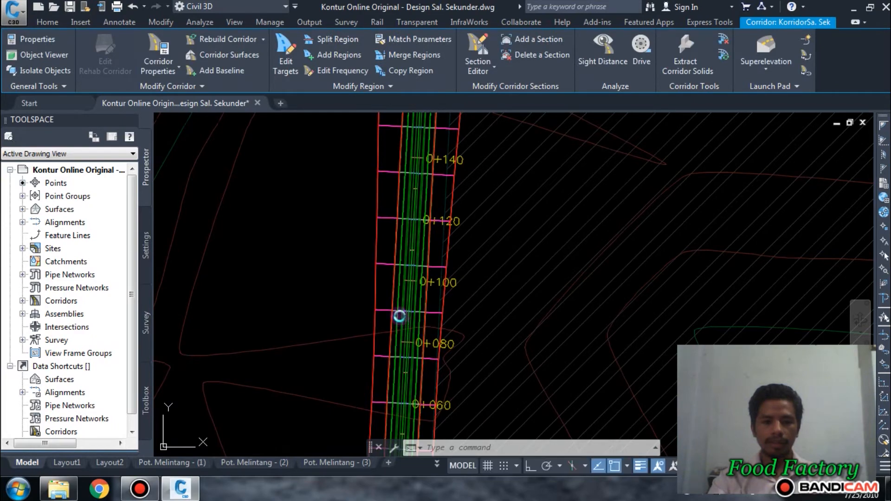
pyautogui.scroll(-5, 188, 181)
pyautogui.scroll(-3, 348, 299)
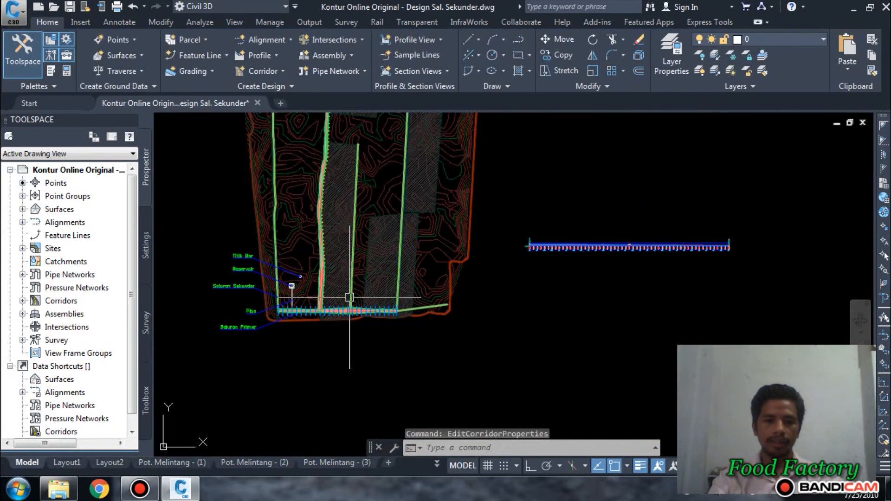
pyautogui.scroll(5, 311, 199)
pyautogui.scroll(-7, 254, 245)
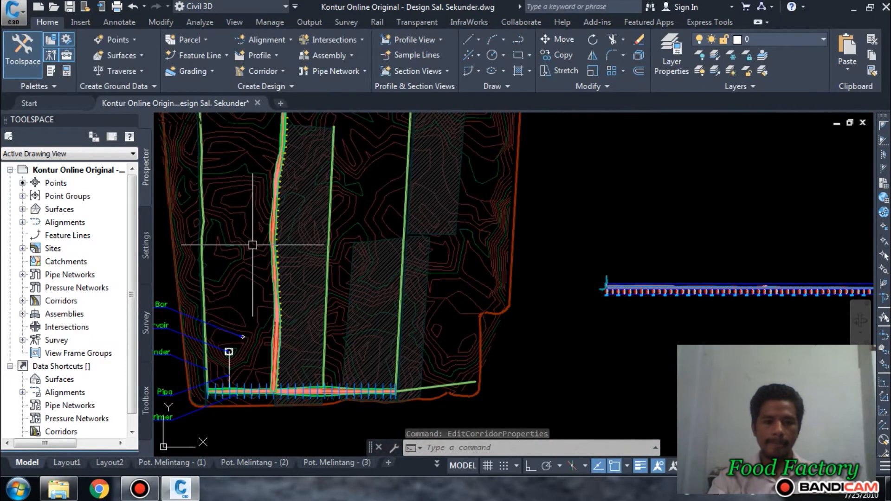
pyautogui.moveTo(451, 297)
pyautogui.mouseDown(button='middle')
pyautogui.moveTo(436, 337)
pyautogui.moveTo(339, 356)
pyautogui.mouseUp(button='middle')
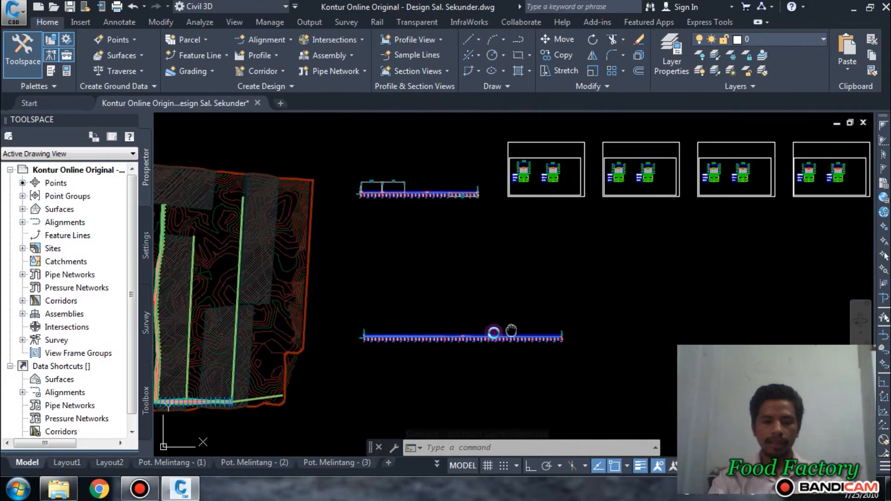
pyautogui.moveTo(531, 331); pyautogui.dragTo(480, 332, button='middle')
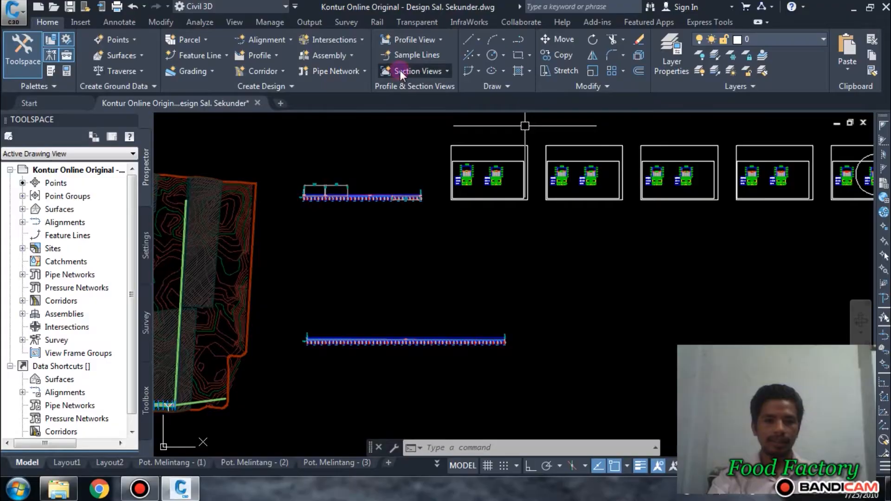
pyautogui.click(400, 71)
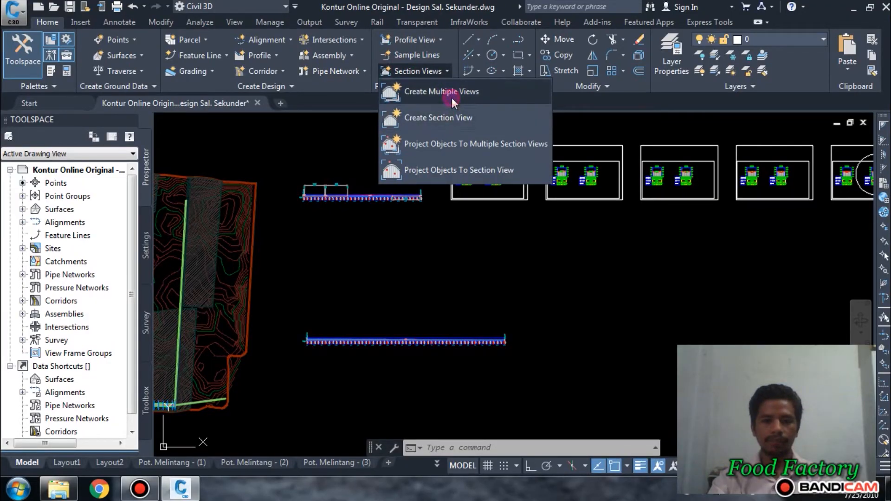
pyautogui.click(452, 98)
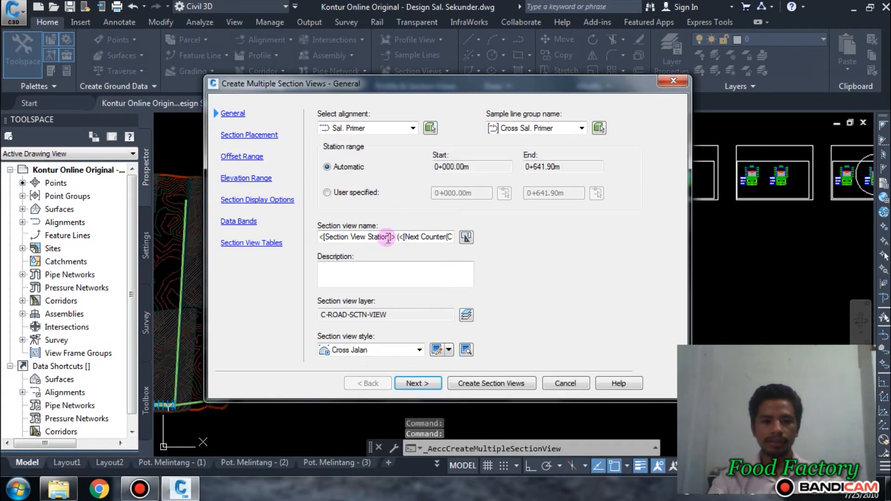
pyautogui.tripleClick(385, 237)
pyautogui.write('S')
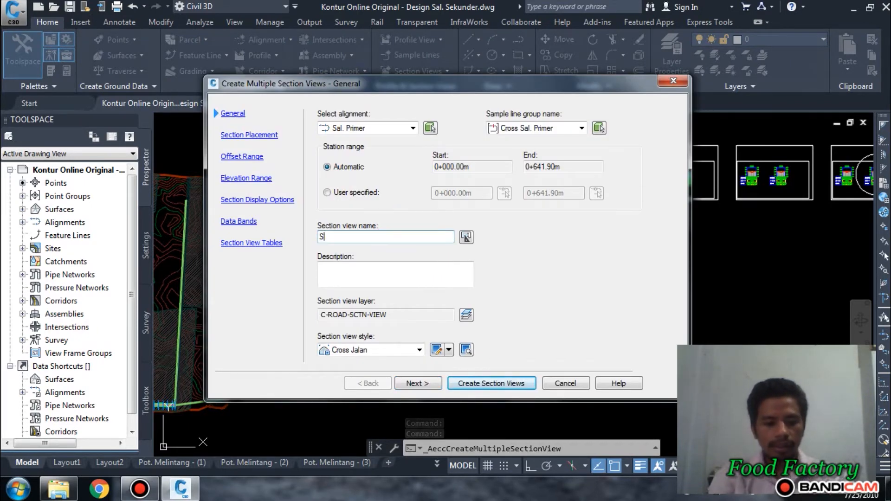
pyautogui.write('al S')
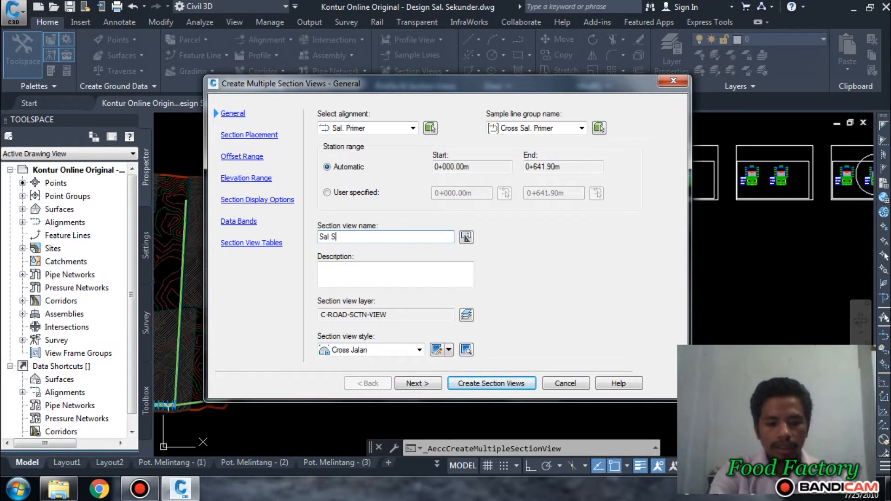
pyautogui.write('ek')
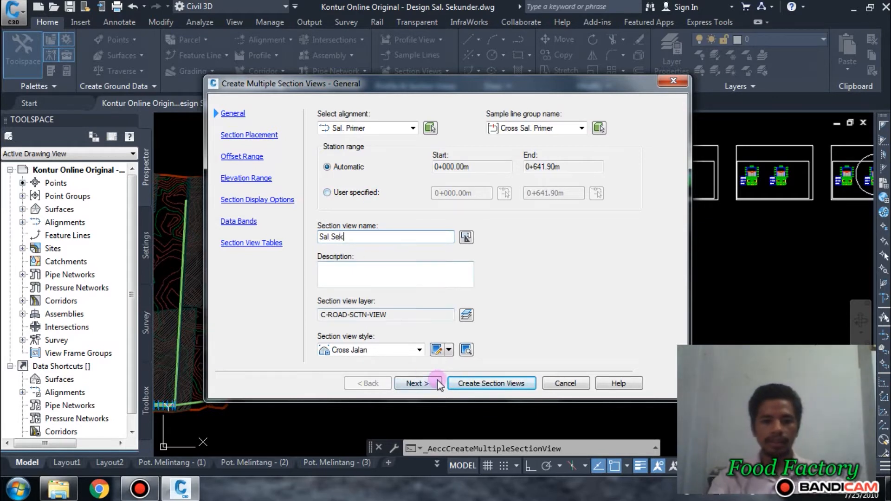
pyautogui.click(420, 384)
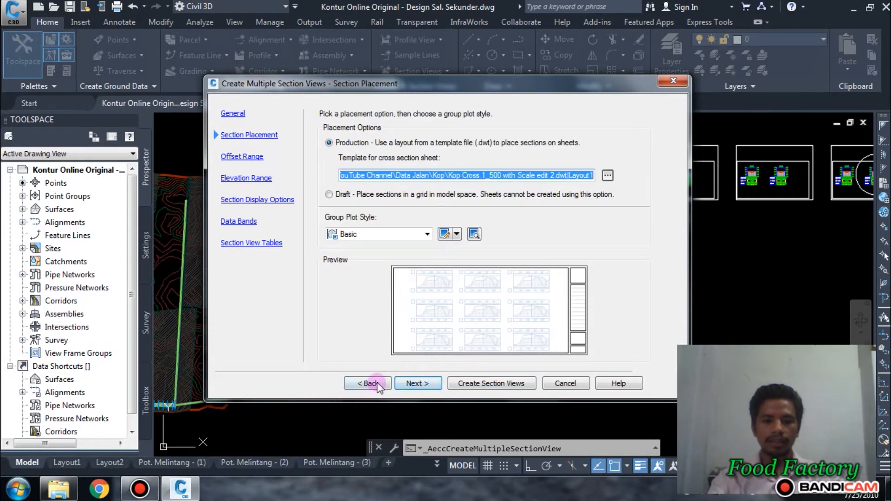
pyautogui.moveTo(380, 387); pyautogui.dragTo(373, 337)
pyautogui.click(370, 384)
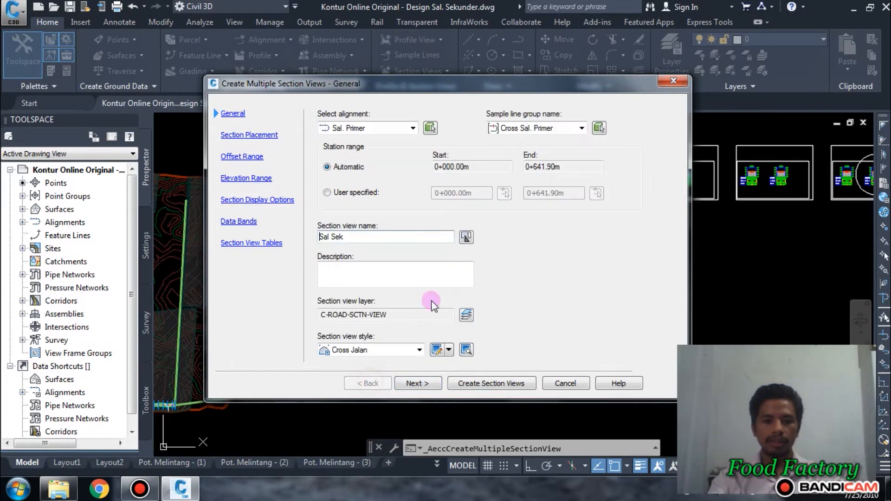
pyautogui.click(392, 130)
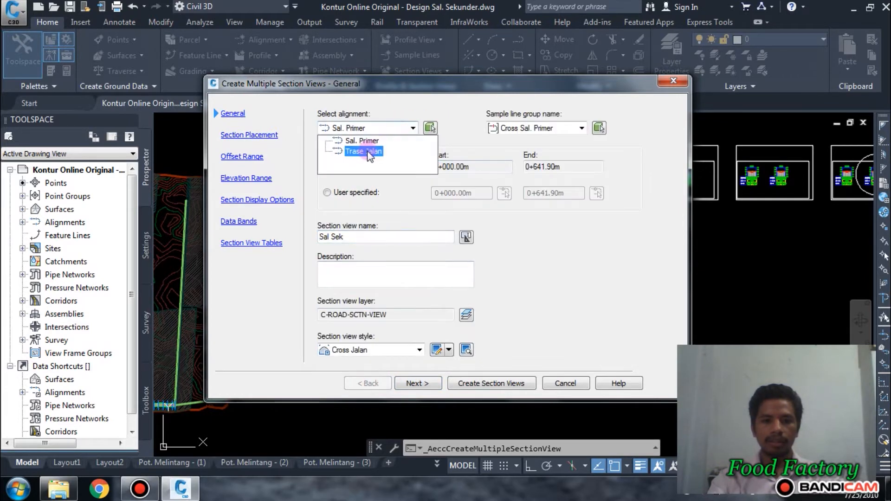
pyautogui.click(385, 132)
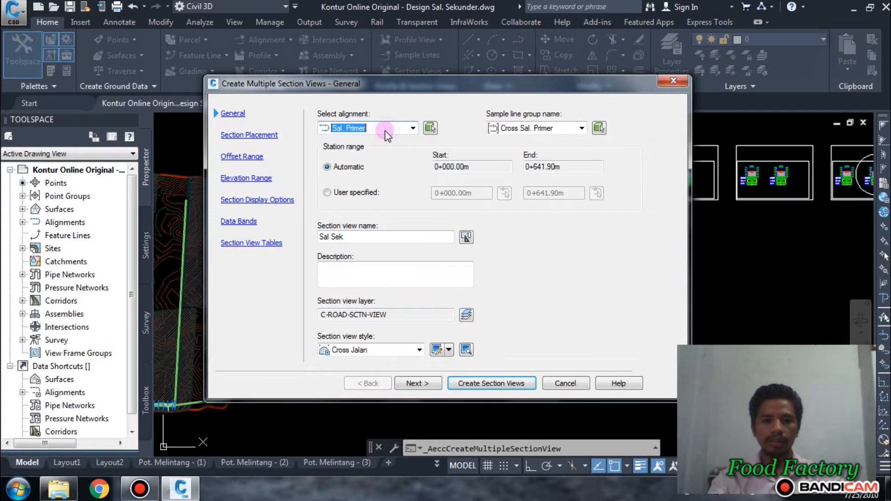
pyautogui.click(390, 130)
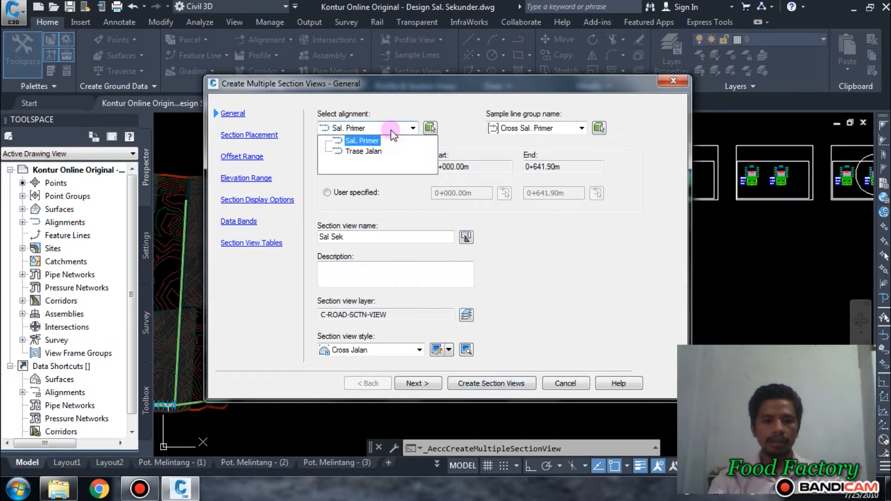
pyautogui.click(391, 130)
pyautogui.click(526, 130)
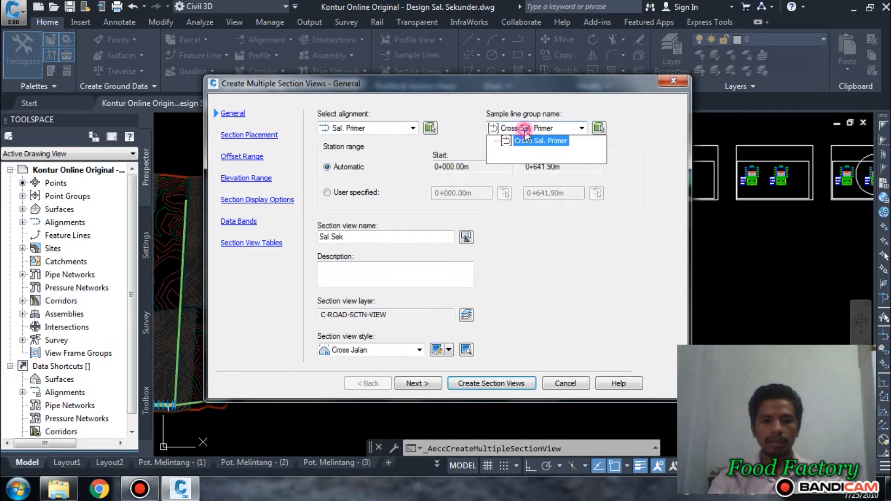
pyautogui.click(525, 131)
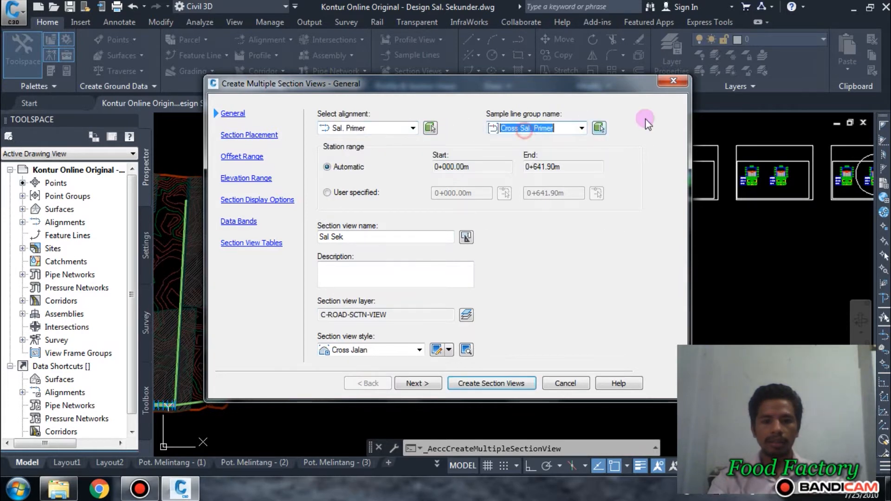
pyautogui.click(667, 85)
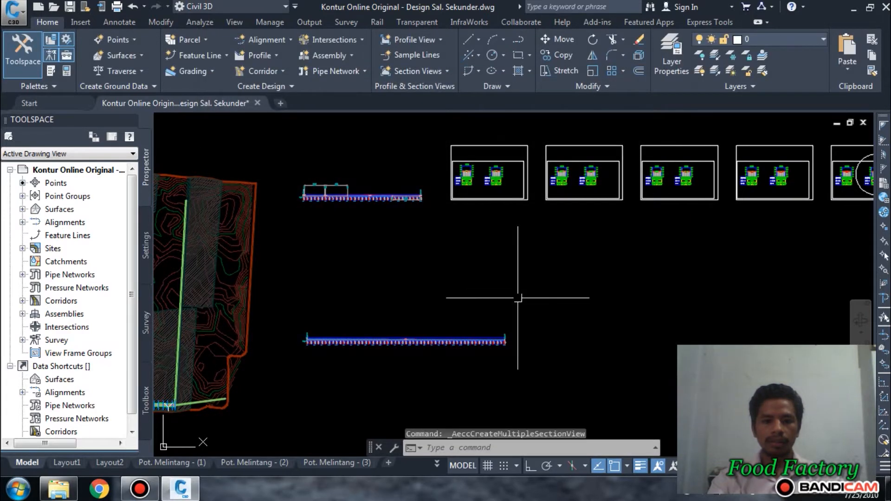
# Step: Start creating sample lines on the Sal. Sek alignment, picking it where it meets the primary channel
pyautogui.scroll(-3, 518, 298)
pyautogui.scroll(1, 501, 299)
pyautogui.scroll(2, 408, 189)
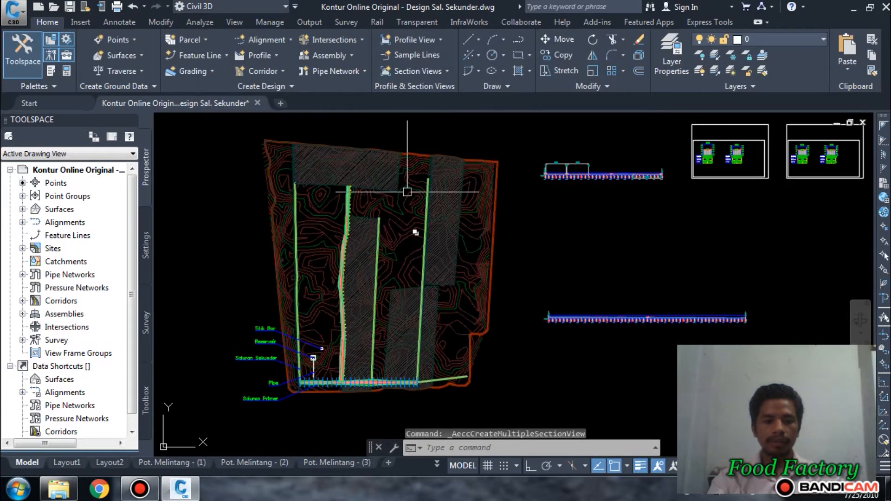
pyautogui.click(409, 54)
pyautogui.scroll(5, 327, 388)
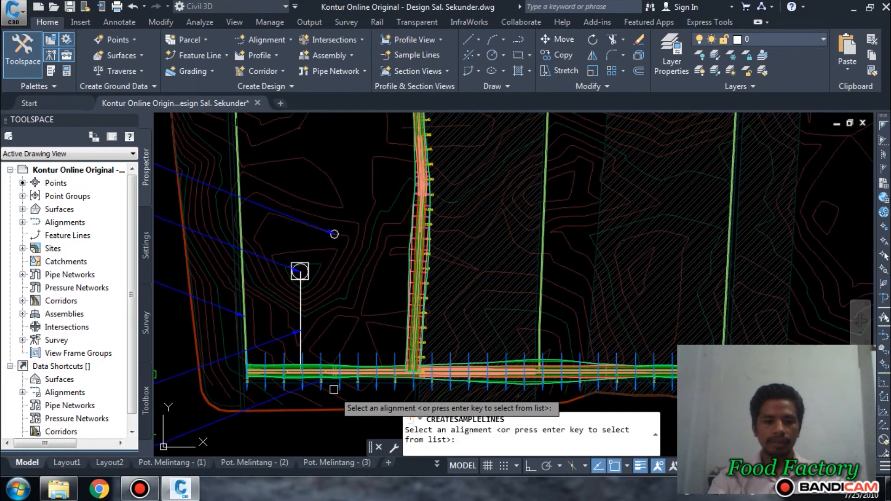
pyautogui.scroll(5, 333, 388)
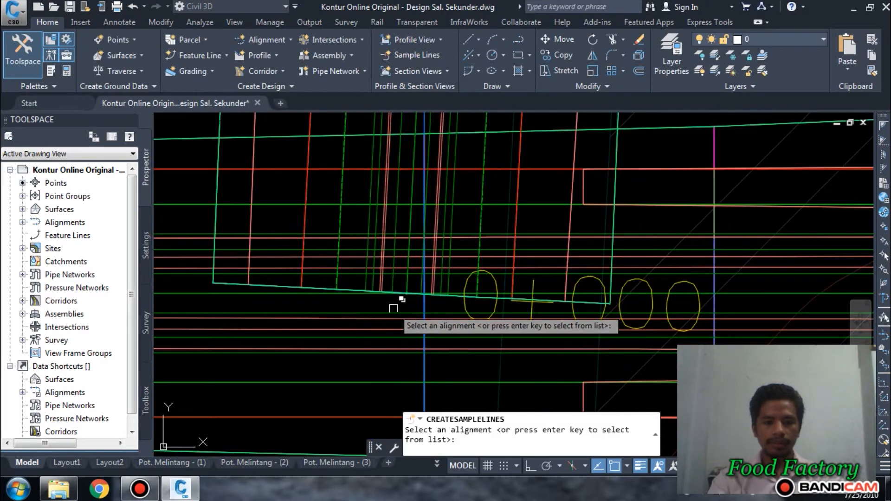
pyautogui.moveTo(393, 308); pyautogui.dragTo(371, 378, button='middle')
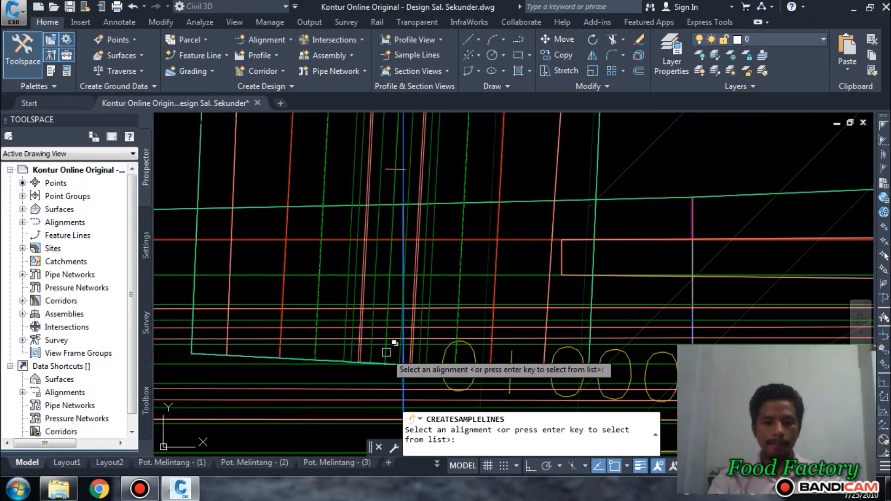
pyautogui.scroll(5, 372, 356)
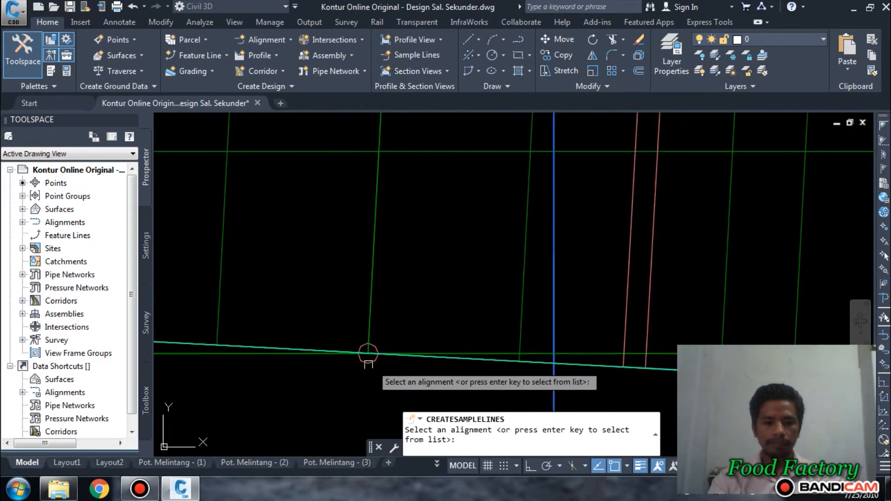
pyautogui.click(367, 353)
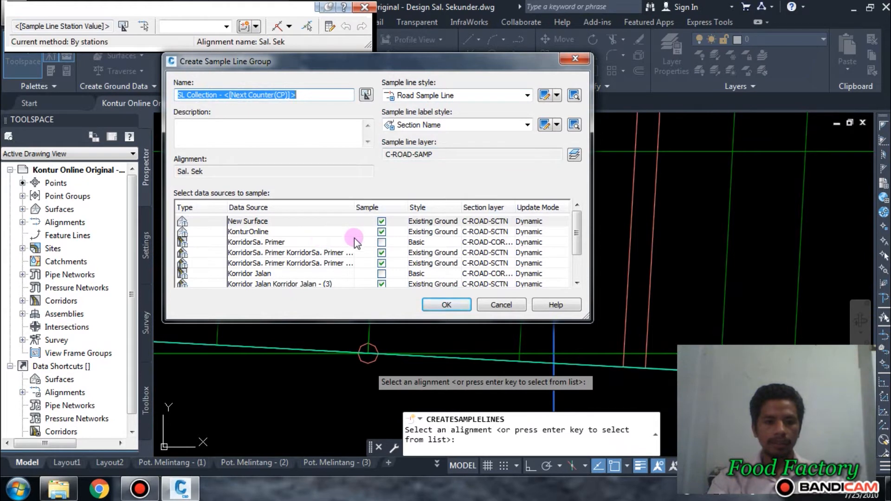
# Step: Exclude KonturOnline and the Korridor Jalan and KorridorSa. Primer surfaces from sampling, create the sample line group, and end the command
pyautogui.click(382, 232)
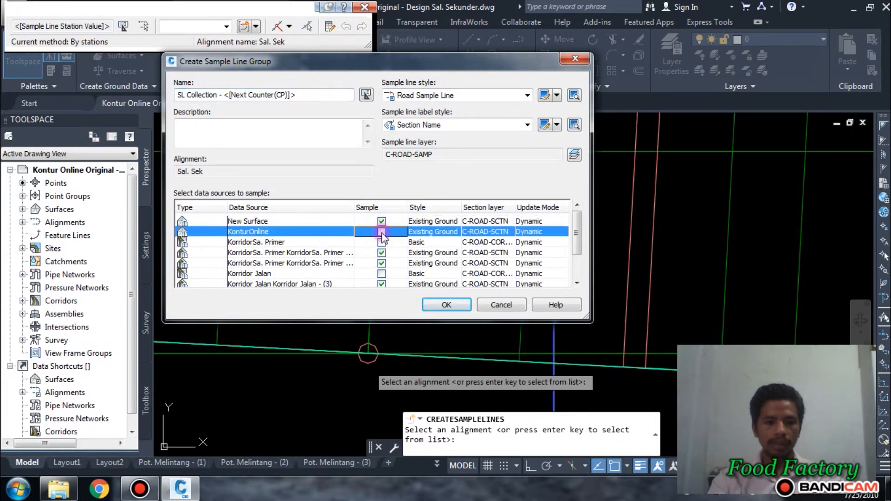
pyautogui.scroll(-2, 310, 267)
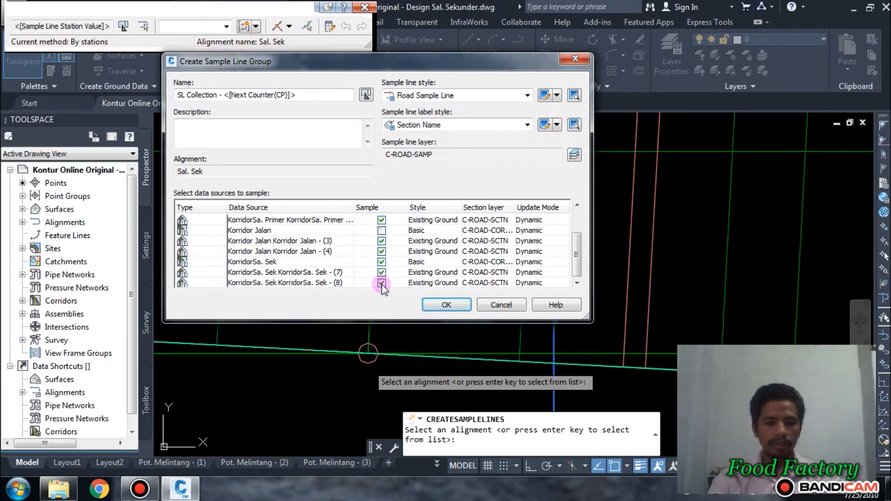
pyautogui.click(381, 252)
pyautogui.click(382, 241)
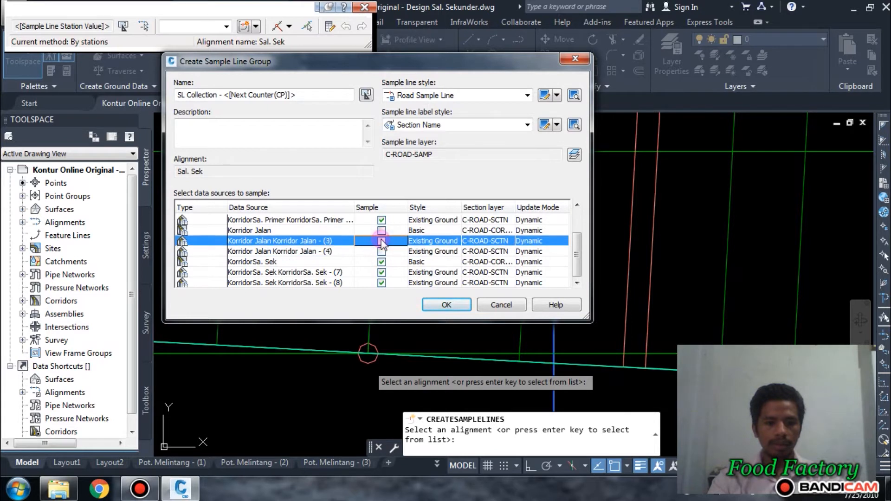
pyautogui.scroll(1, 382, 242)
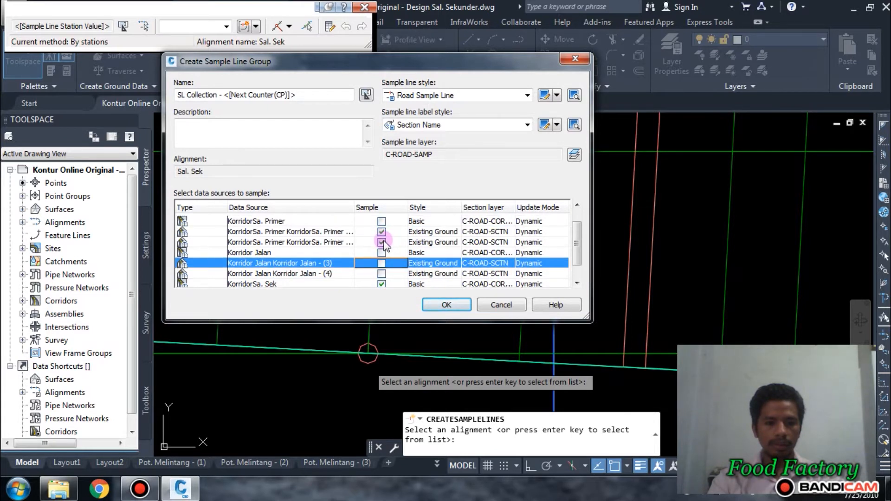
pyautogui.click(383, 241)
pyautogui.click(383, 231)
pyautogui.scroll(1, 386, 244)
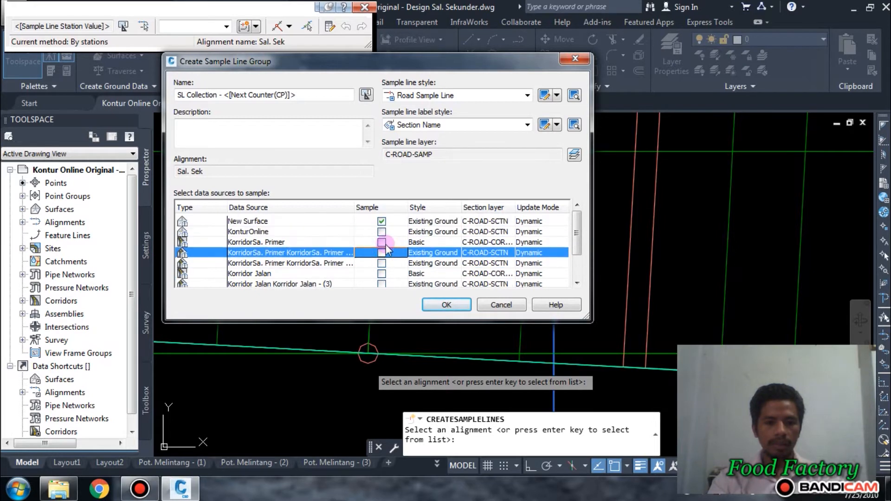
pyautogui.scroll(-2, 385, 244)
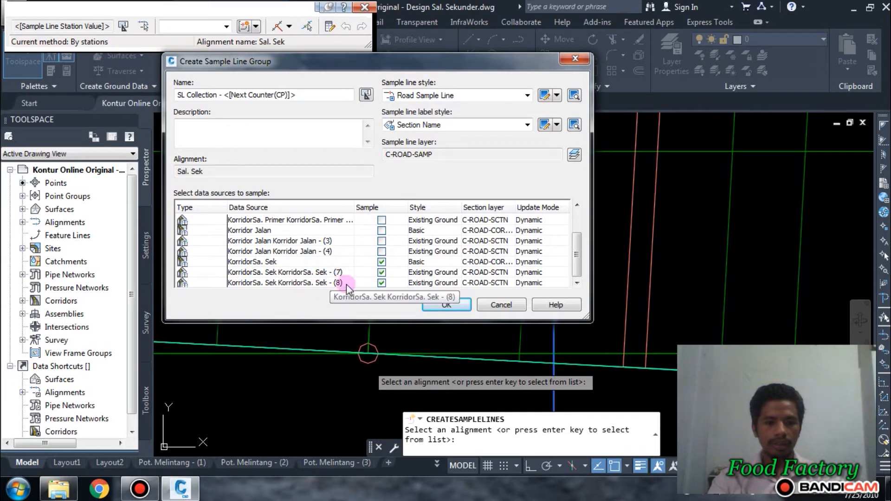
pyautogui.click(446, 304)
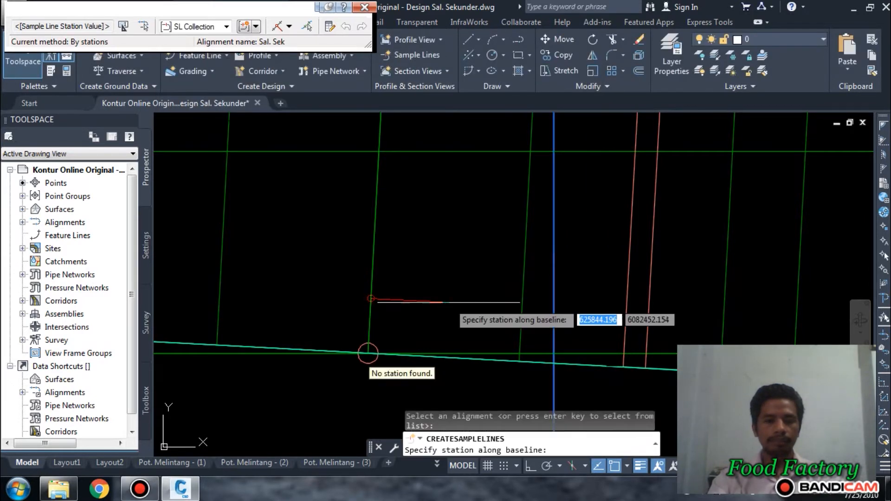
pyautogui.press('Escape')
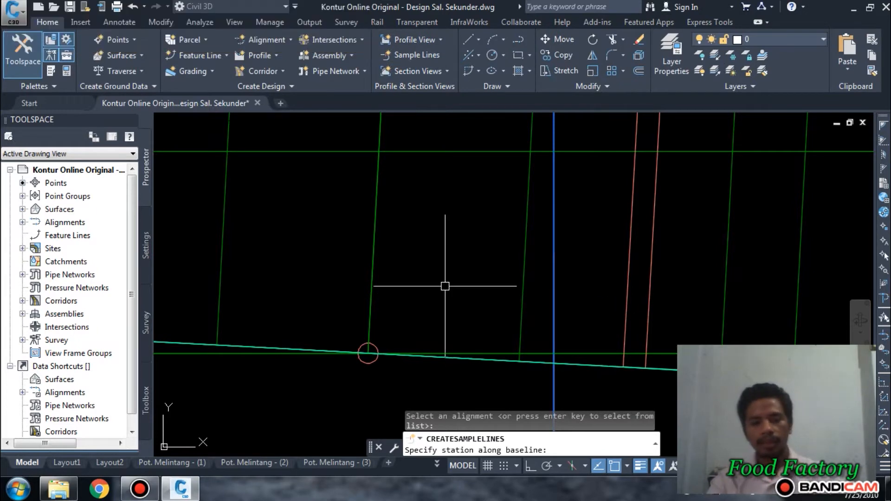
pyautogui.scroll(-5, 438, 326)
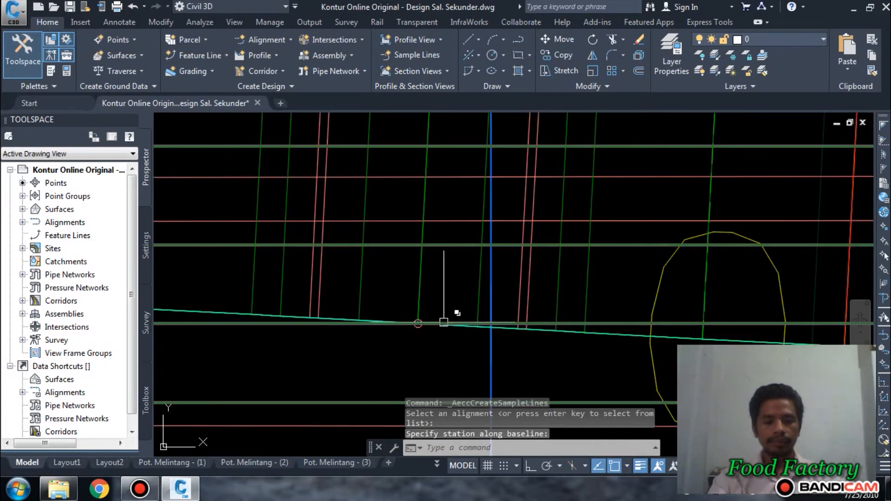
pyautogui.scroll(-5, 438, 326)
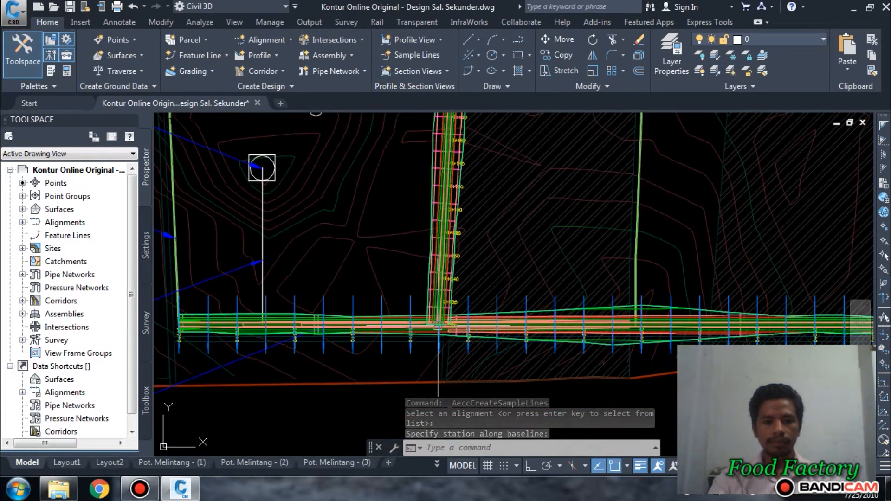
pyautogui.scroll(2, 446, 303)
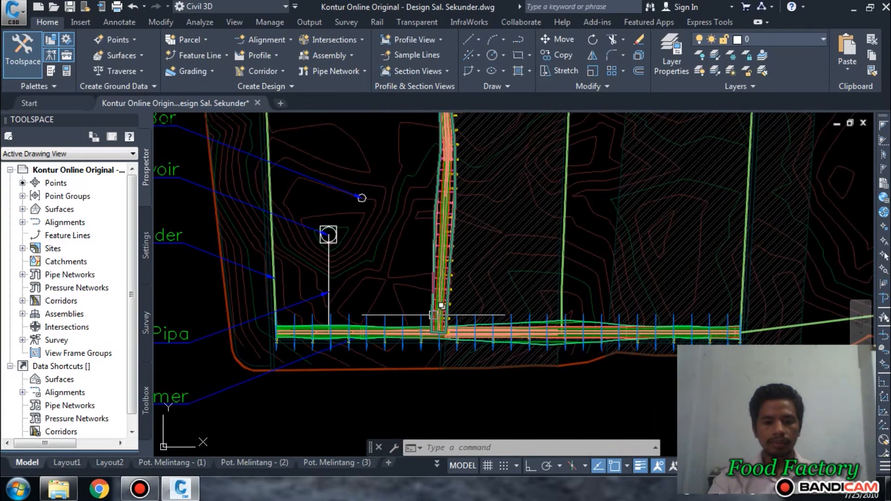
# Step: Start creating sample lines by range of stations on the Sal. Sek alignment, picking it at its start on the primary channel
pyautogui.scroll(4, 430, 338)
pyautogui.scroll(6, 440, 336)
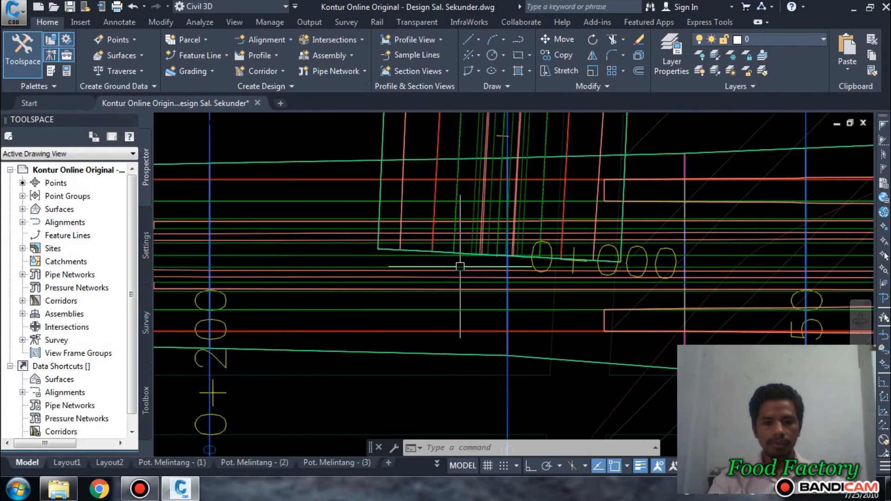
pyautogui.scroll(4, 454, 272)
pyautogui.moveTo(453, 272); pyautogui.dragTo(377, 337, button='middle')
pyautogui.scroll(2, 418, 325)
pyautogui.scroll(2, 477, 322)
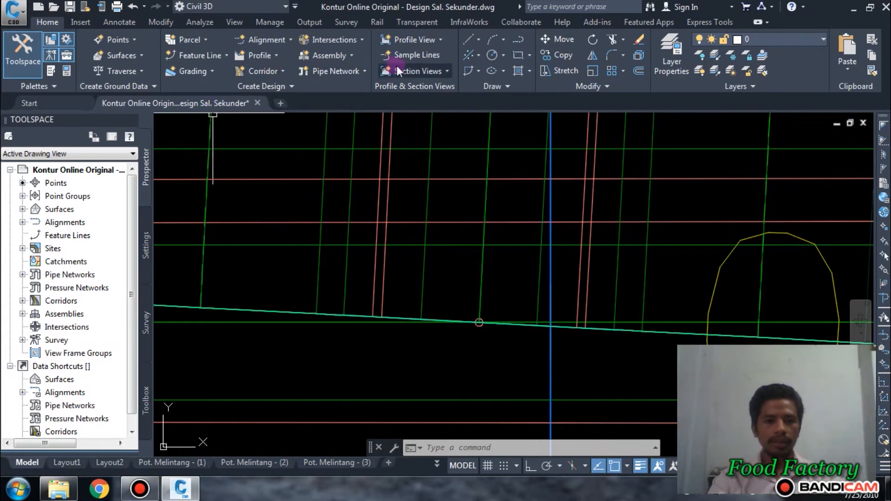
pyautogui.scroll(4, 462, 346)
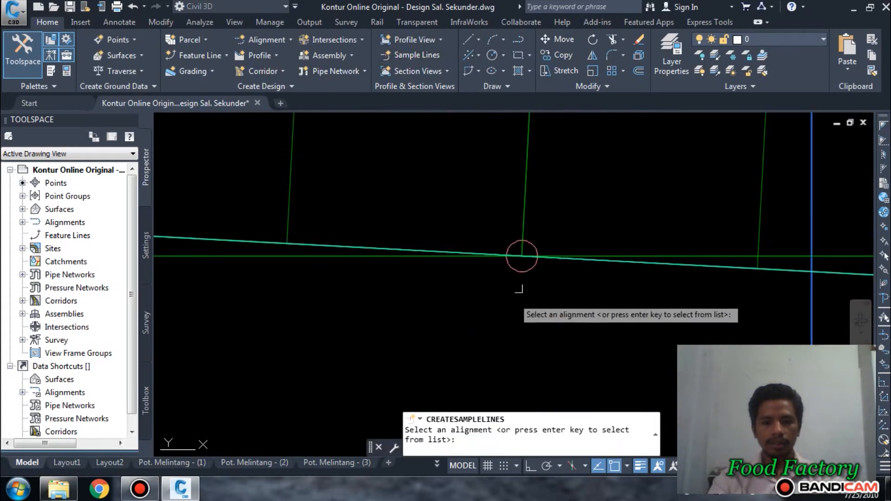
pyautogui.click(519, 256)
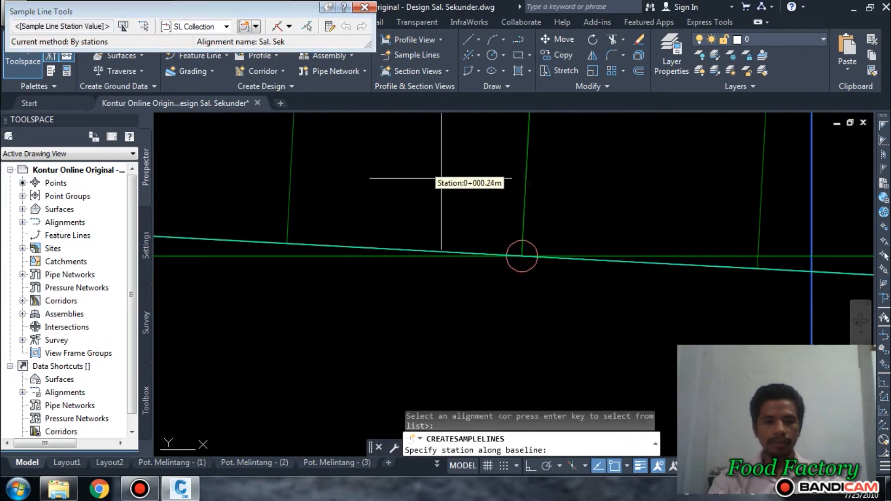
pyautogui.click(289, 27)
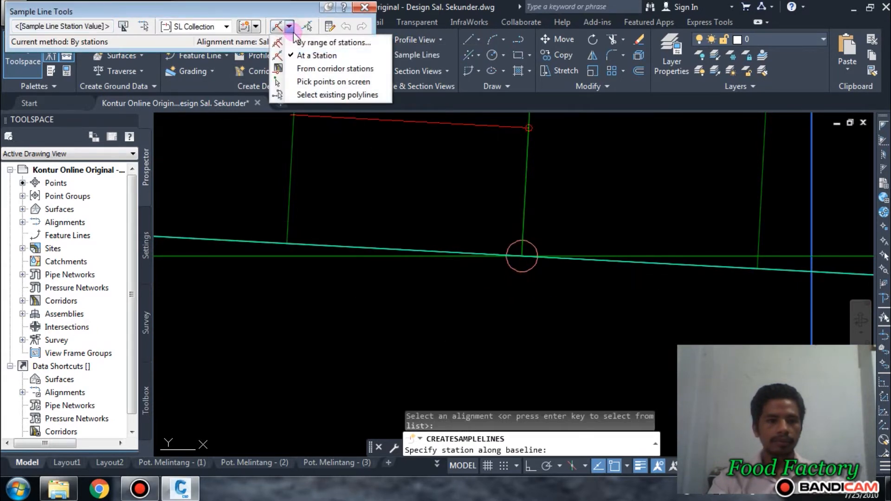
pyautogui.click(301, 44)
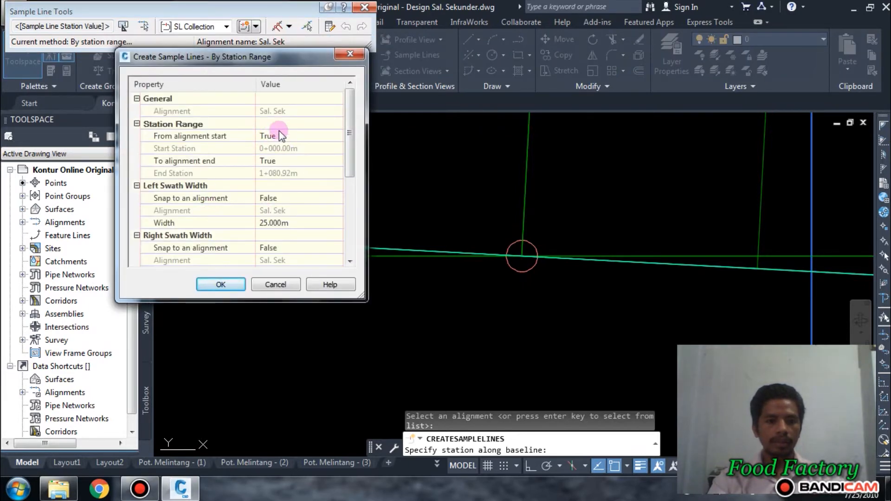
# Step: Set the left and right swath widths to 15 m, create the sample lines along the whole alignment, and end the command
pyautogui.scroll(-2, 352, 179)
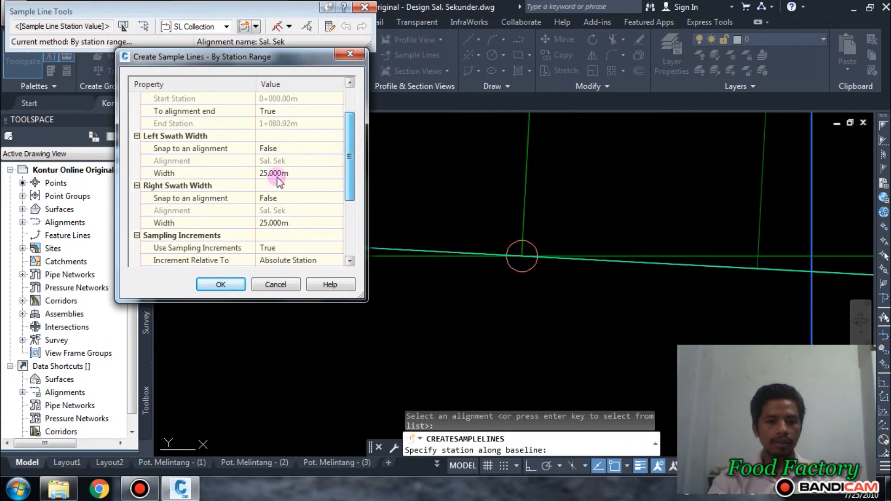
pyautogui.click(274, 173)
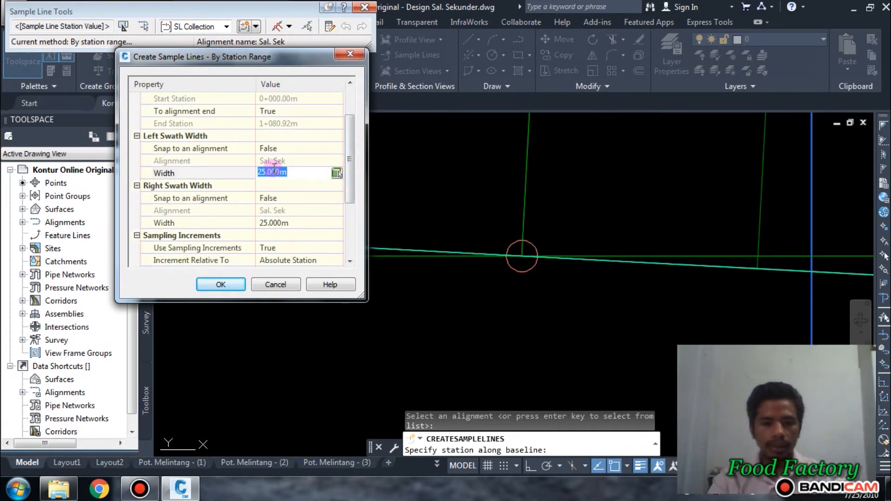
pyautogui.write('15')
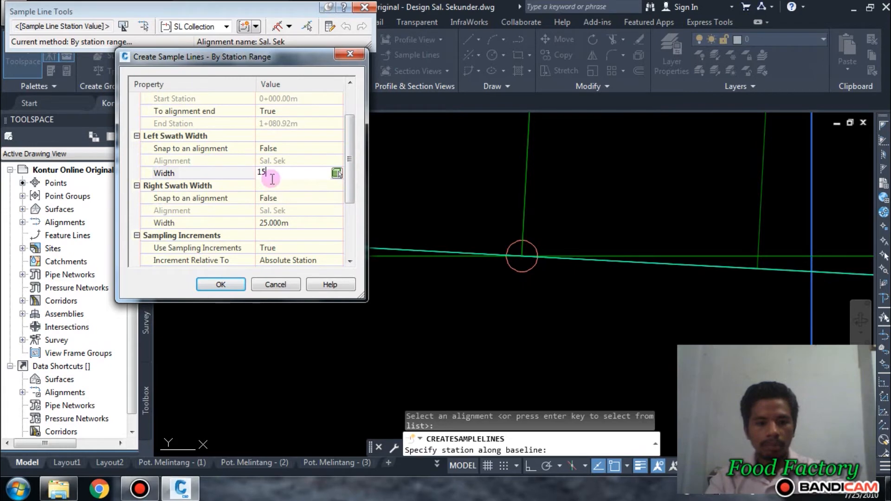
pyautogui.click(276, 223)
pyautogui.write('15')
pyautogui.moveTo(349, 174); pyautogui.dragTo(348, 232)
pyautogui.click(222, 283)
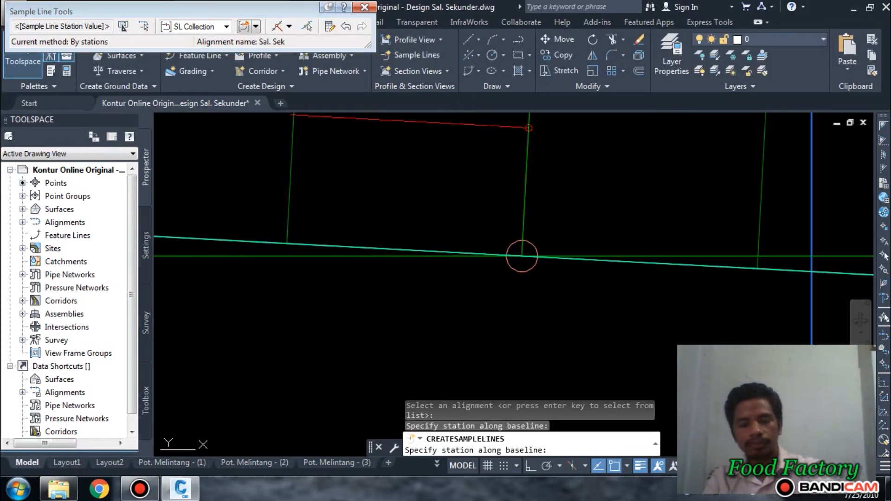
pyautogui.press('Return')
# Step: Examine the sample lines along the secondary channel, especially around its start at the primary channel
pyautogui.scroll(-5, 430, 279)
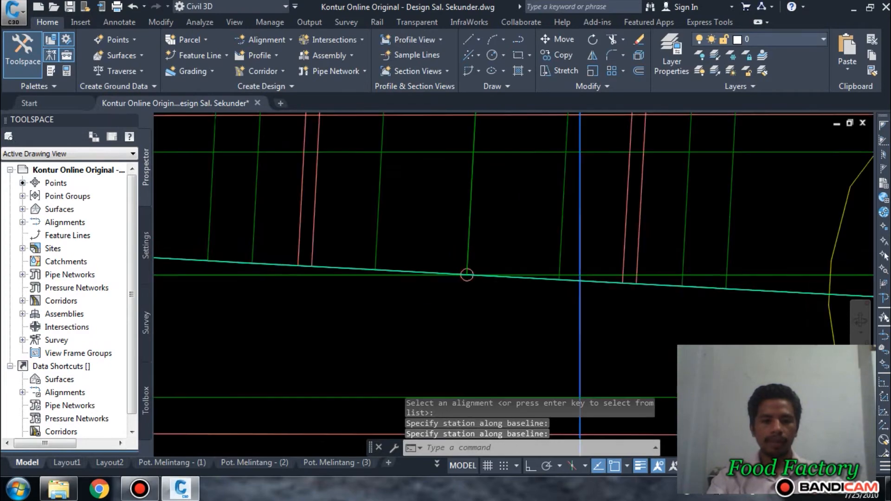
pyautogui.scroll(-8, 467, 275)
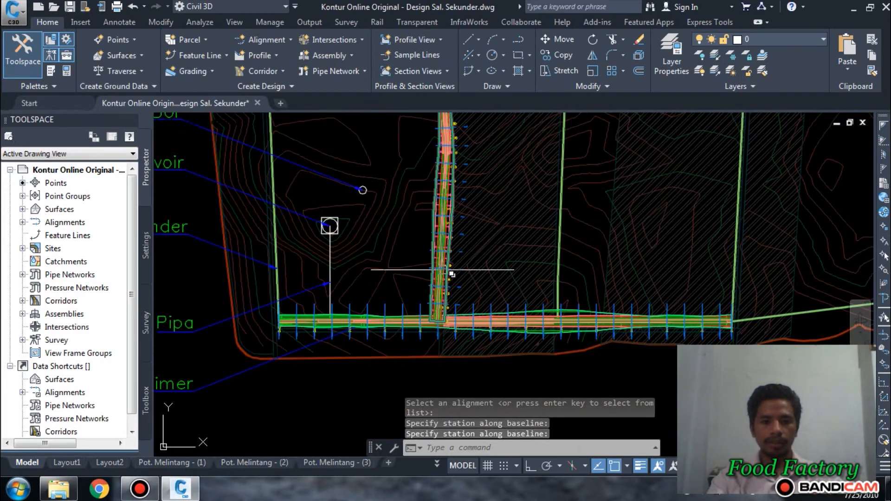
pyautogui.scroll(6, 441, 152)
pyautogui.moveTo(475, 139); pyautogui.dragTo(525, 344, button='middle')
pyautogui.scroll(-6, 529, 302)
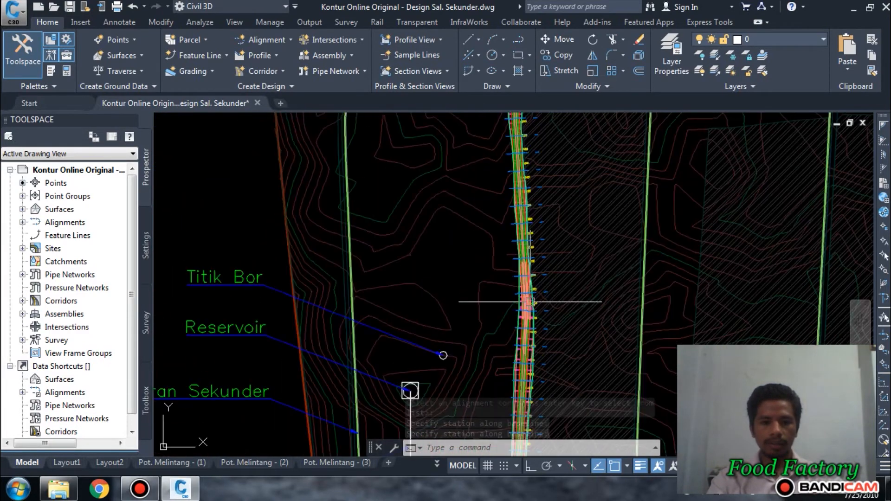
pyautogui.scroll(3, 529, 325)
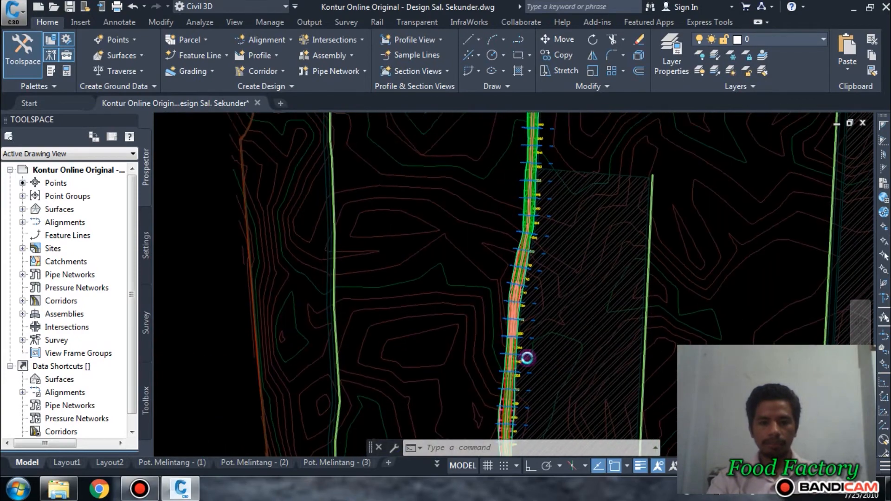
pyautogui.scroll(-3, 524, 273)
pyautogui.moveTo(528, 327); pyautogui.dragTo(493, 88, button='middle')
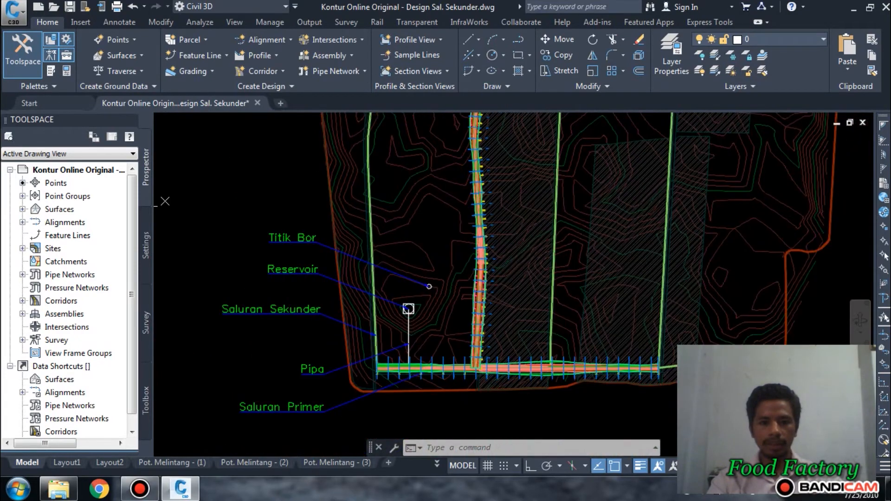
pyautogui.scroll(8, 464, 359)
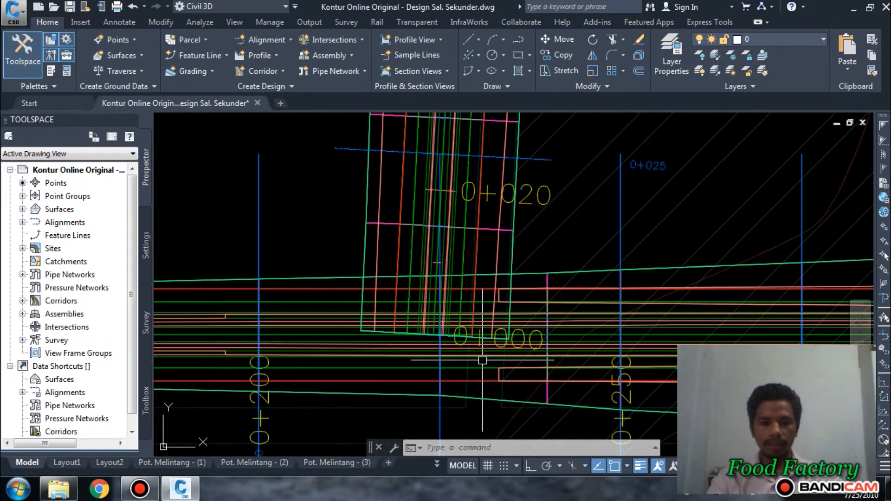
pyautogui.moveTo(390, 226); pyautogui.dragTo(352, 346, button='middle')
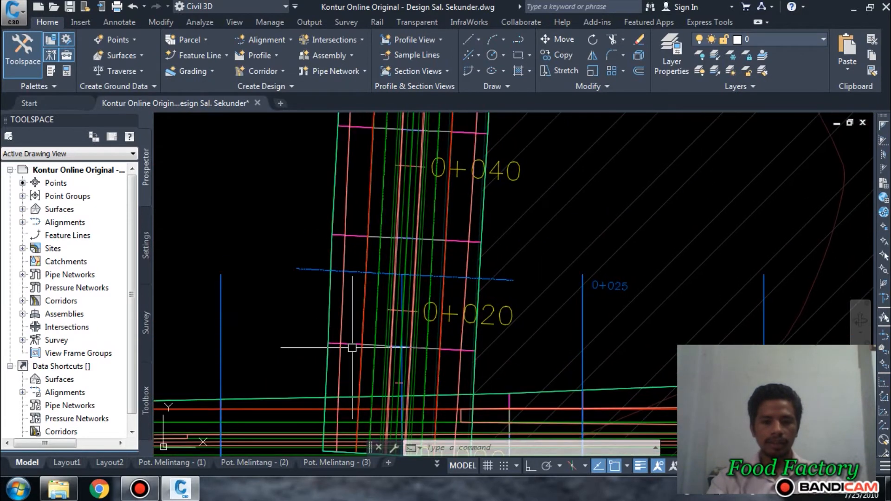
pyautogui.scroll(-4, 370, 297)
pyautogui.moveTo(379, 308); pyautogui.dragTo(391, 258, button='middle')
pyautogui.scroll(4, 354, 330)
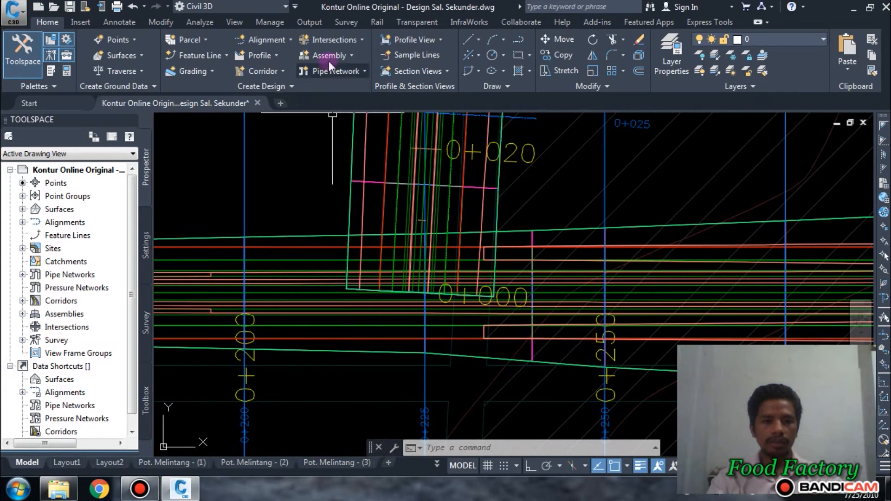
# Step: Add a single sample line at station 0+000.00 of the Sal. Sek alignment with 15 m left and right swath widths
pyautogui.click(404, 57)
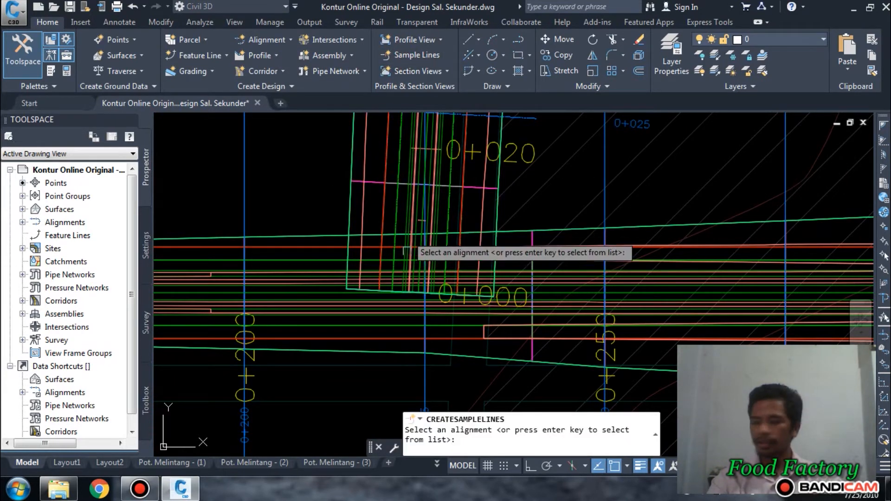
pyautogui.scroll(5, 399, 241)
pyautogui.scroll(3, 371, 207)
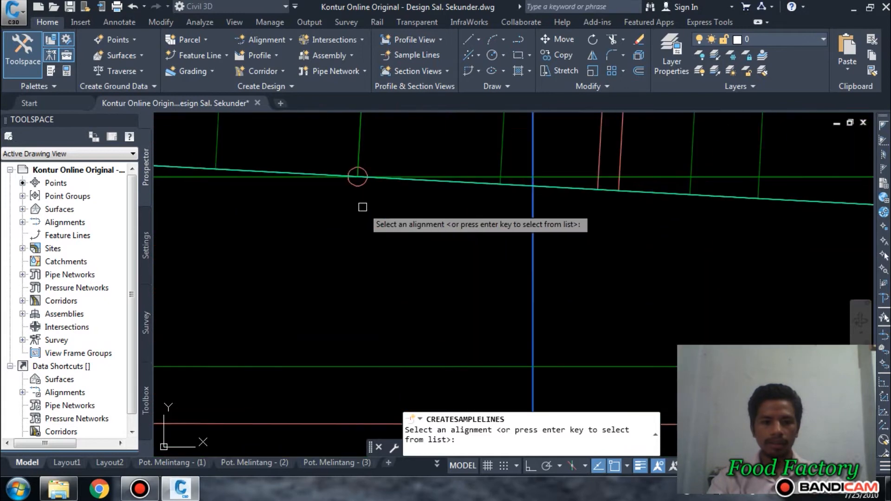
pyautogui.click(358, 176)
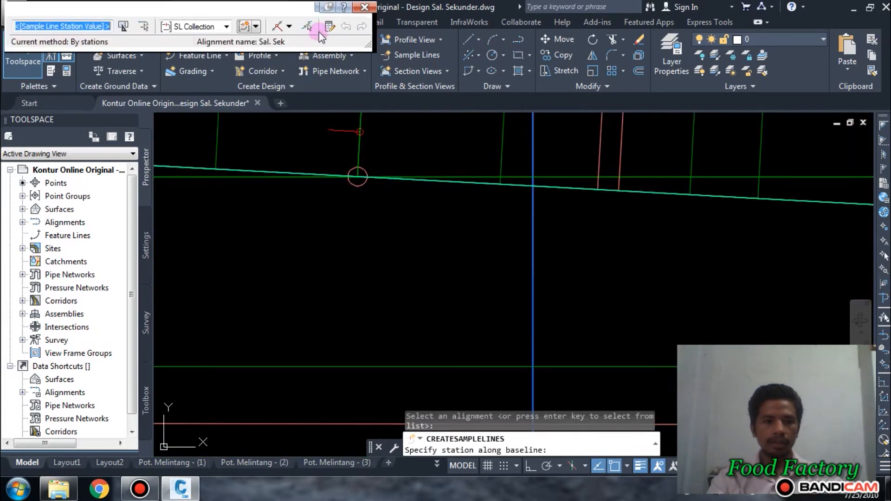
pyautogui.click(289, 26)
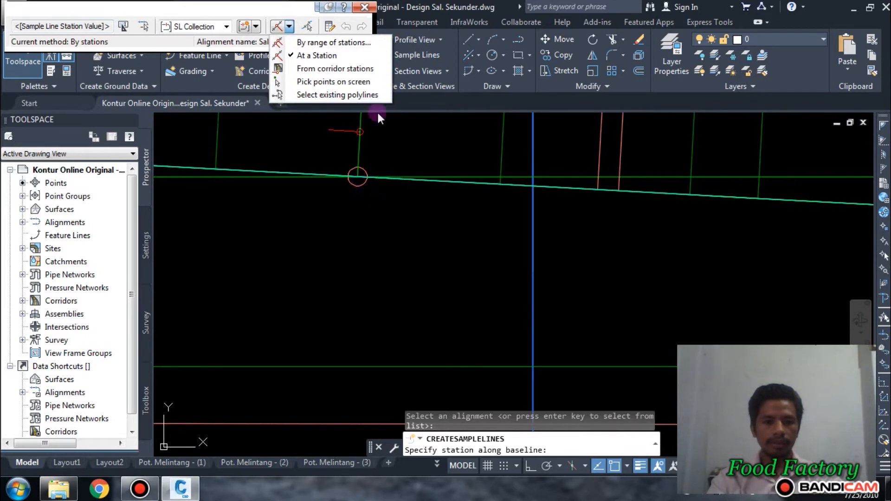
pyautogui.click(317, 55)
pyautogui.scroll(3, 356, 171)
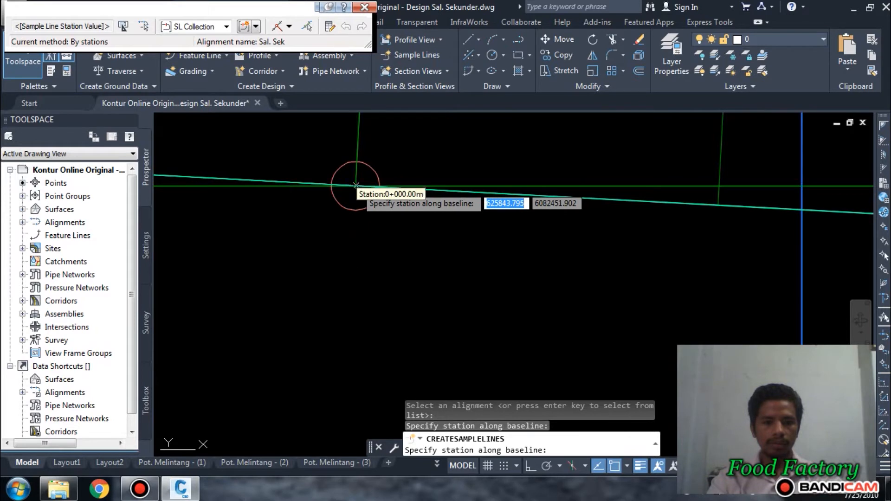
pyautogui.click(356, 186)
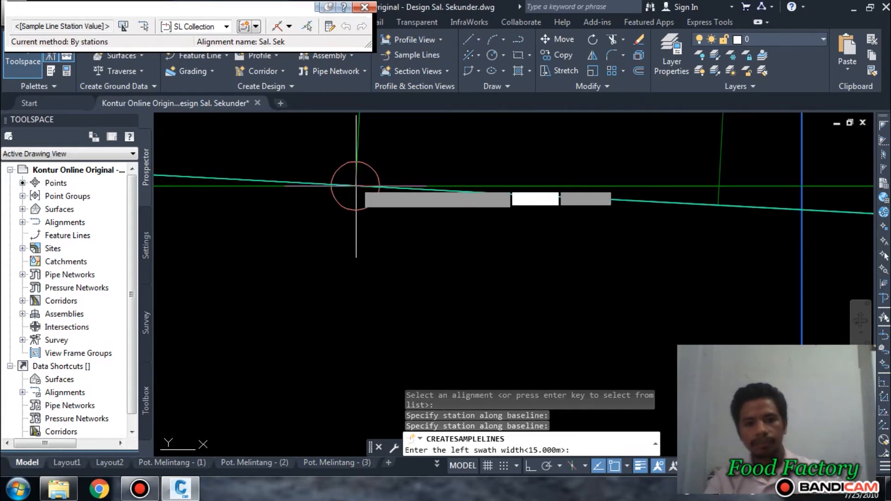
pyautogui.press('Return')
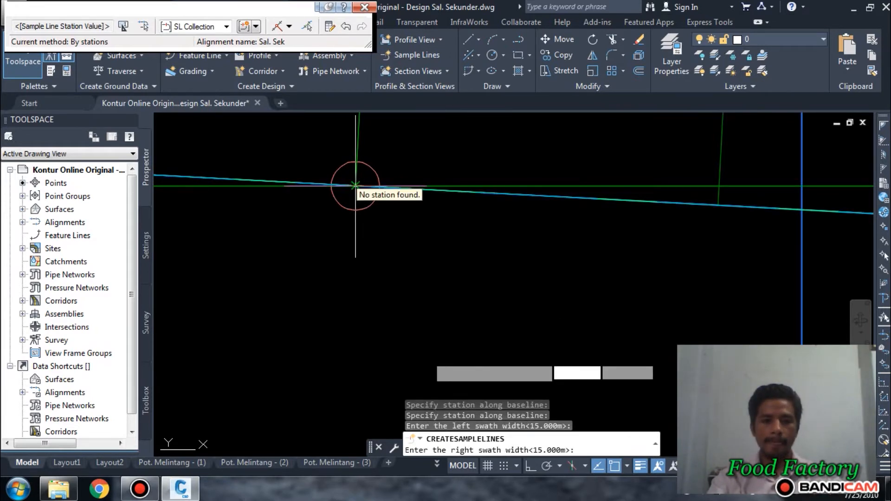
pyautogui.press('Return')
# Step: Add a sample line at the alignment's end station 1+080.92 with 15 m left and right swath widths, and end the command
pyautogui.scroll(-18, 431, 362)
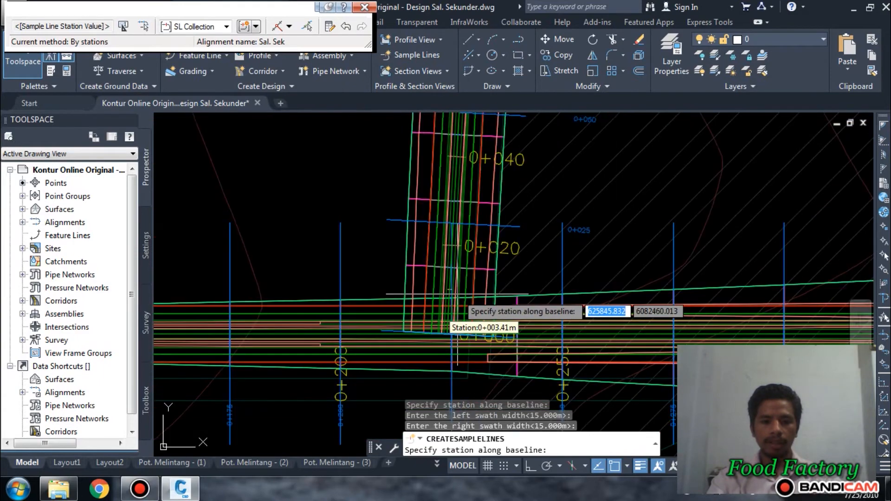
pyautogui.scroll(-10, 458, 294)
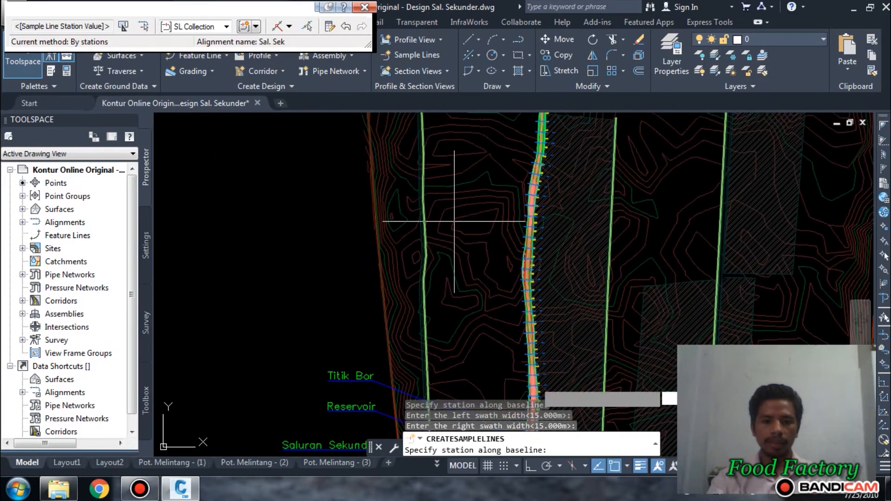
pyautogui.scroll(10, 576, 185)
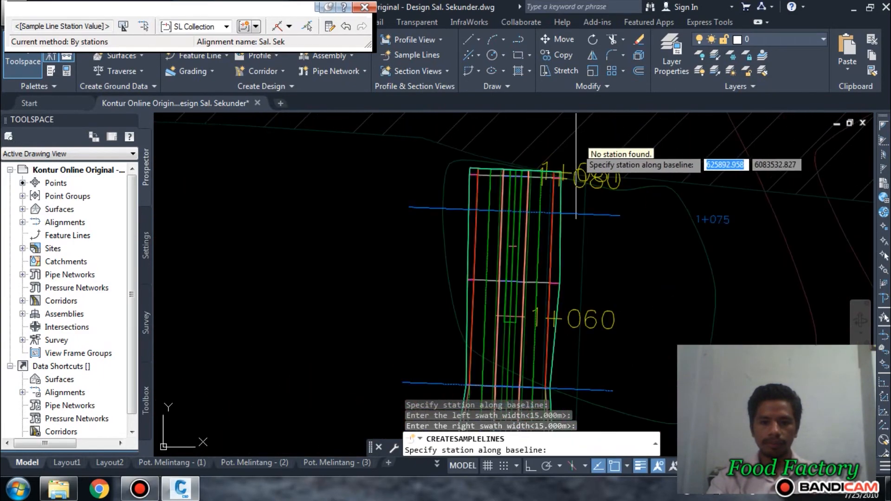
pyautogui.scroll(5, 576, 166)
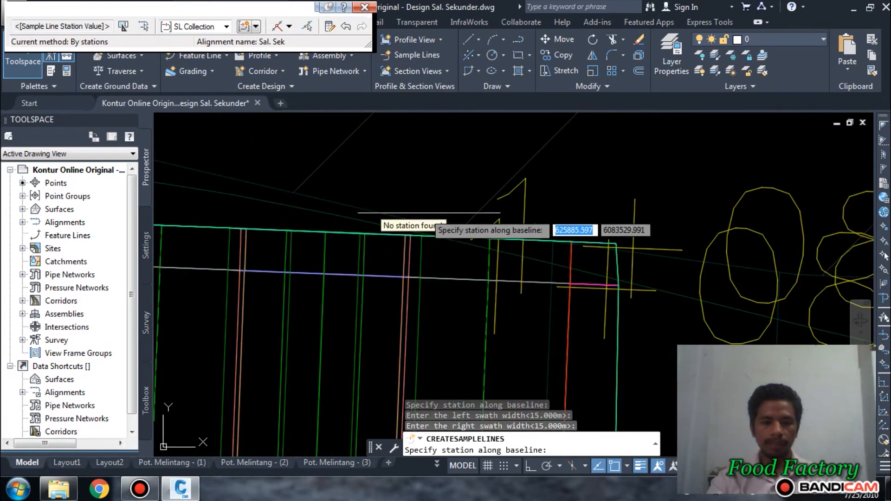
pyautogui.scroll(-4, 421, 239)
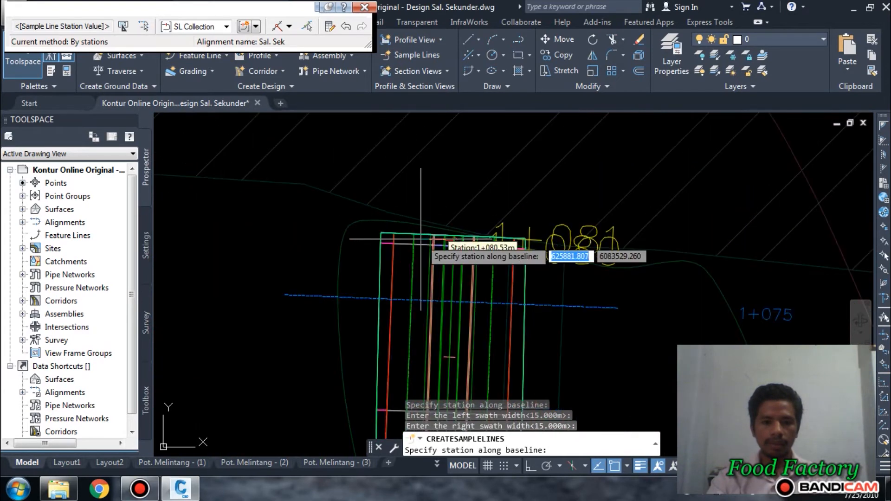
pyautogui.scroll(4, 421, 239)
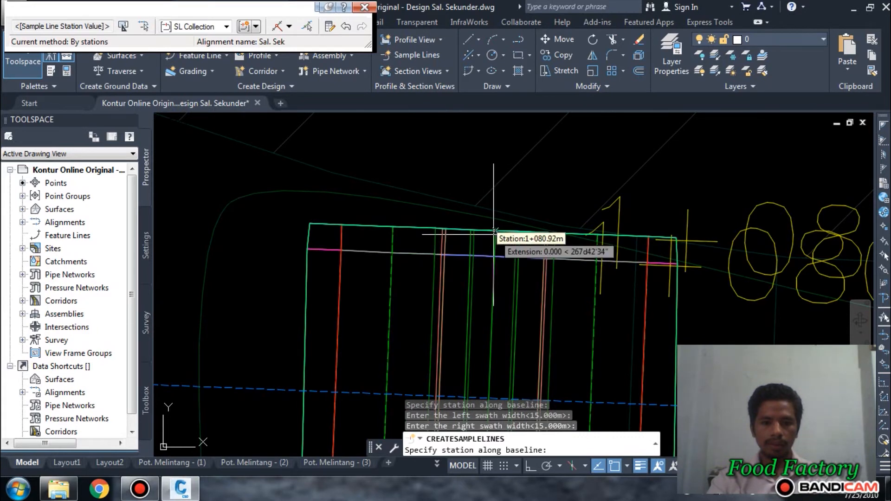
pyautogui.scroll(2, 499, 231)
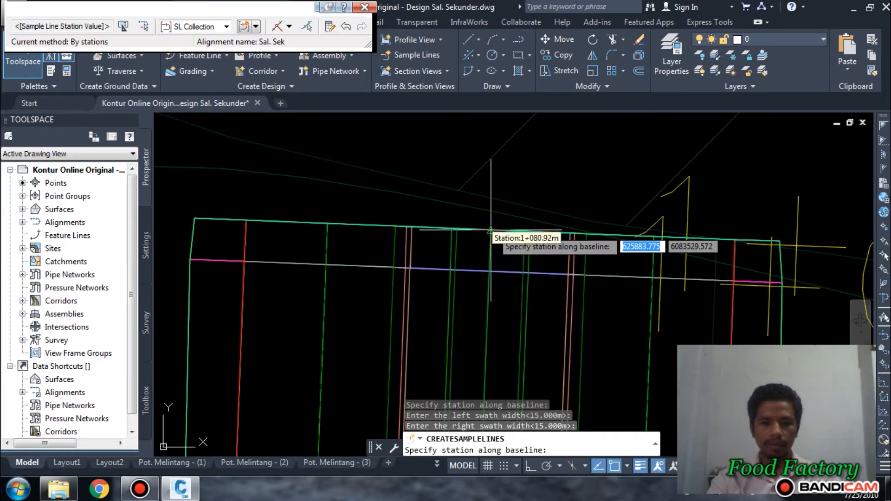
pyautogui.click(491, 230)
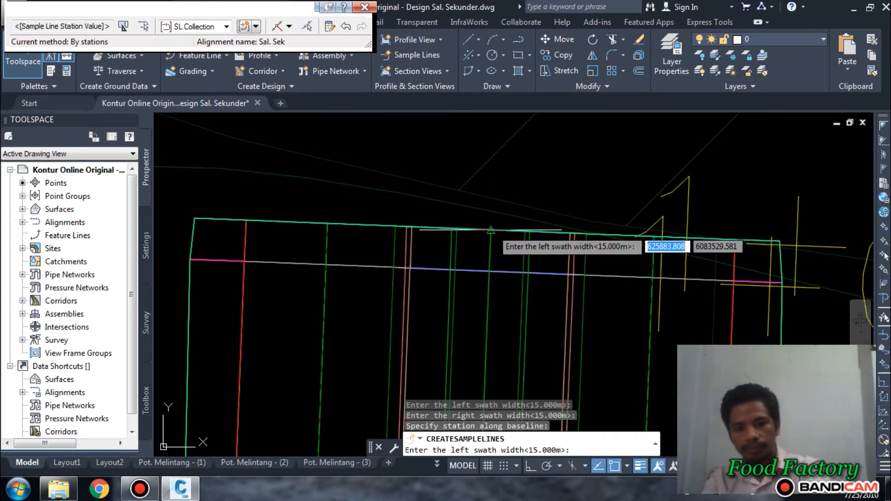
pyautogui.press('Return')
pyautogui.press('Return')
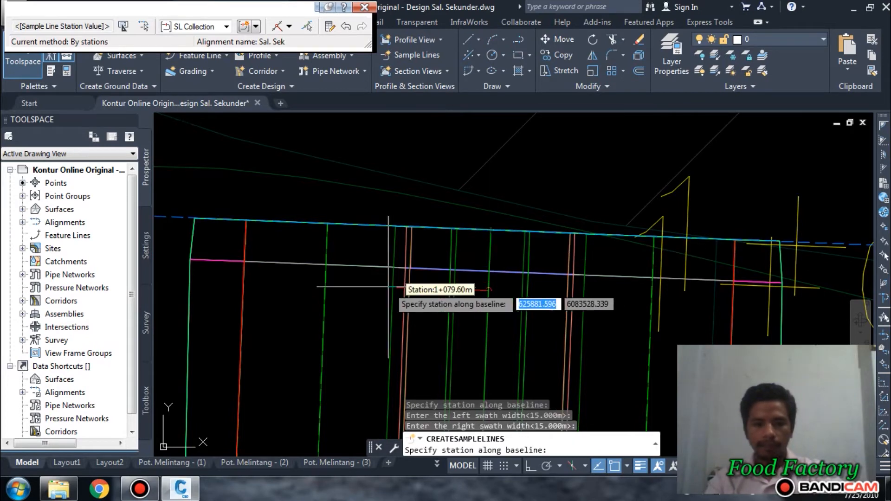
pyautogui.press('Escape')
pyautogui.scroll(-5, 398, 279)
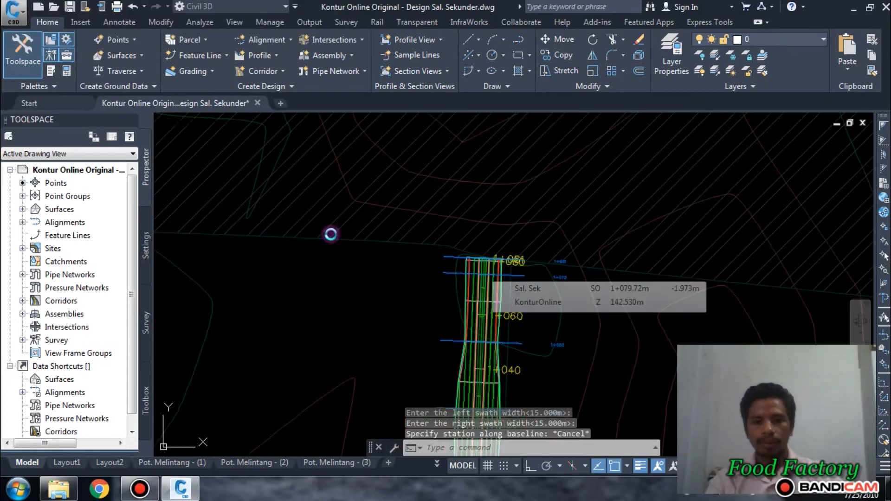
# Step: Start creating multiple section views for the Sal. Sek alignment using the SL Collection - 1 sample line group
pyautogui.scroll(-8, 331, 235)
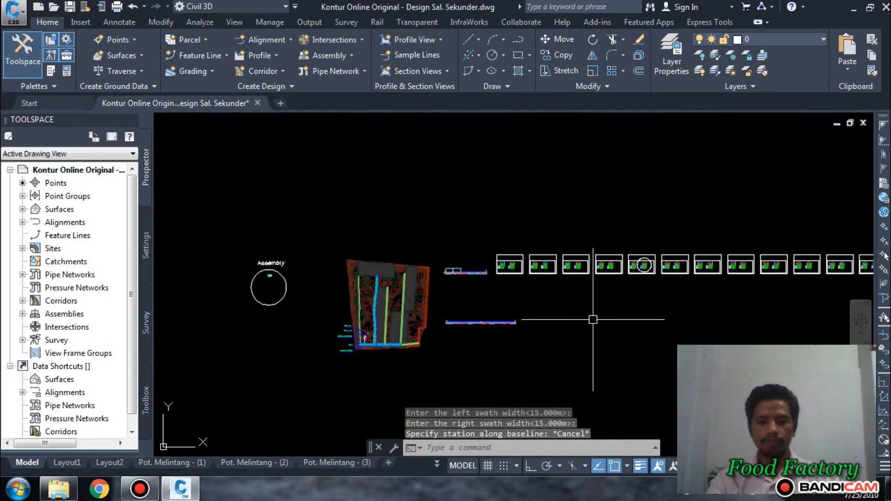
pyautogui.scroll(4, 599, 319)
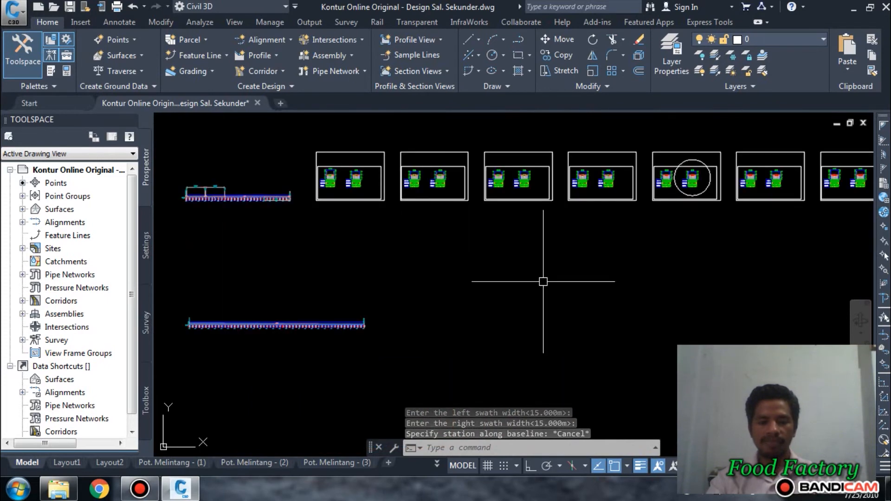
pyautogui.click(415, 74)
pyautogui.click(439, 90)
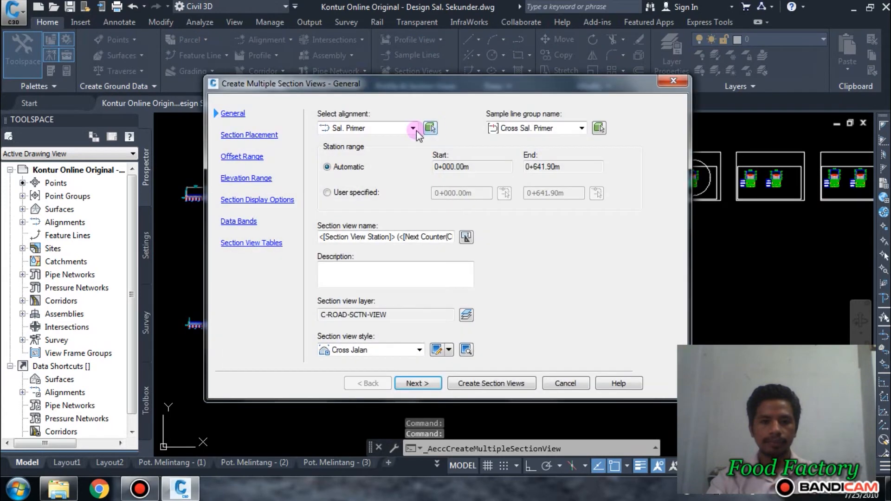
pyautogui.click(381, 128)
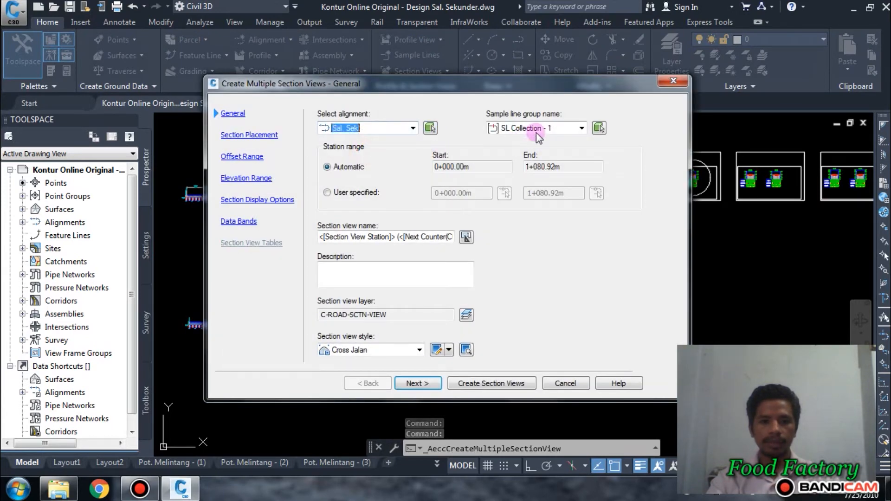
# Step: Name the section views Cross Sek
pyautogui.click(372, 237)
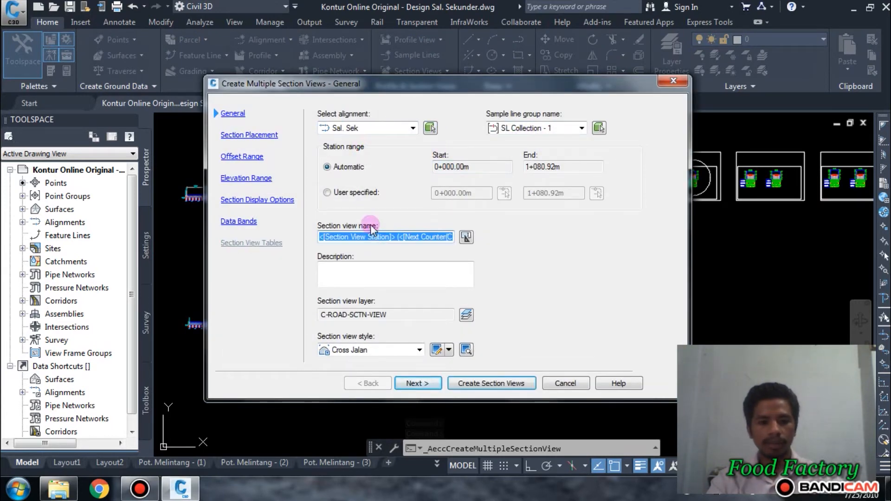
pyautogui.write('Cross Se')
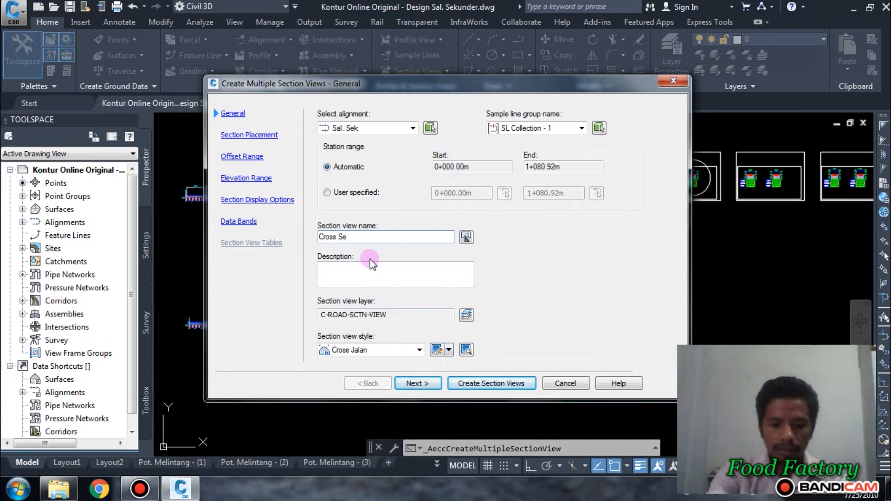
pyautogui.write('L')
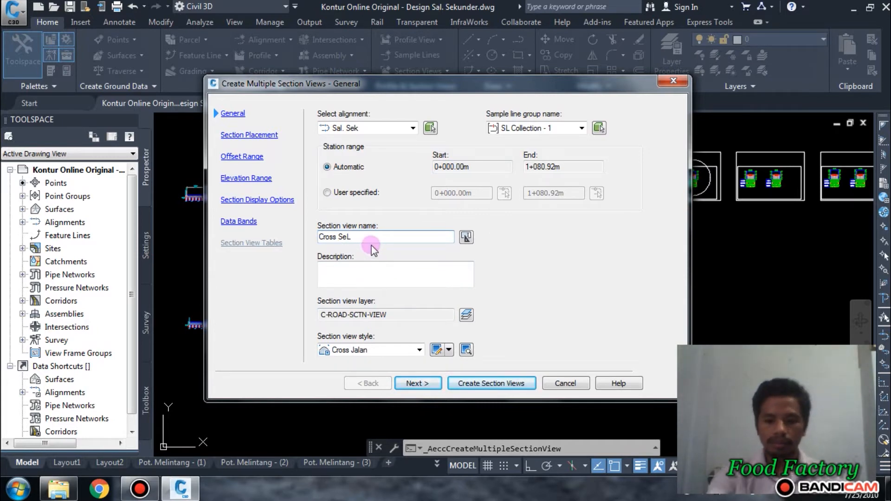
pyautogui.press('BackSpace')
pyautogui.write('k')
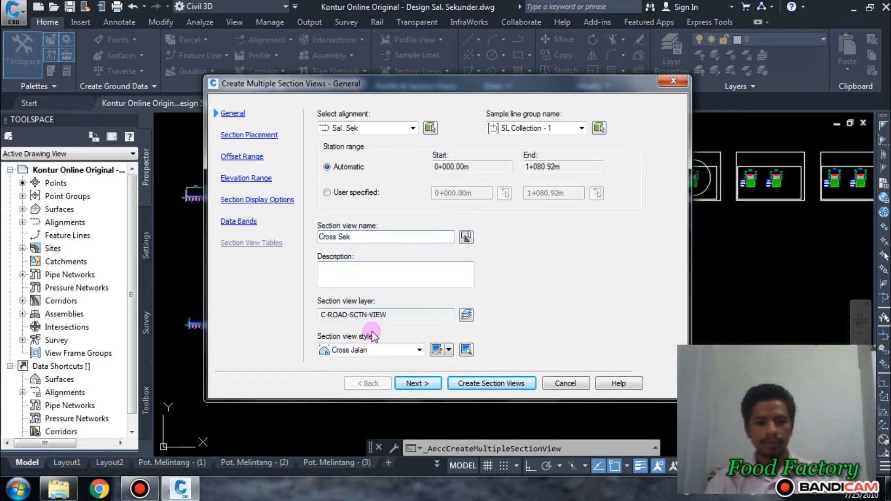
# Step: Create the section views with the preset production placement, display and band settings, placing them just beyond the end of the secondary channel's profile view
pyautogui.click(417, 384)
pyautogui.click(427, 384)
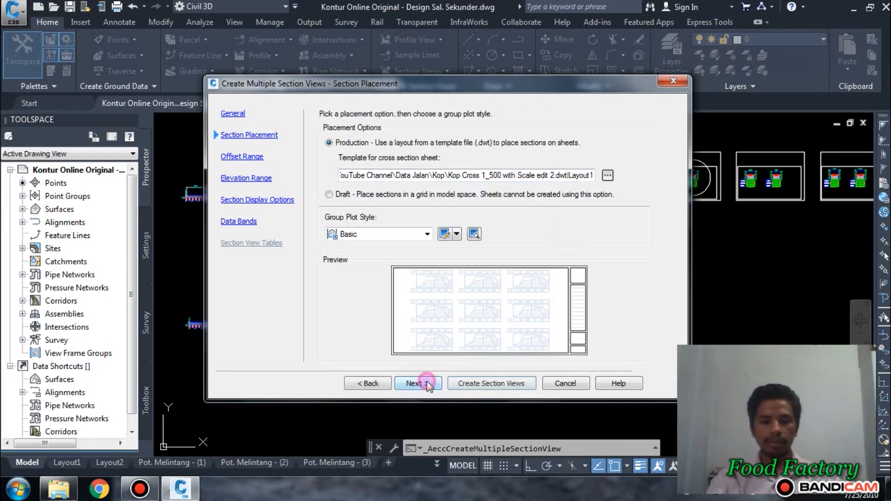
pyautogui.click(427, 384)
pyautogui.click(427, 383)
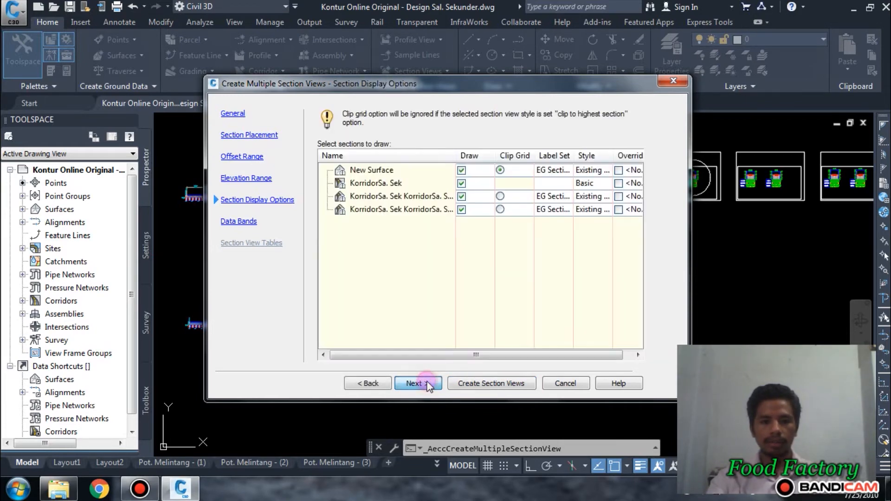
pyautogui.click(427, 384)
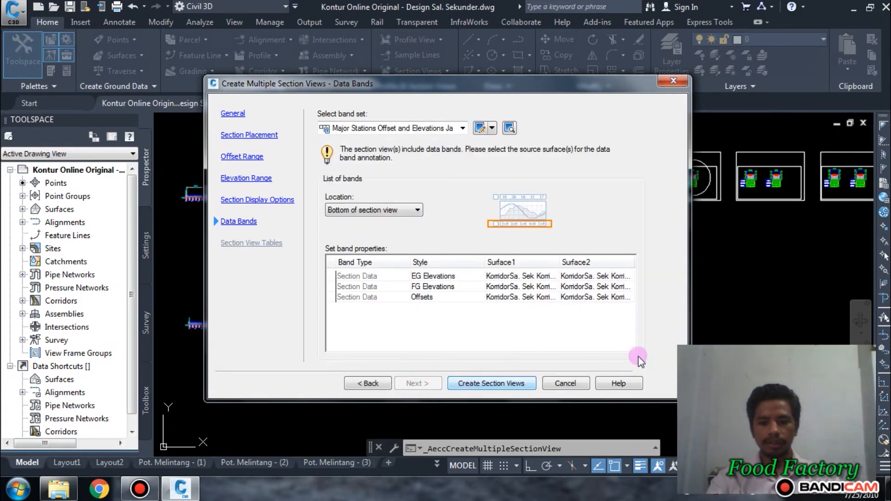
pyautogui.click(491, 383)
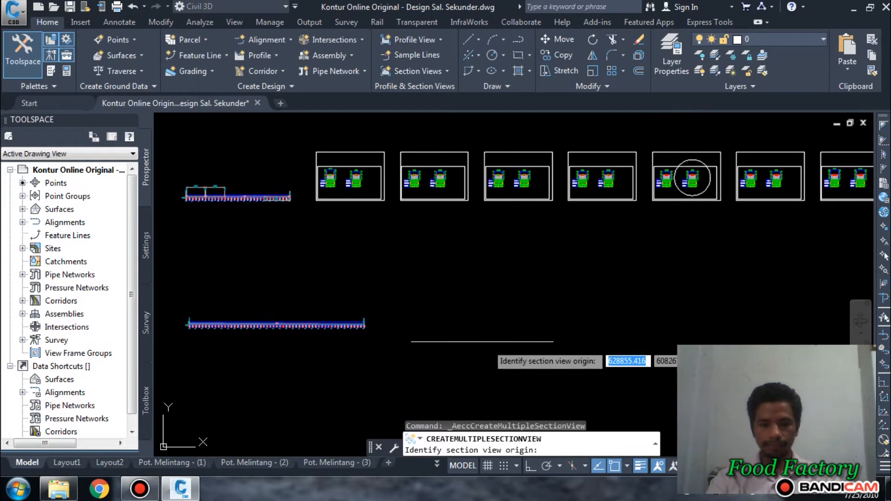
pyautogui.scroll(6, 348, 318)
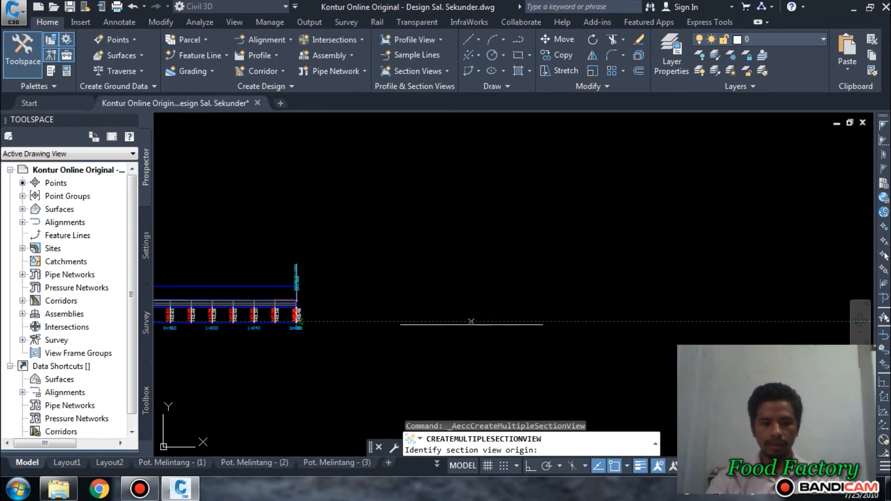
pyautogui.click(508, 323)
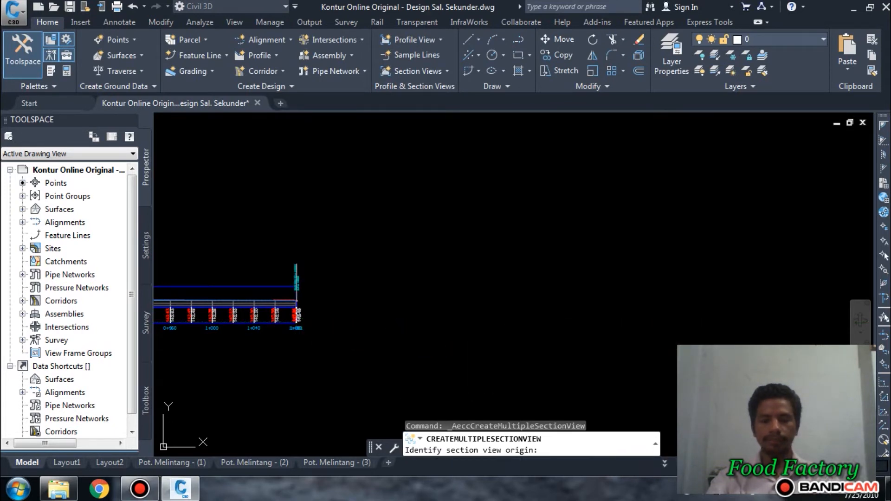
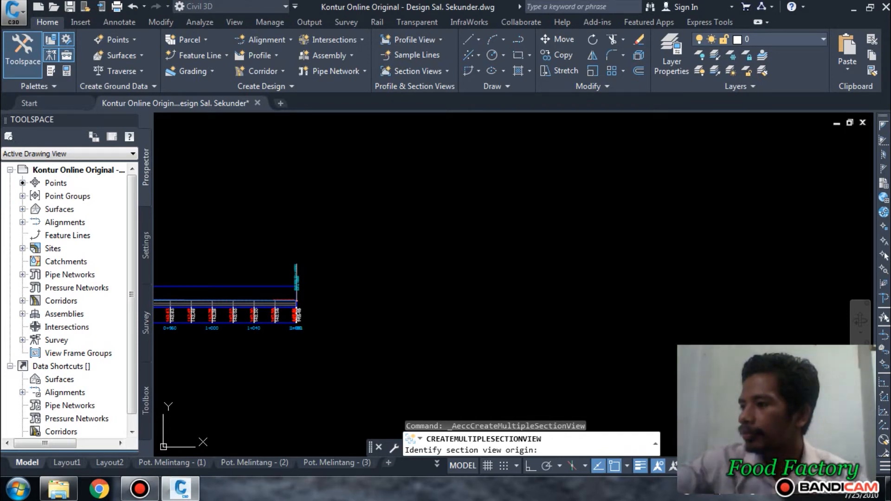
pyautogui.click(508, 324)
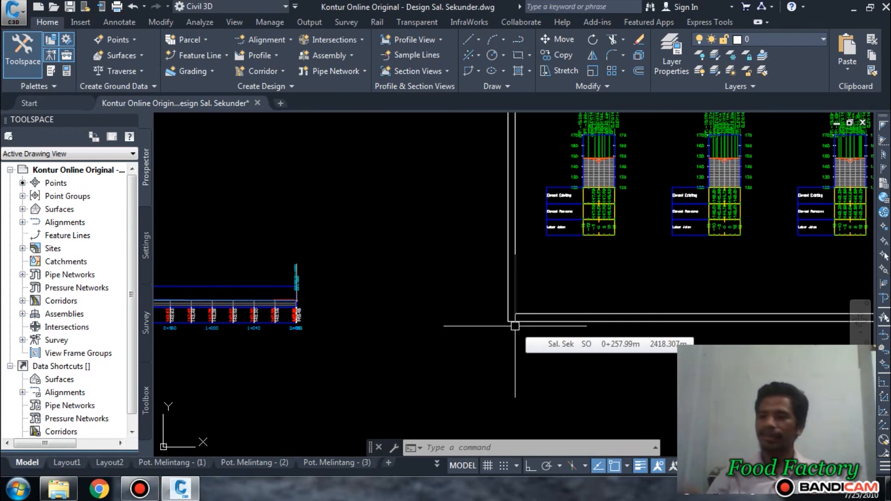
# Step: Delete all section grade break label groups from the new section views by selecting similar objects
pyautogui.scroll(-6, 474, 301)
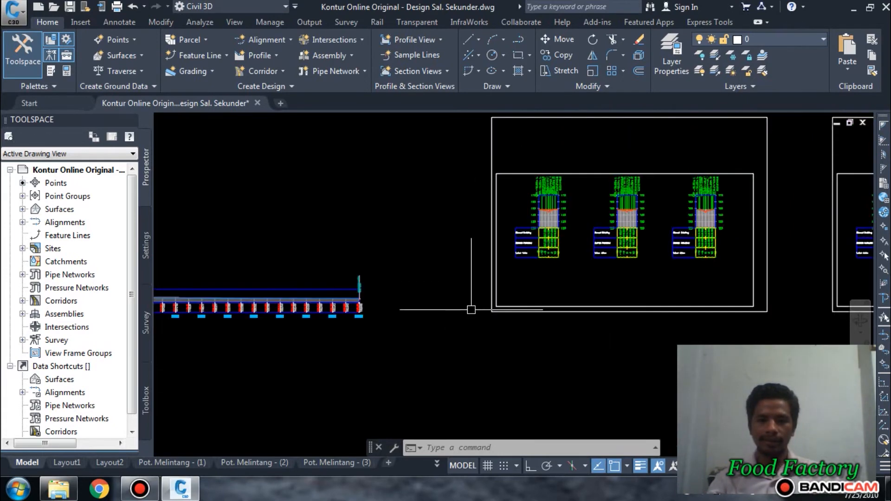
pyautogui.scroll(10, 517, 304)
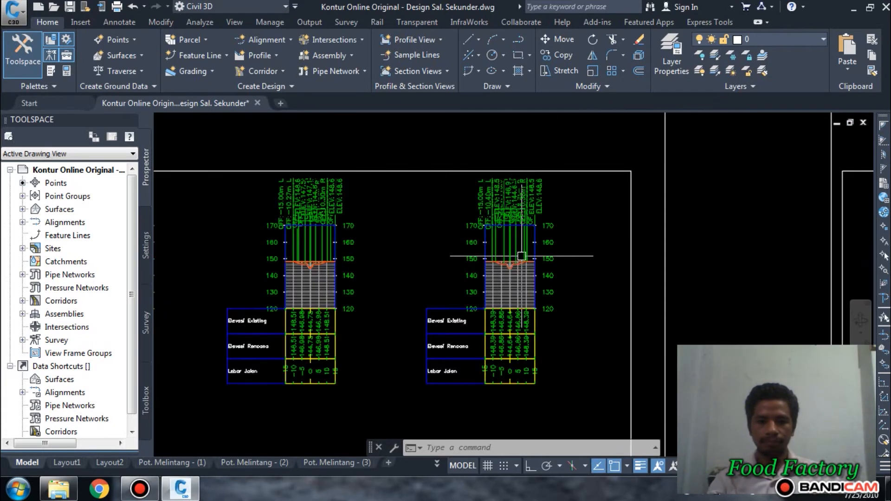
pyautogui.scroll(-3, 581, 235)
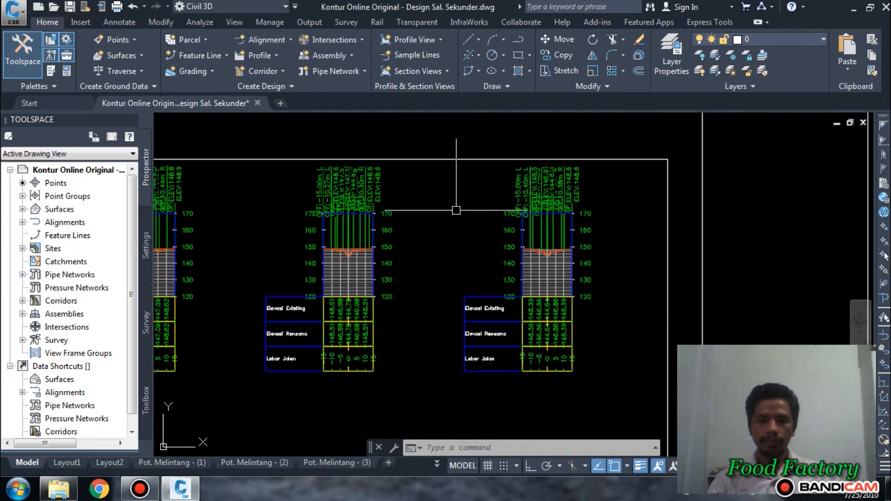
pyautogui.click(366, 169)
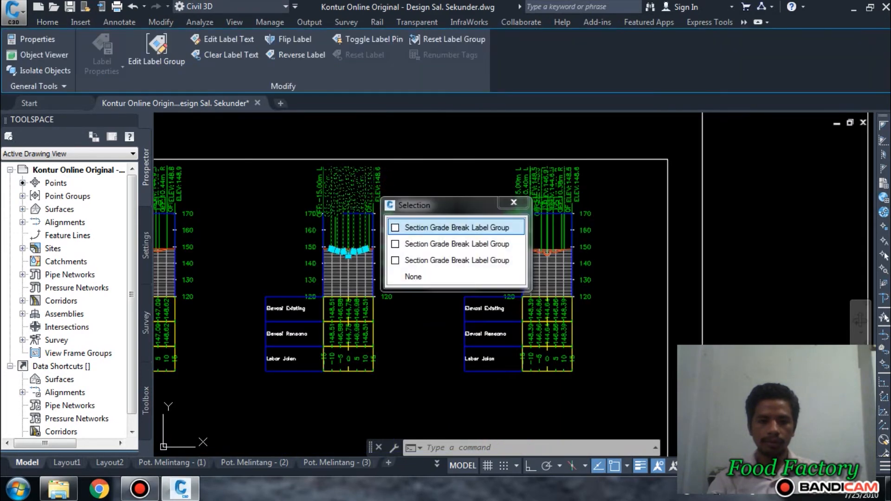
pyautogui.click(464, 228)
pyautogui.rightClick(404, 190)
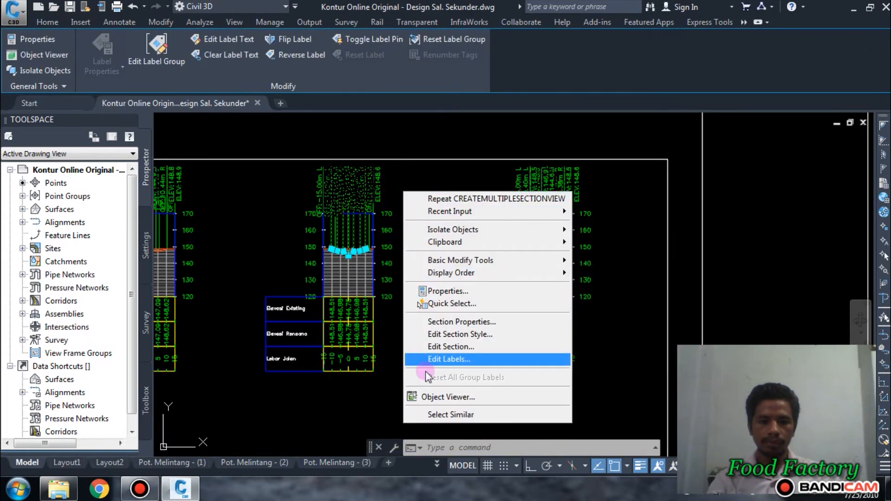
pyautogui.click(452, 414)
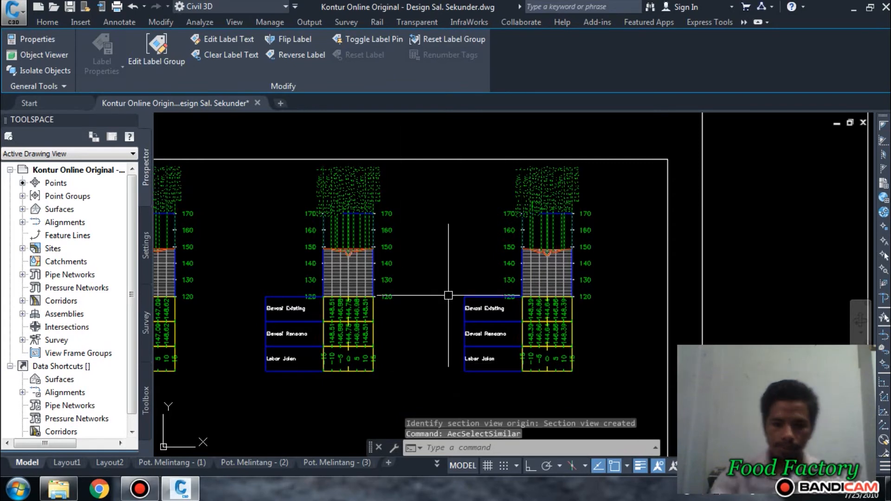
pyautogui.press('Delete')
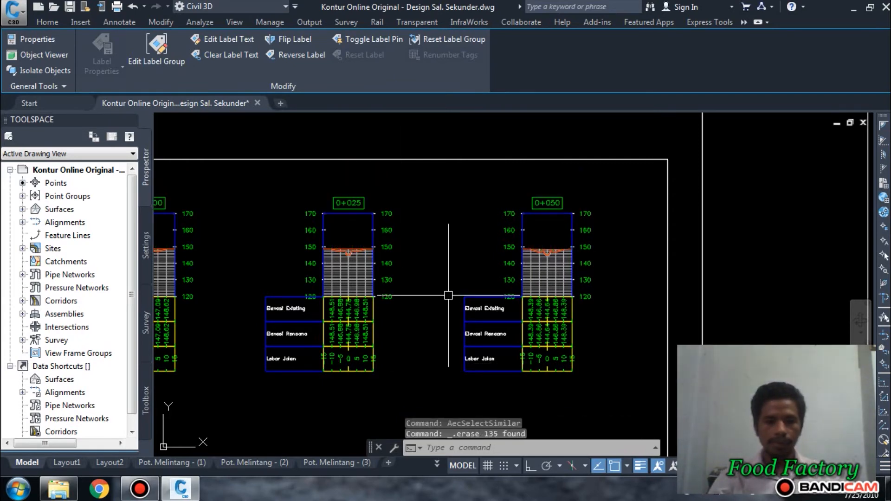
# Step: Examine the cleaned-up section views on their sheets, especially those at stations 0+000, 0+025 and 0+050
pyautogui.scroll(3, 399, 241)
pyautogui.scroll(-7, 459, 247)
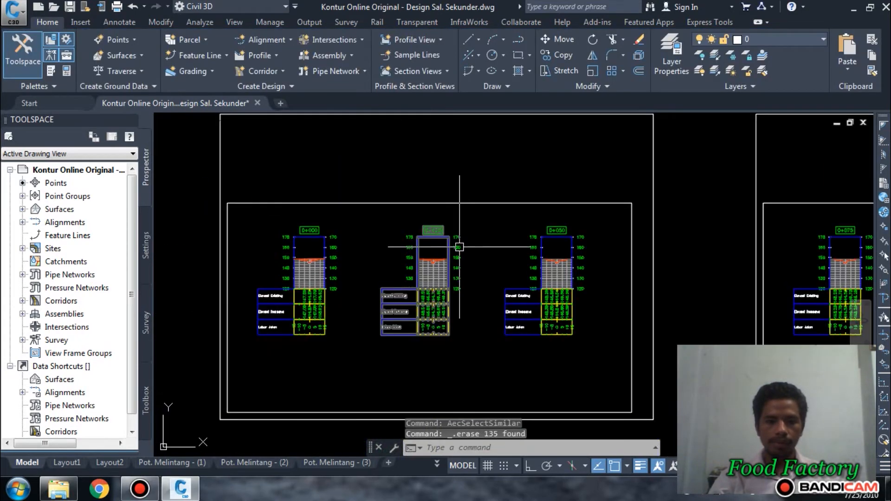
pyautogui.scroll(-4, 459, 247)
pyautogui.scroll(4, 431, 252)
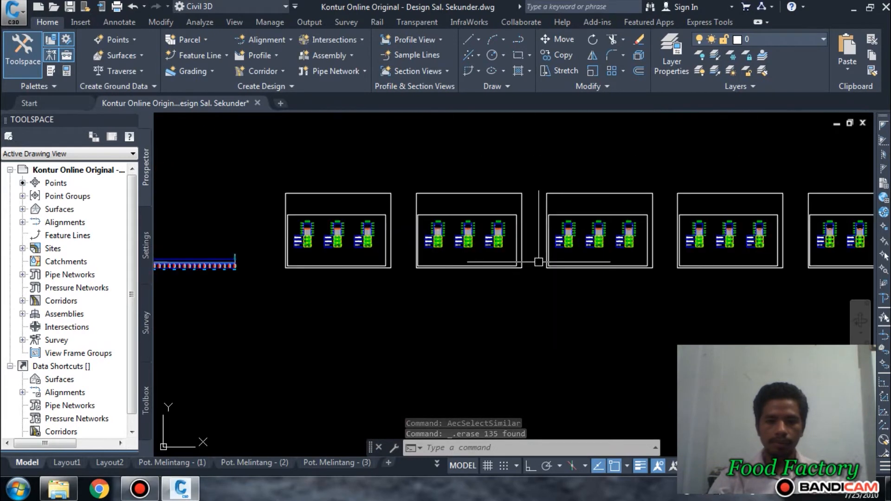
pyautogui.scroll(5, 430, 234)
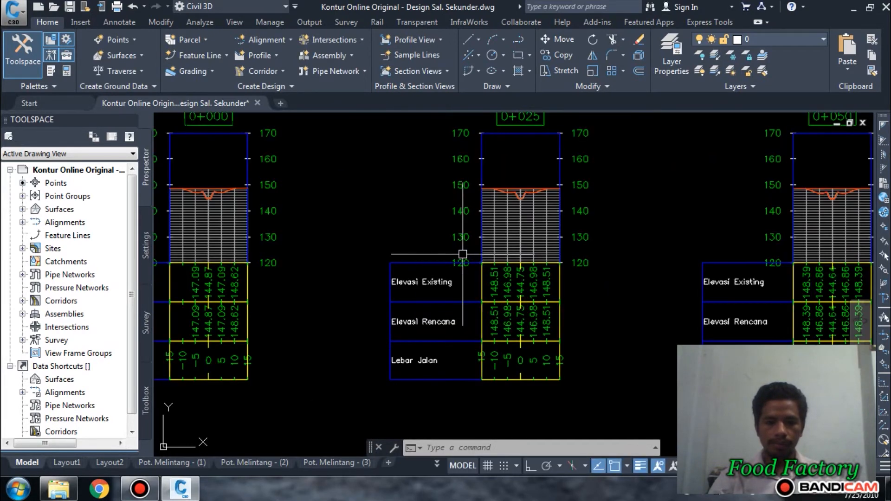
pyautogui.scroll(-2, 483, 255)
pyautogui.scroll(4, 483, 254)
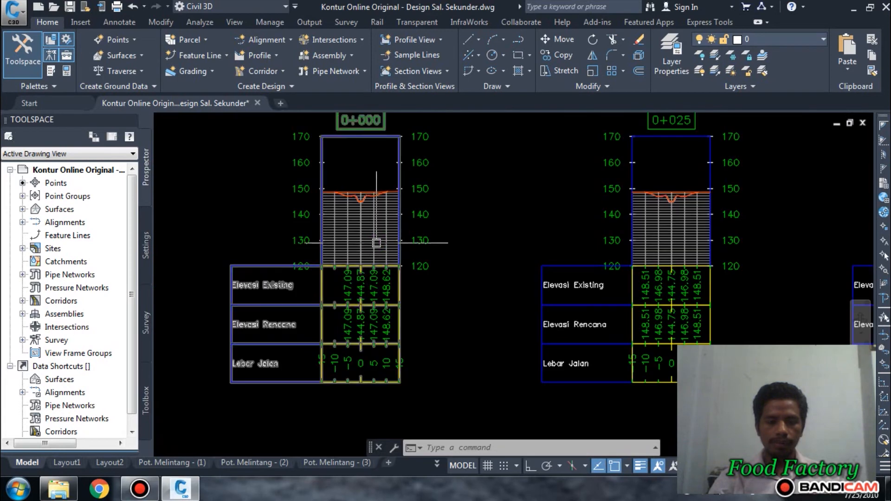
pyautogui.scroll(-4, 477, 249)
pyautogui.scroll(-1, 477, 249)
pyautogui.scroll(1, 453, 260)
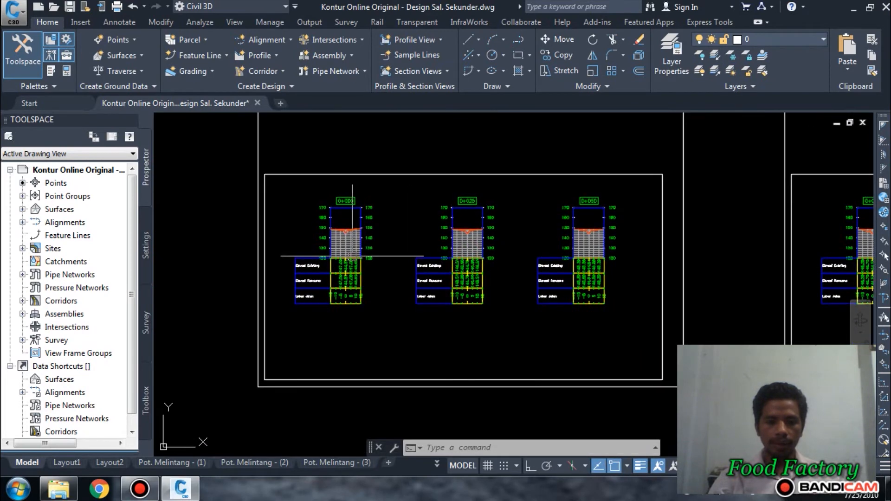
pyautogui.scroll(3, 323, 247)
pyautogui.scroll(2, 323, 247)
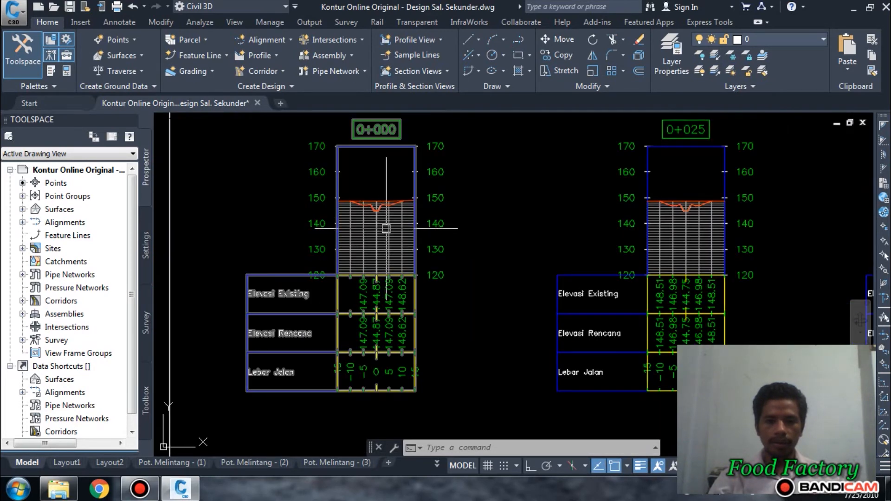
# Step: Start Compute Materials from the 0+000 section view for the Sal. Sek alignment's SL Collection - 1 sample line group
pyautogui.click(386, 228)
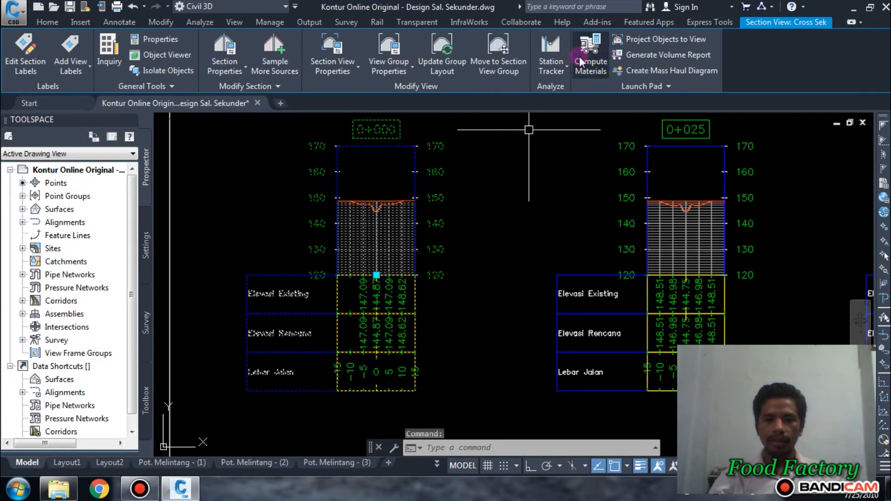
pyautogui.click(580, 59)
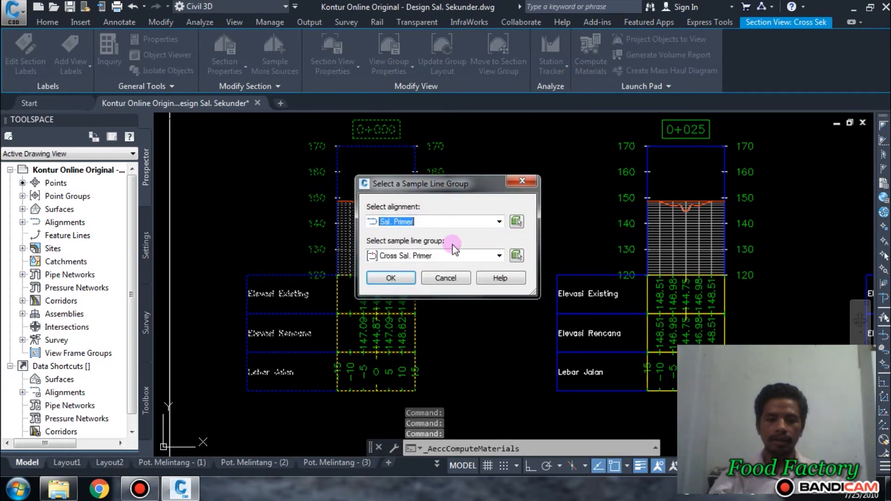
pyautogui.click(399, 222)
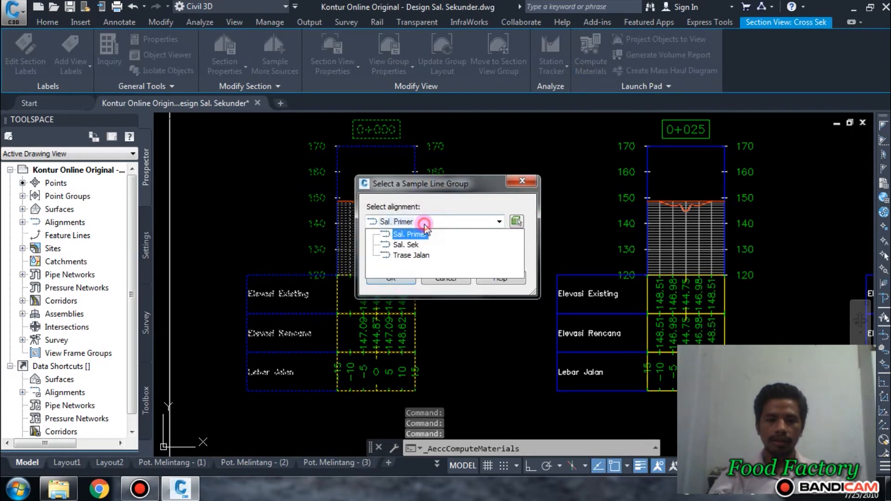
pyautogui.click(404, 237)
pyautogui.click(402, 280)
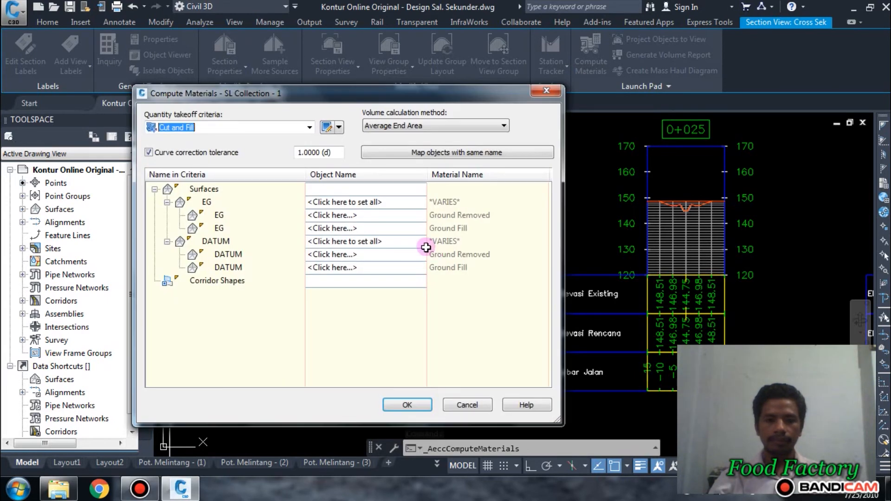
# Step: Compute cut and fill materials with New Surface as EG and KorridorSa. Sek - (8) as DATUM, then clear the selection
pyautogui.click(365, 202)
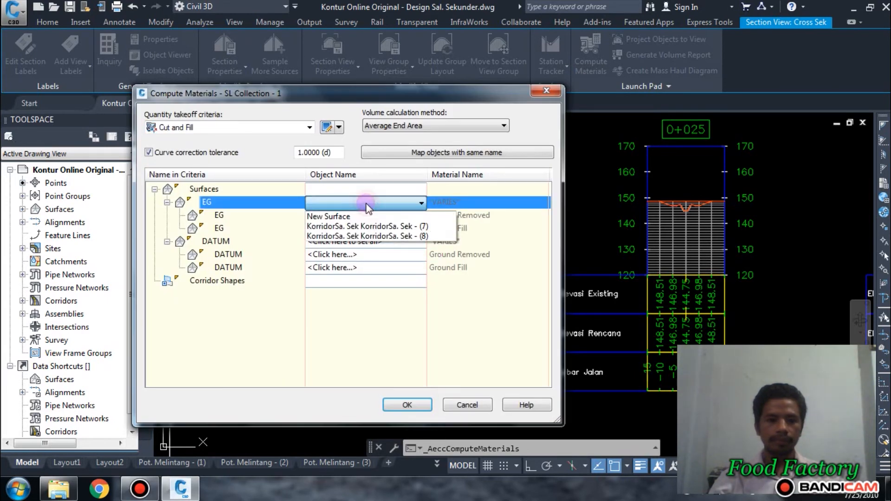
pyautogui.click(364, 218)
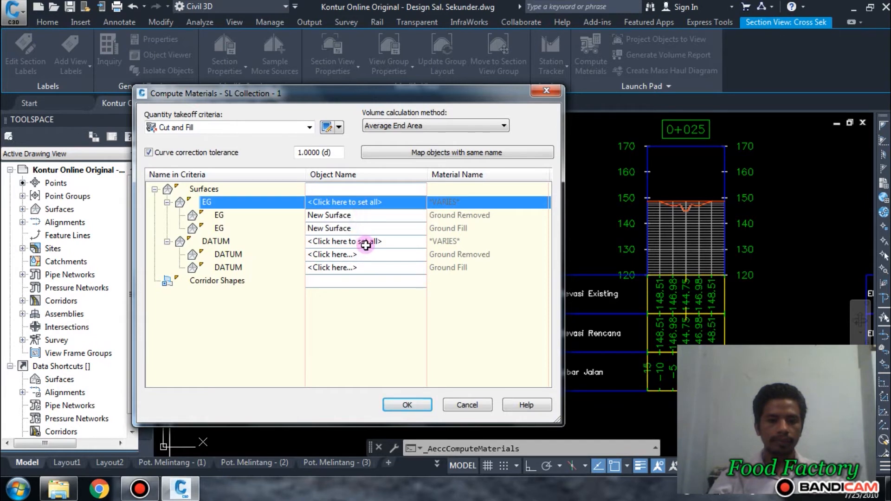
pyautogui.click(366, 241)
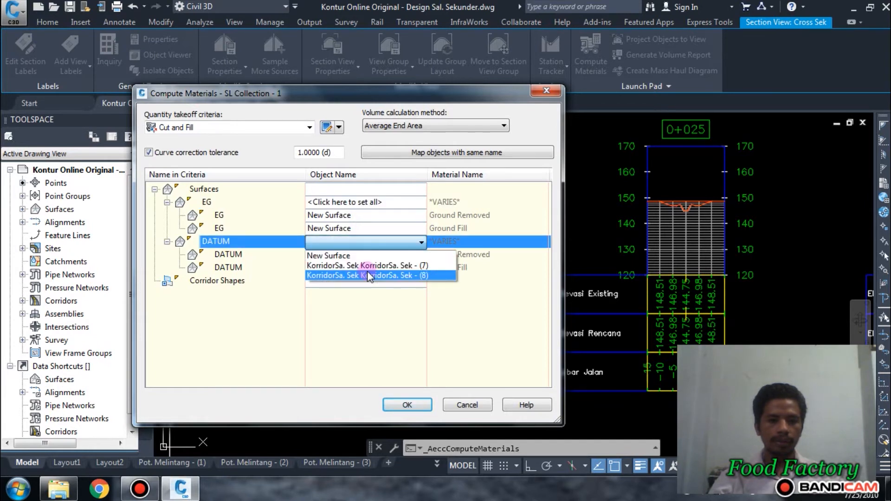
pyautogui.click(368, 275)
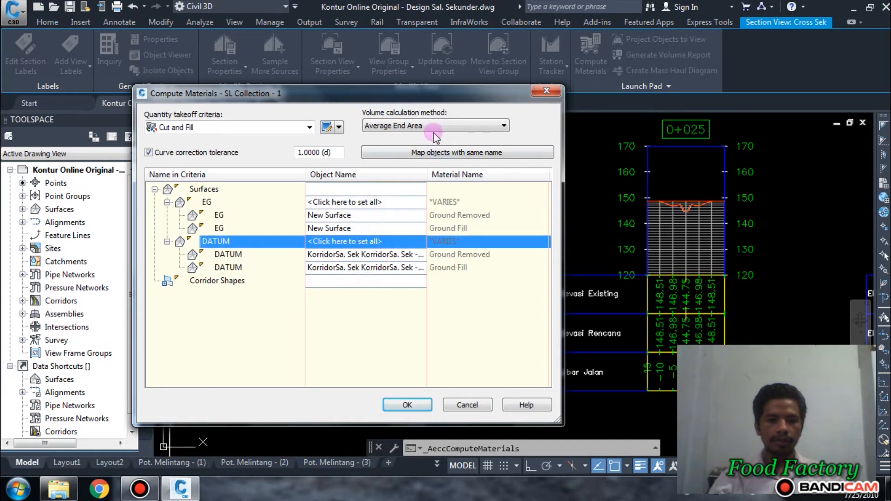
pyautogui.click(405, 404)
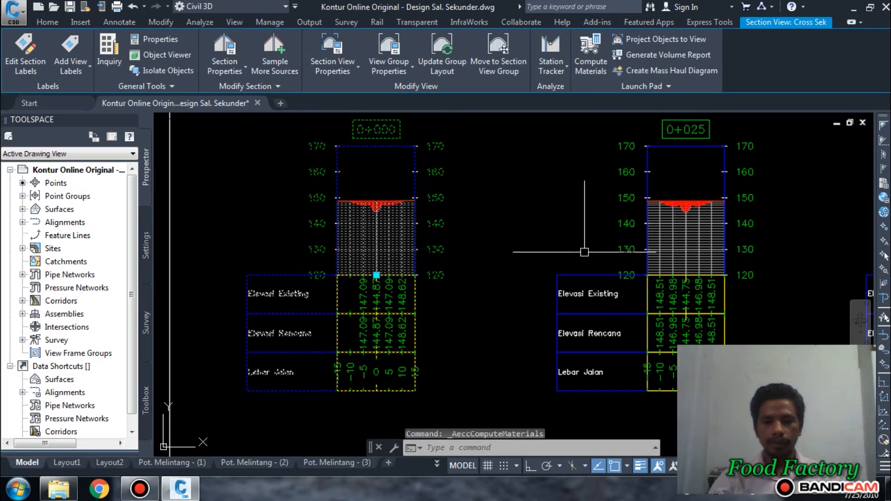
pyautogui.press('Escape')
# Step: Examine the cut hatching and the channel lining in the 0+000 section view
pyautogui.scroll(4, 364, 200)
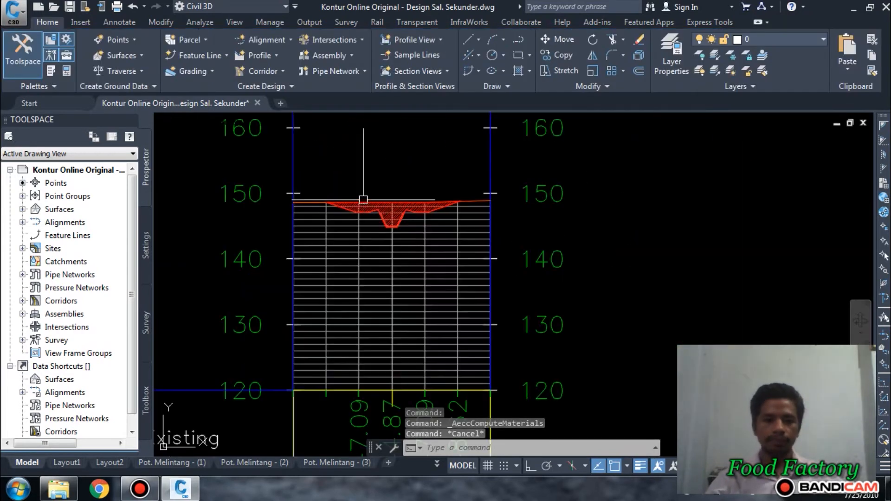
pyautogui.scroll(3, 357, 214)
pyautogui.scroll(-5, 354, 218)
pyautogui.scroll(6, 351, 247)
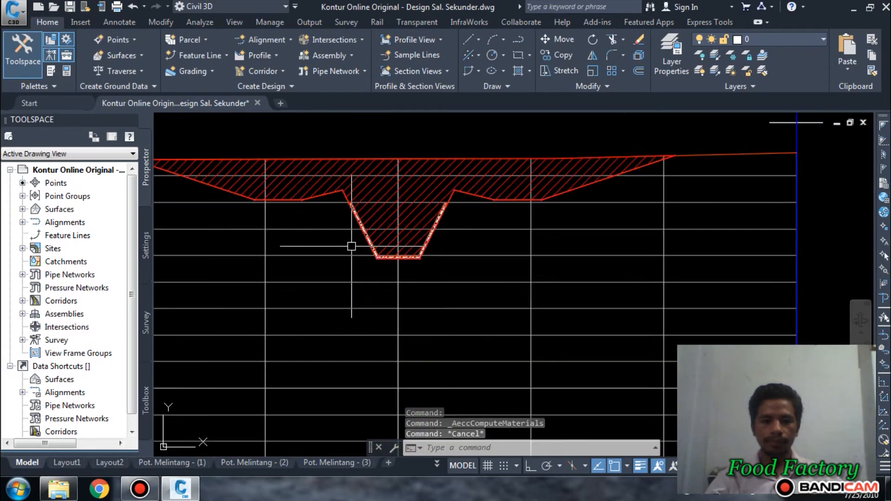
pyautogui.scroll(2, 367, 241)
pyautogui.scroll(-8, 464, 250)
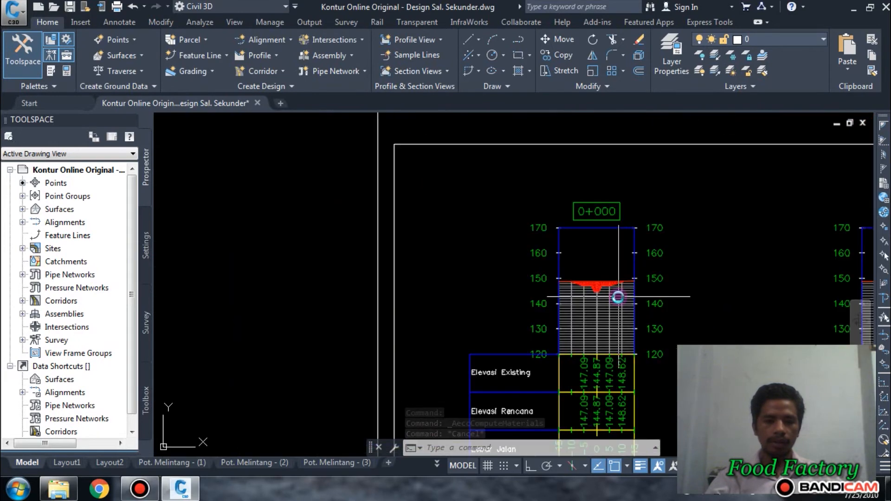
# Step: Set the lining depth of the Channel subassembly in the Sal. Sekunder assembly to 0.4 m
pyautogui.scroll(-10, 618, 297)
pyautogui.moveTo(266, 305); pyautogui.dragTo(691, 300, button='middle')
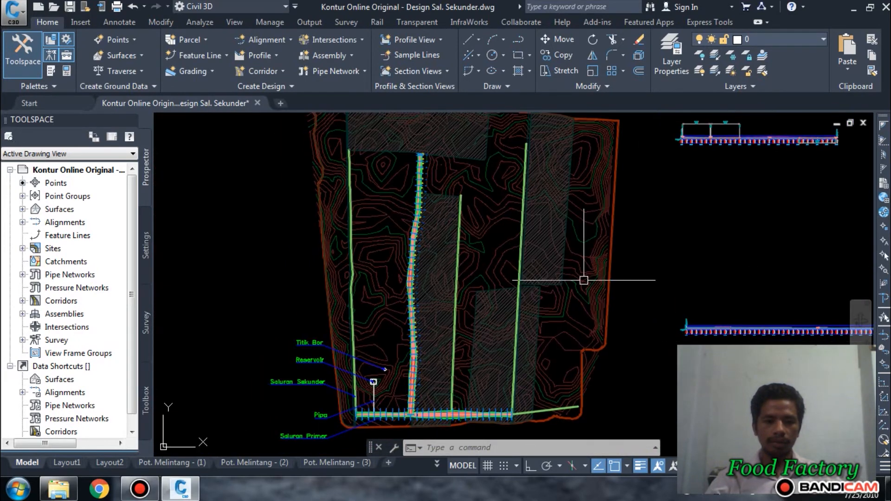
pyautogui.scroll(-4, 584, 280)
pyautogui.scroll(8, 225, 188)
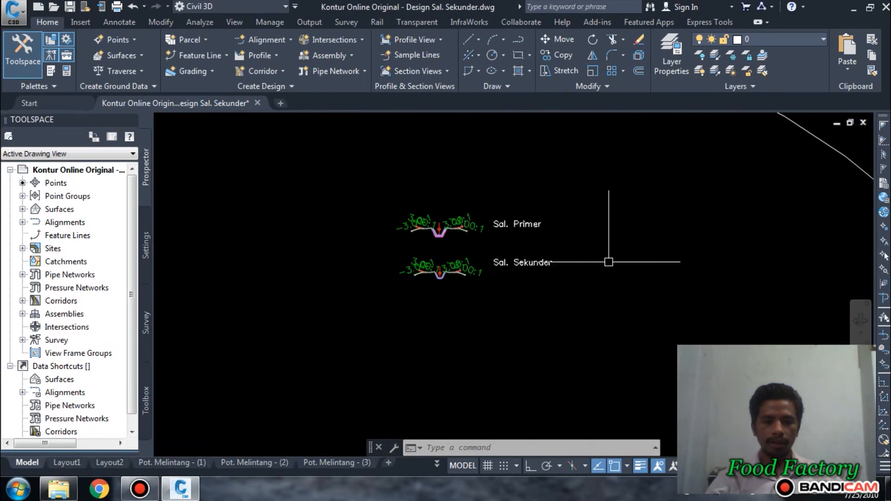
pyautogui.scroll(10, 445, 274)
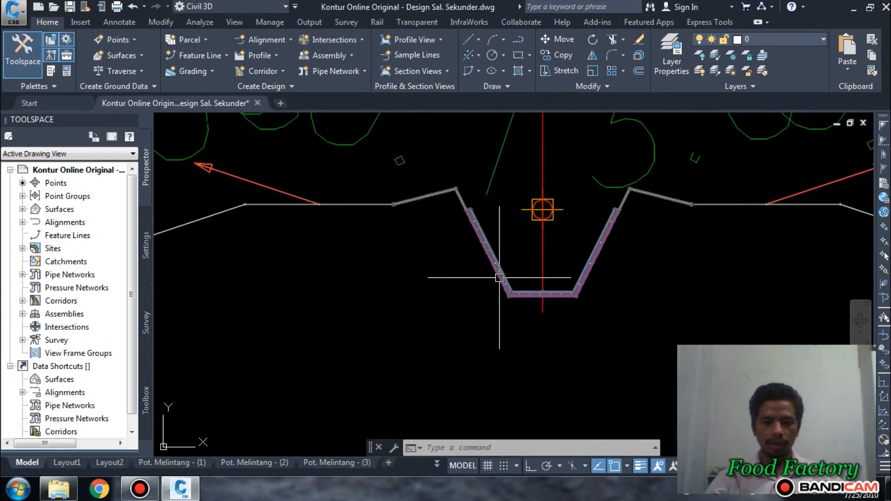
pyautogui.click(499, 277)
pyautogui.rightClick(535, 287)
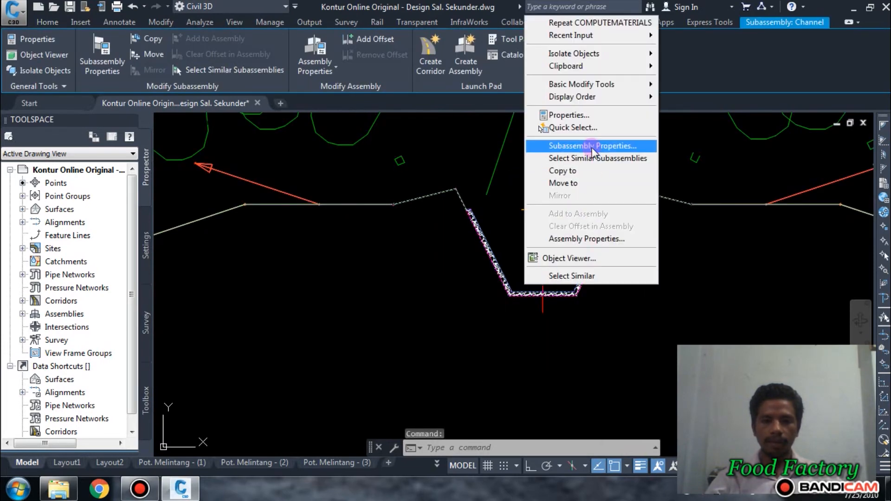
pyautogui.click(568, 114)
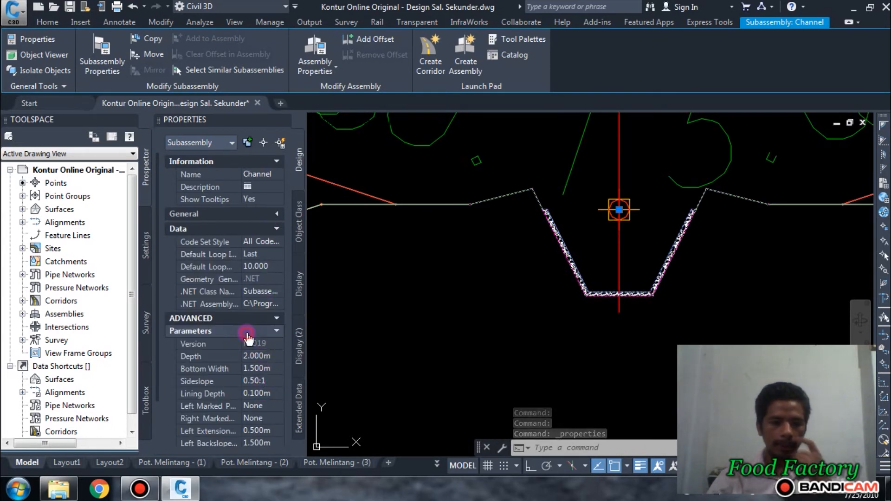
pyautogui.scroll(-3, 247, 337)
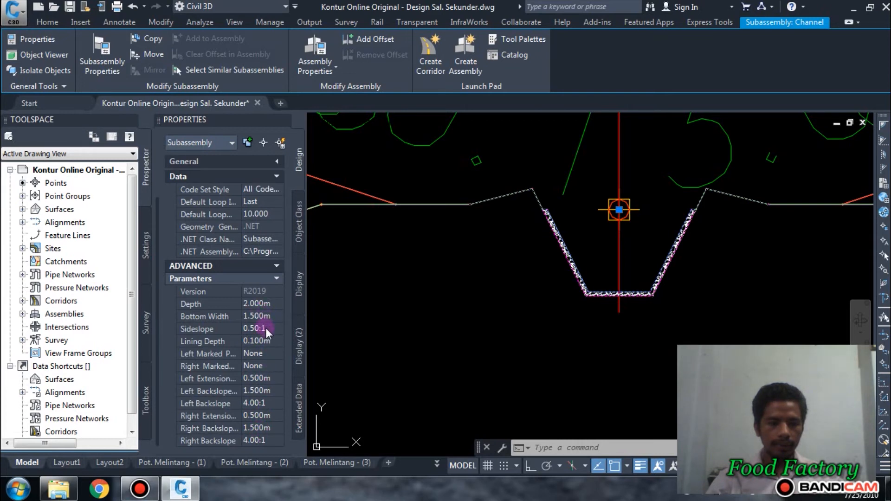
pyautogui.click(266, 341)
pyautogui.write('.')
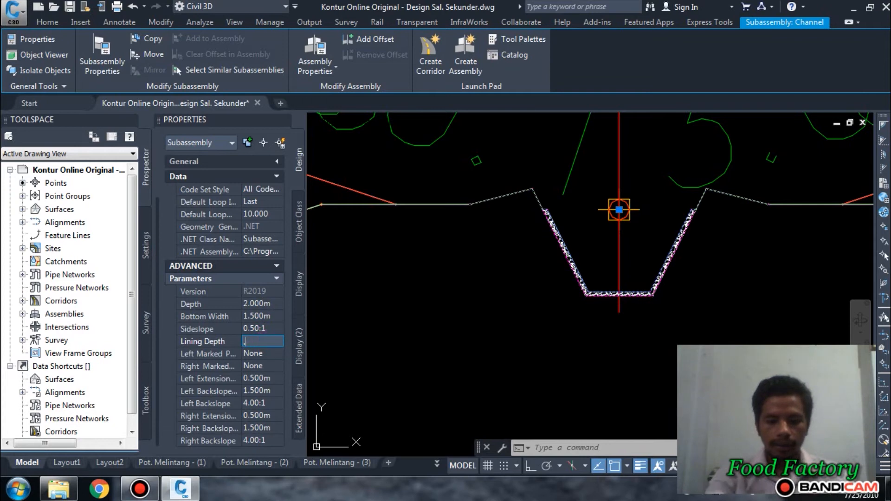
pyautogui.write('3')
pyautogui.press('BackSpace')
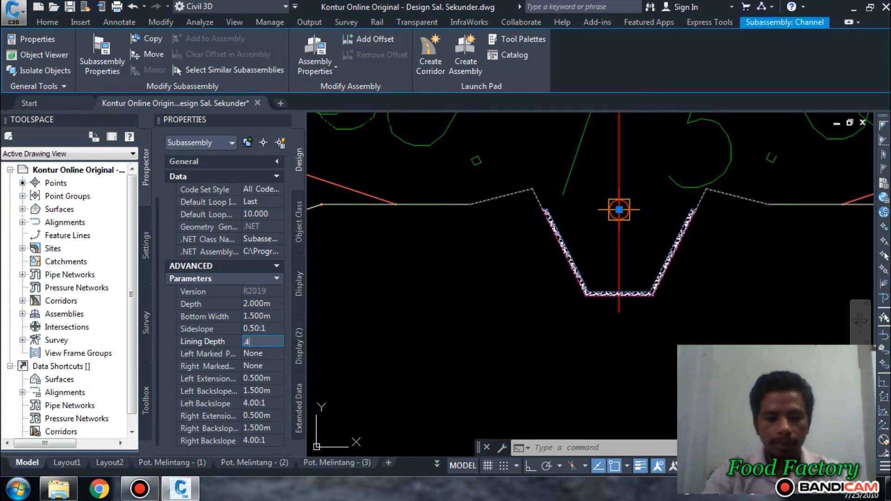
pyautogui.write('4')
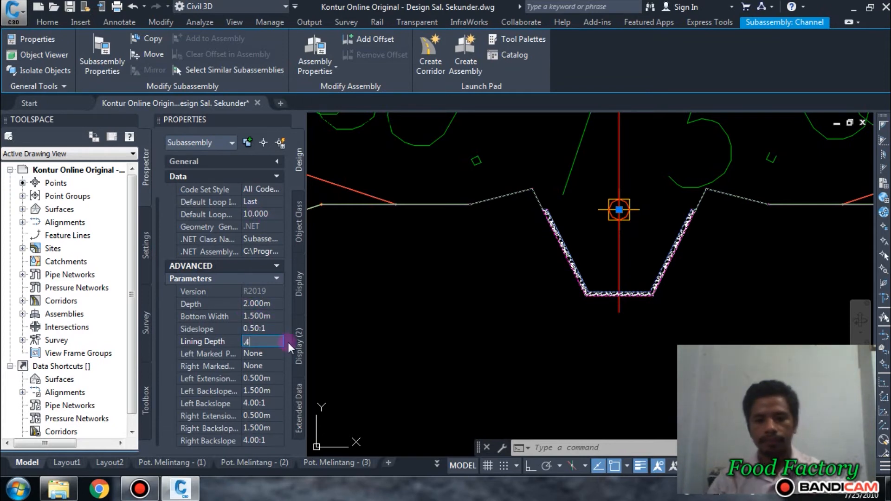
pyautogui.press('Return')
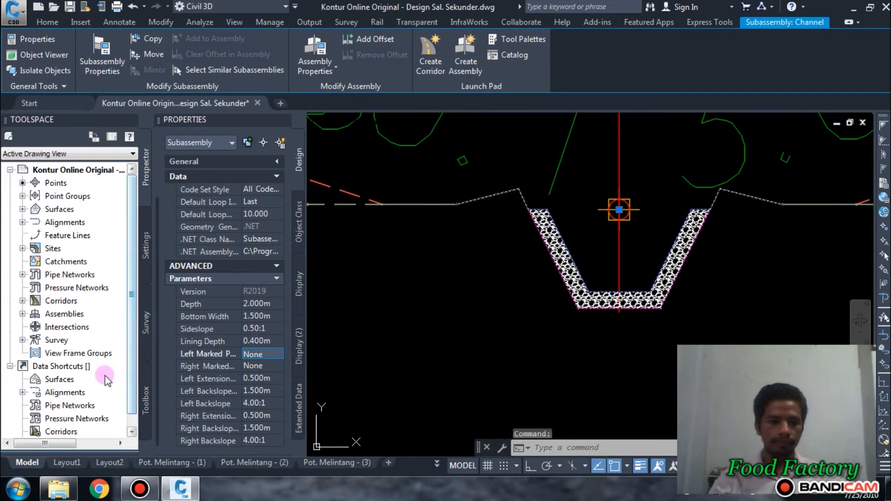
# Step: Rebuild the out-of-date KorridorSa. Sek corridor and clear the subassembly selection
pyautogui.click(23, 301)
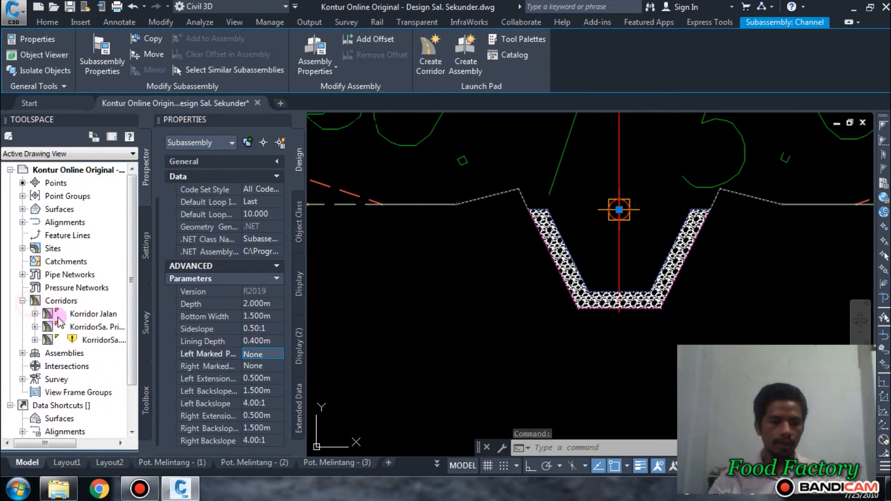
pyautogui.click(97, 340)
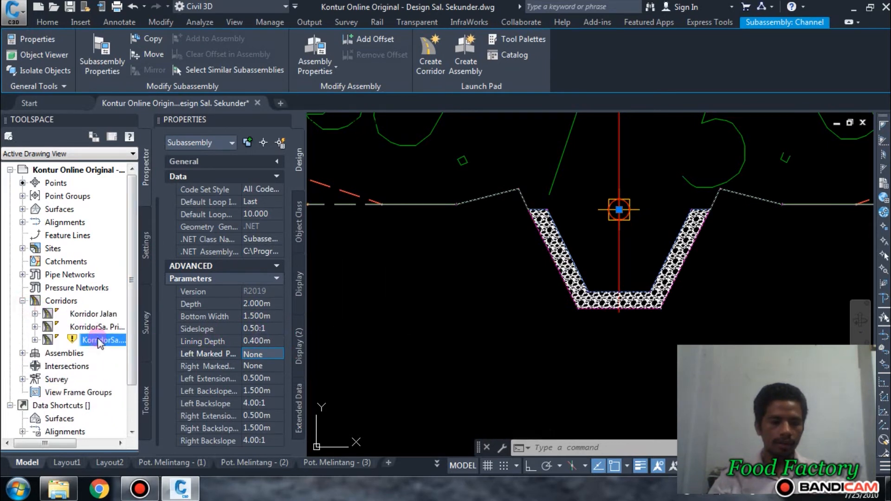
pyautogui.rightClick(97, 341)
pyautogui.click(184, 214)
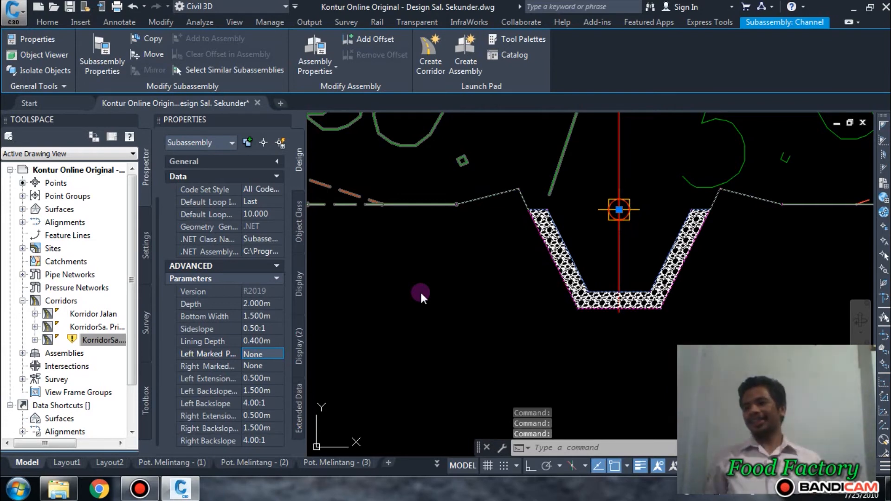
pyautogui.press('Escape')
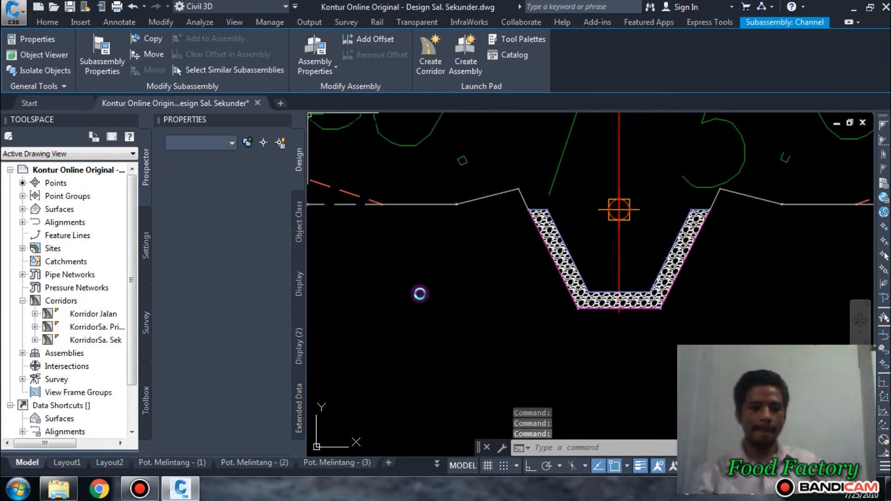
# Step: Examine the thickness of the channel lining and the cut hatching in one of the secondary channel's section views
pyautogui.scroll(-15, 483, 319)
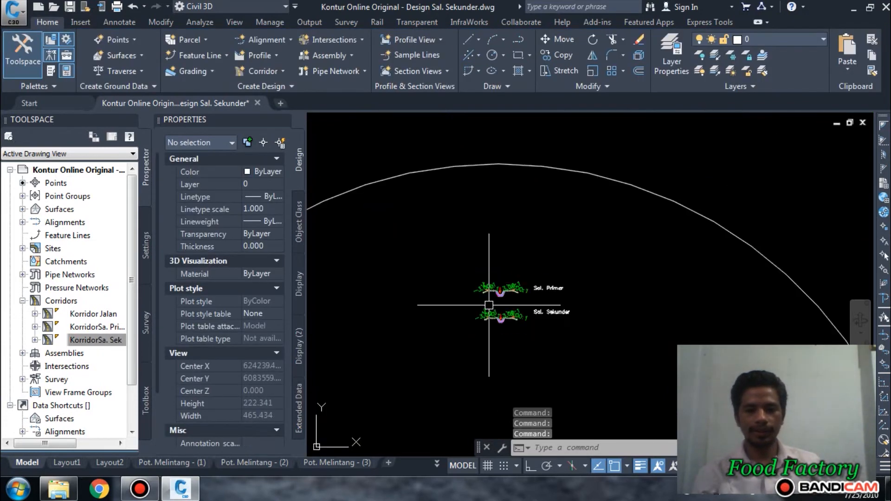
pyautogui.scroll(-13, 473, 295)
pyautogui.scroll(6, 680, 324)
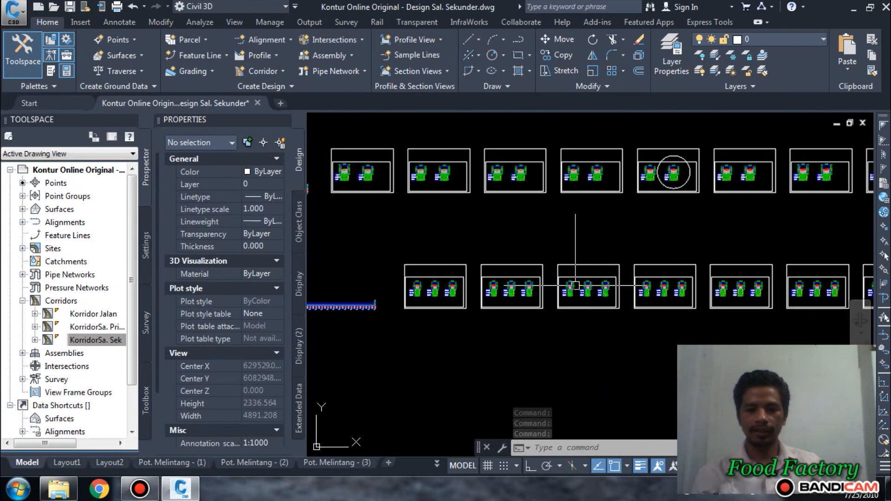
pyautogui.scroll(6, 568, 284)
pyautogui.scroll(12, 489, 295)
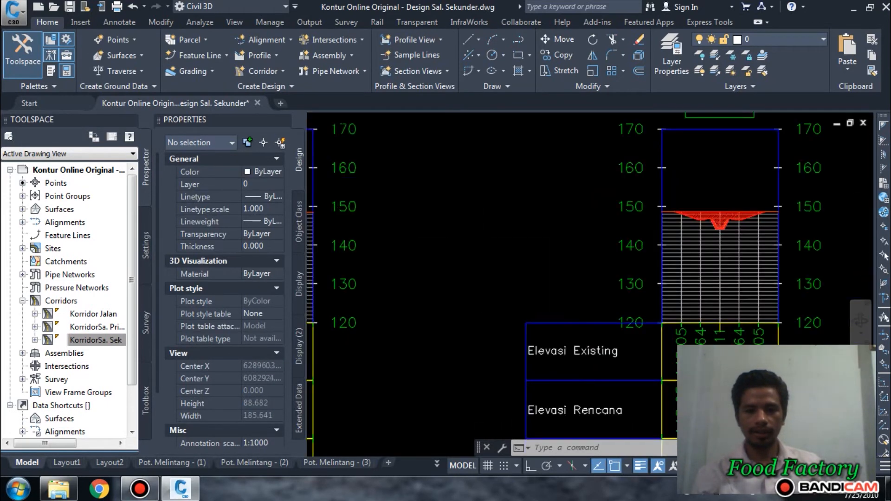
pyautogui.scroll(10, 590, 286)
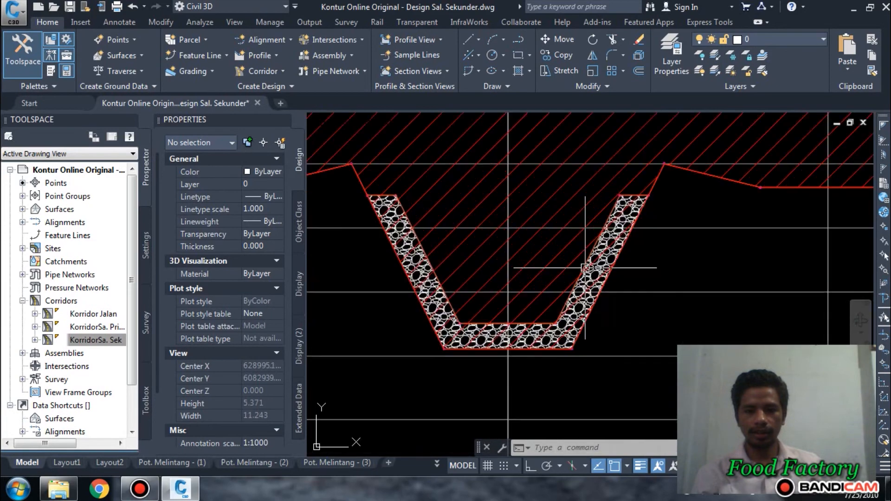
pyautogui.scroll(4, 591, 282)
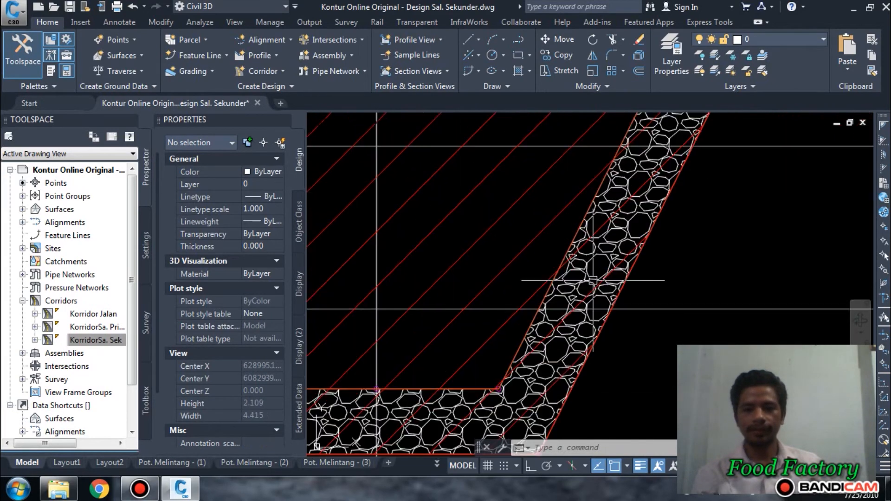
pyautogui.scroll(-4, 592, 299)
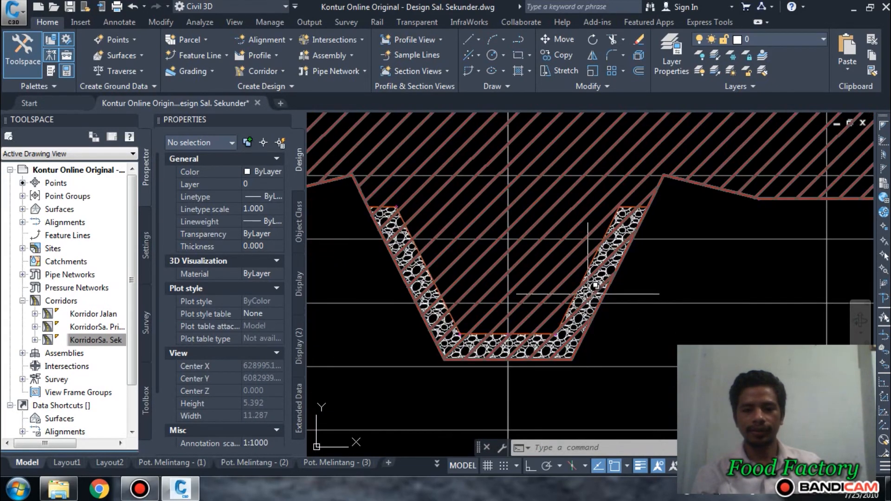
pyautogui.scroll(-6, 595, 285)
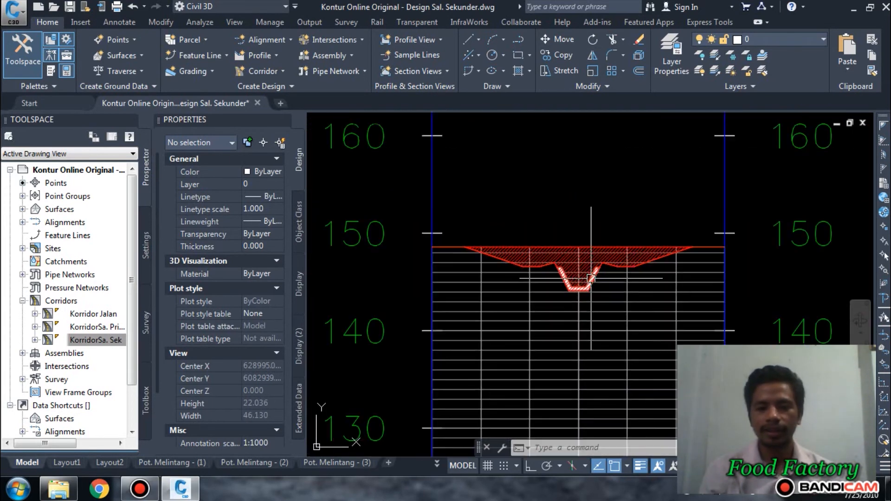
pyautogui.scroll(-8, 590, 279)
pyautogui.scroll(-6, 591, 278)
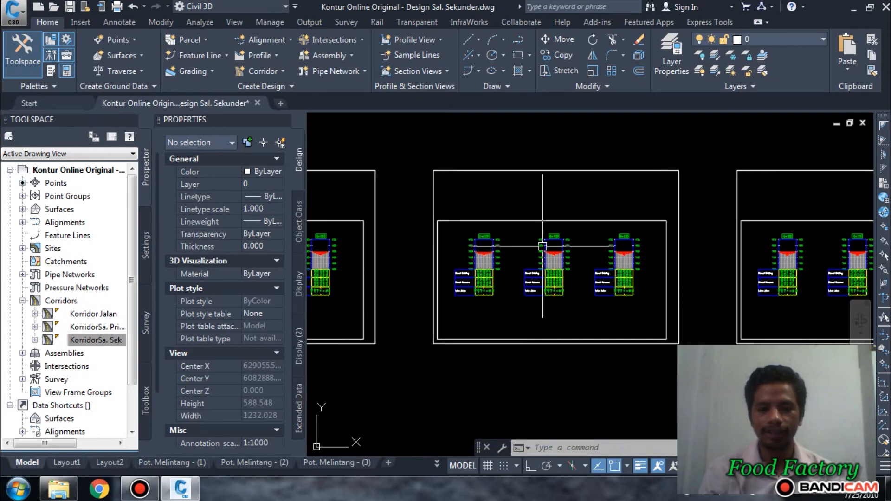
pyautogui.scroll(-3, 604, 257)
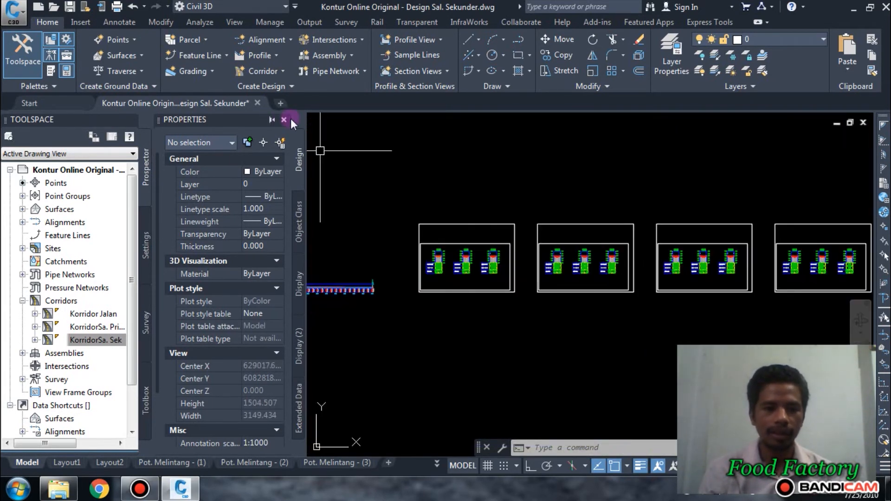
# Step: Close the Properties palette and examine the cut hatching and elevation bands across the secondary channel's section sheets
pyautogui.click(283, 120)
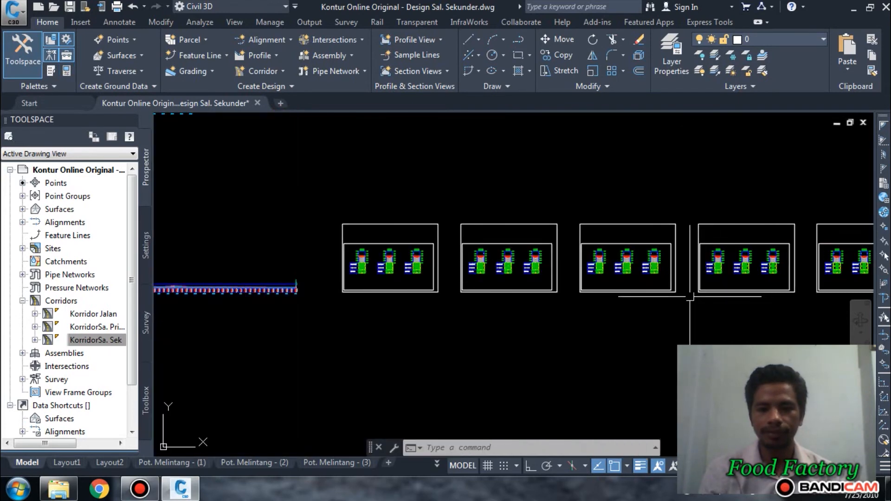
pyautogui.moveTo(690, 297); pyautogui.dragTo(389, 275, button='middle')
pyautogui.moveTo(738, 274); pyautogui.dragTo(543, 270, button='middle')
pyautogui.moveTo(790, 255); pyautogui.dragTo(418, 272, button='middle')
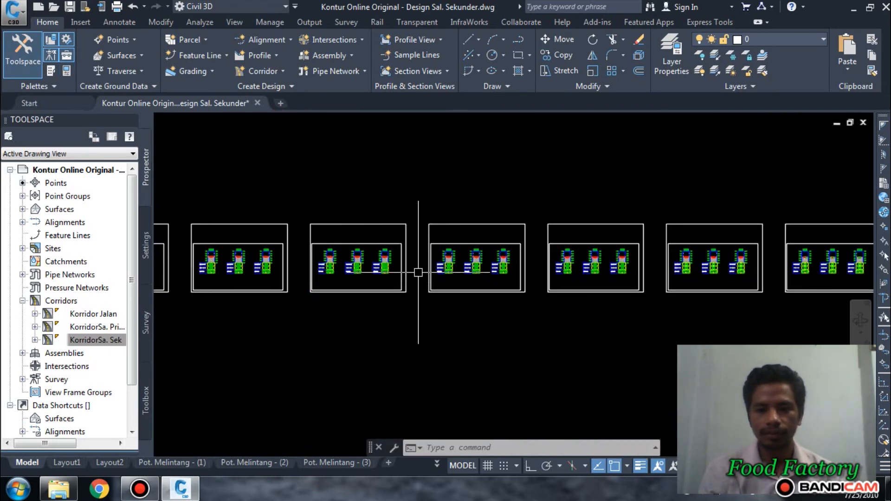
pyautogui.scroll(-2, 418, 272)
pyautogui.moveTo(684, 290); pyautogui.dragTo(519, 291, button='middle')
pyautogui.scroll(10, 533, 295)
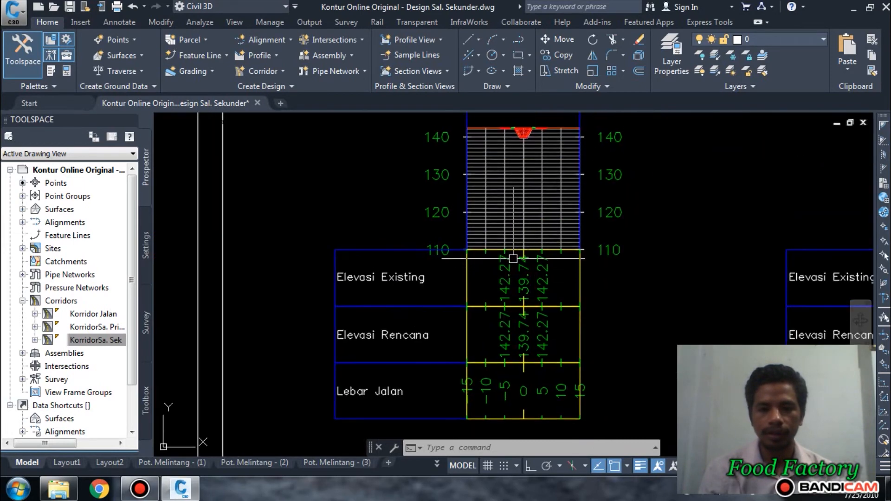
pyautogui.scroll(5, 504, 144)
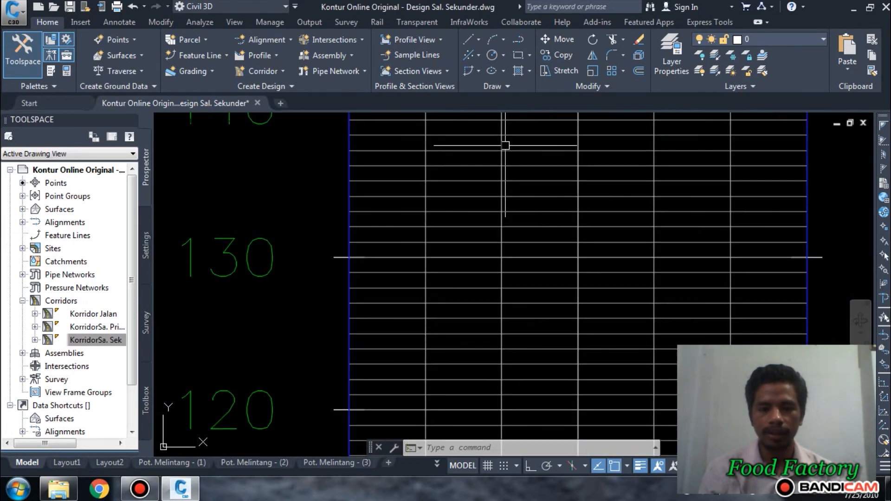
pyautogui.scroll(-5, 506, 195)
pyautogui.scroll(-5, 506, 195)
pyautogui.scroll(4, 509, 260)
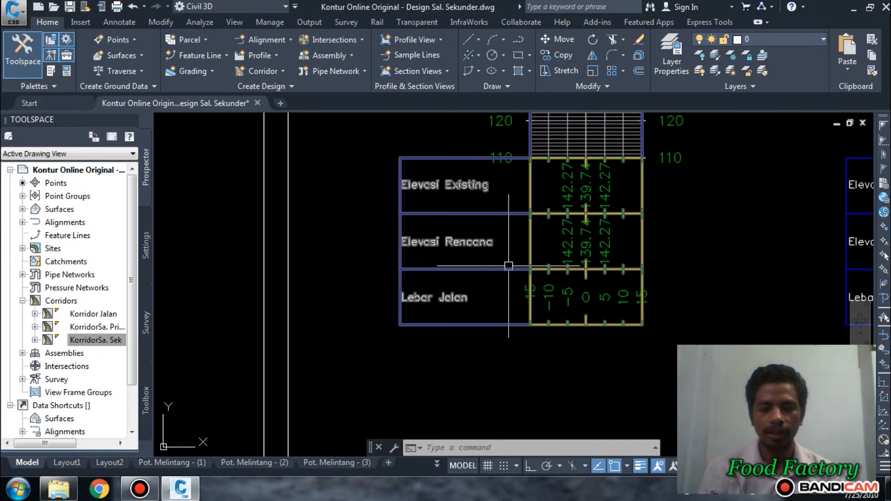
pyautogui.scroll(-4, 571, 237)
pyautogui.scroll(-6, 571, 238)
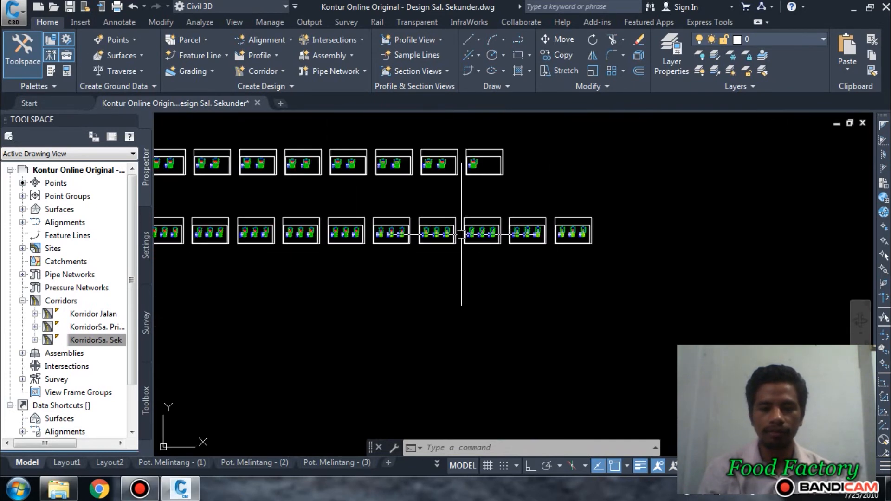
# Step: Compare the two rows of section sheets with their profile views and the channel layout in the site plan
pyautogui.moveTo(307, 241); pyautogui.dragTo(577, 241, button='middle')
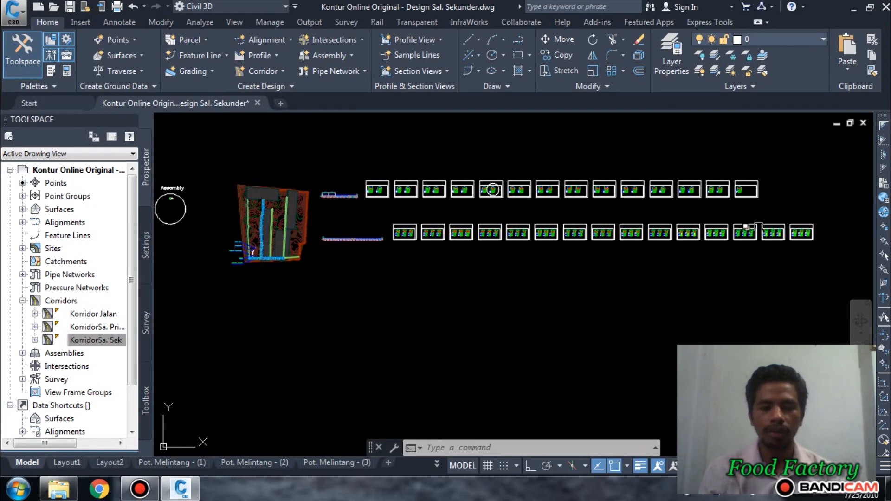
pyautogui.scroll(2, 371, 200)
pyautogui.scroll(2, 373, 216)
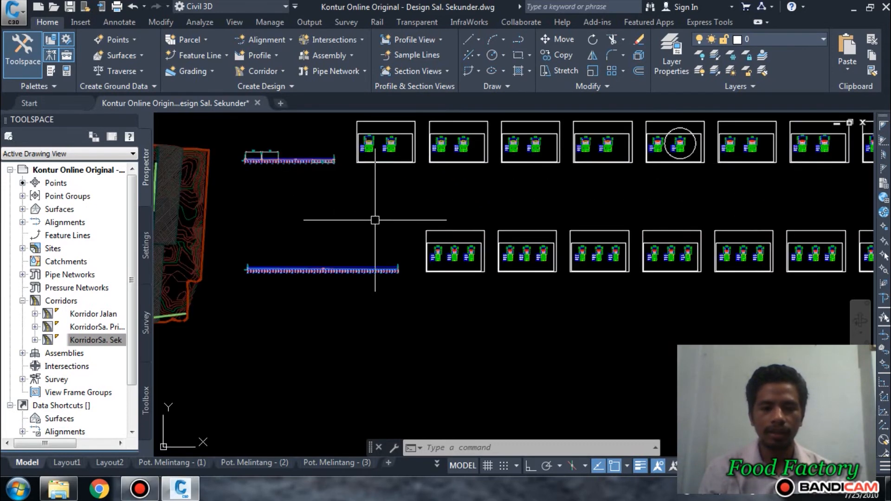
pyautogui.scroll(-2, 408, 219)
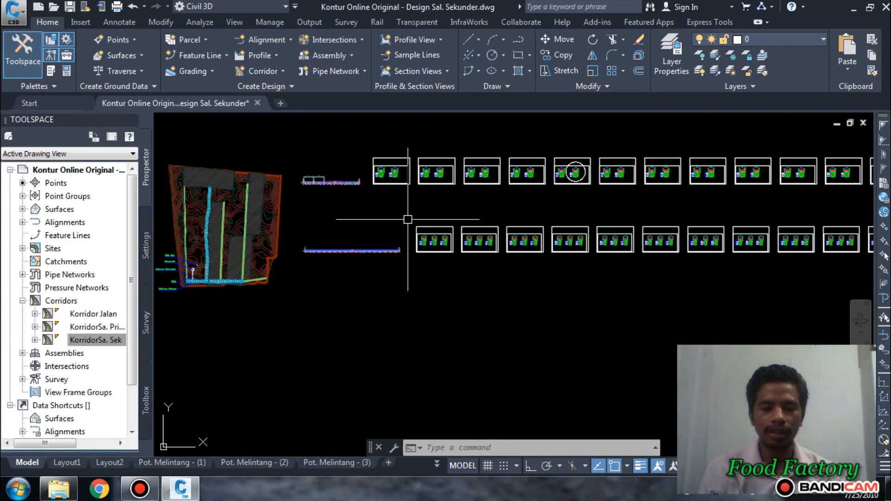
pyautogui.scroll(2, 408, 219)
pyautogui.scroll(-2, 408, 219)
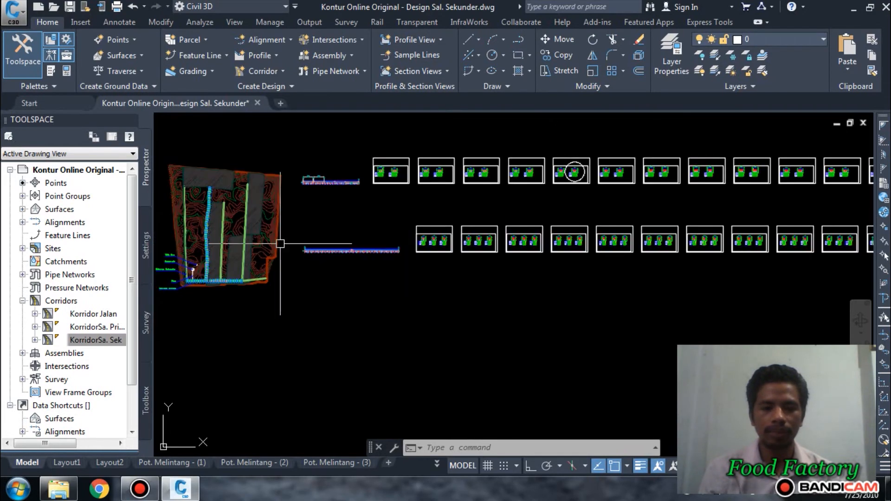
pyautogui.moveTo(280, 243); pyautogui.dragTo(420, 244, button='middle')
pyautogui.scroll(2, 419, 246)
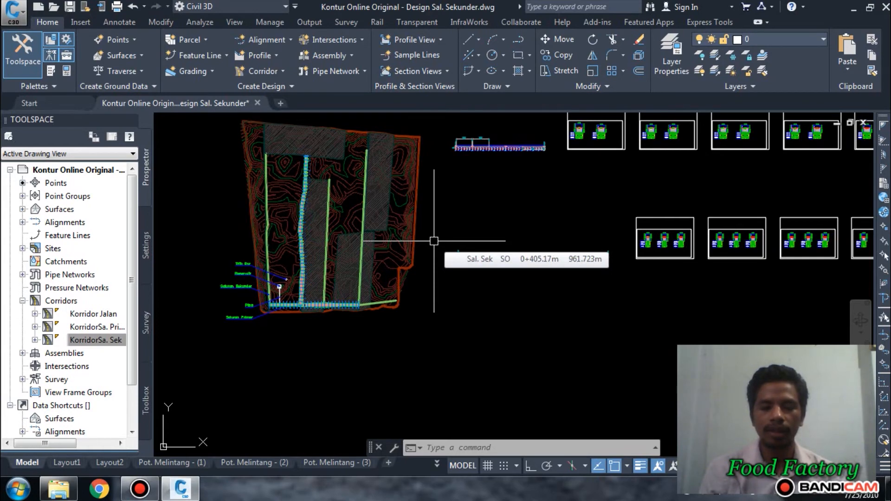
pyautogui.scroll(-2, 433, 240)
pyautogui.moveTo(757, 275); pyautogui.dragTo(403, 275, button='middle')
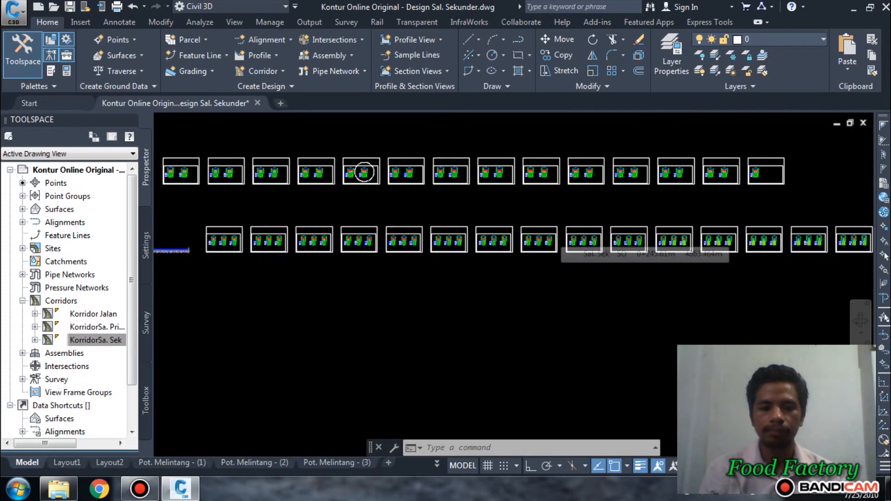
# Step: Examine the channel lining, cut hatching and ground line in the secondary channel's section views, including station 0+425
pyautogui.scroll(8, 533, 241)
pyautogui.scroll(10, 532, 241)
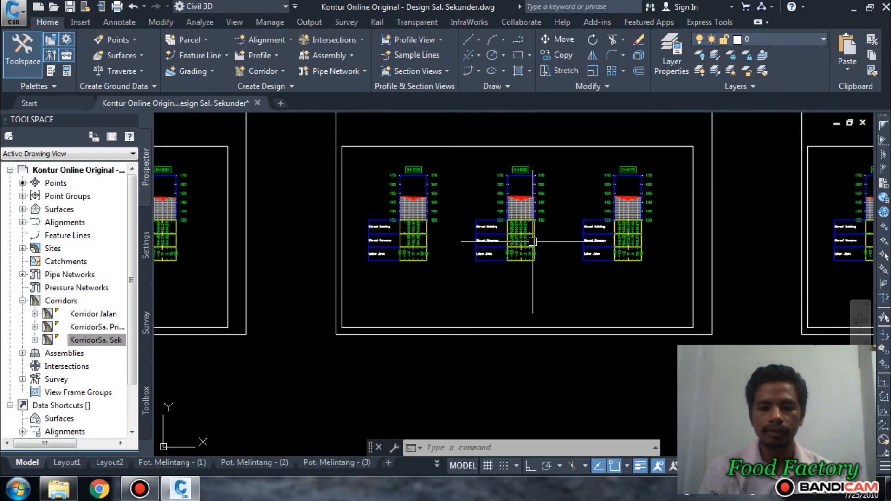
pyautogui.moveTo(517, 206); pyautogui.dragTo(515, 273, button='middle')
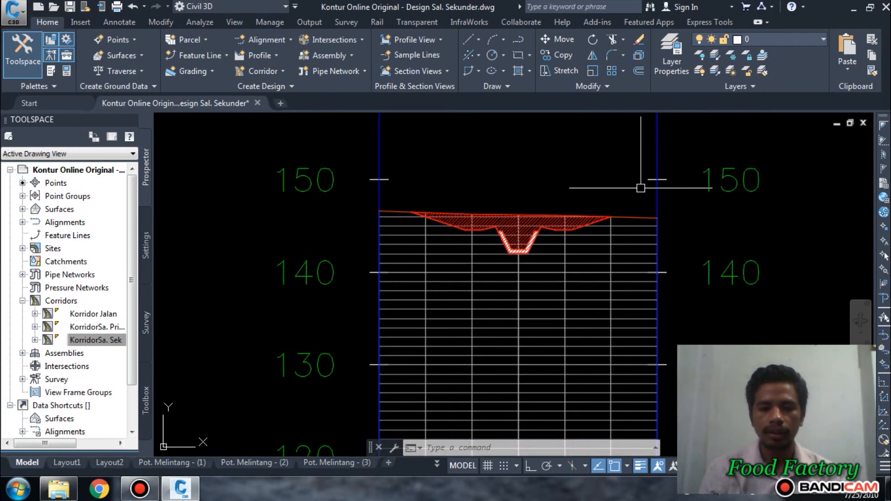
pyautogui.moveTo(600, 178)
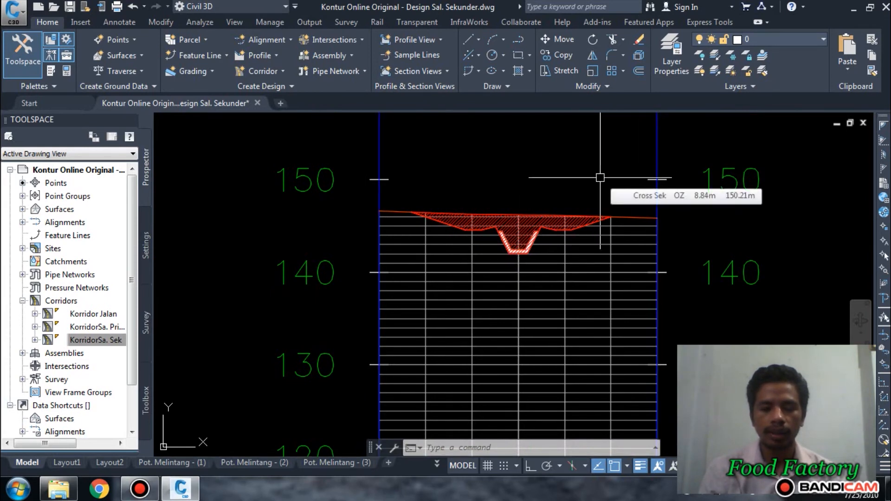
pyautogui.scroll(-8, 600, 177)
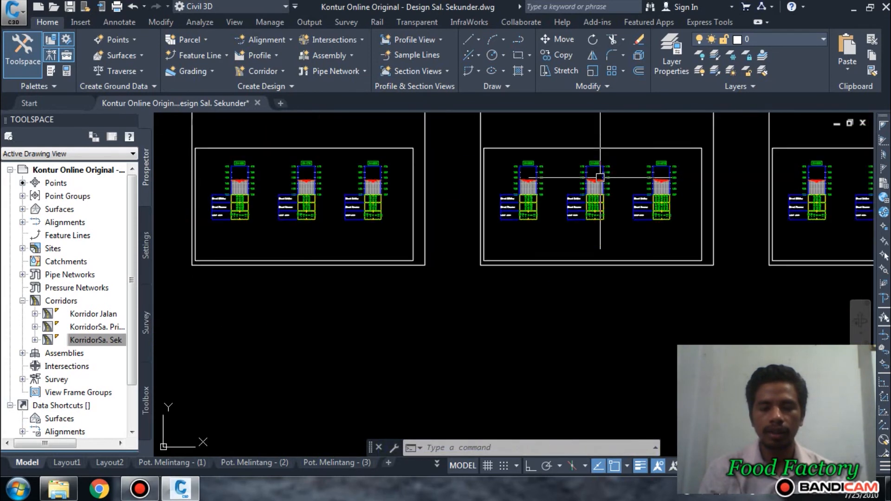
pyautogui.moveTo(289, 231); pyautogui.dragTo(529, 236, button='middle')
pyautogui.moveTo(418, 218); pyautogui.dragTo(595, 242, button='middle')
pyautogui.scroll(6, 492, 204)
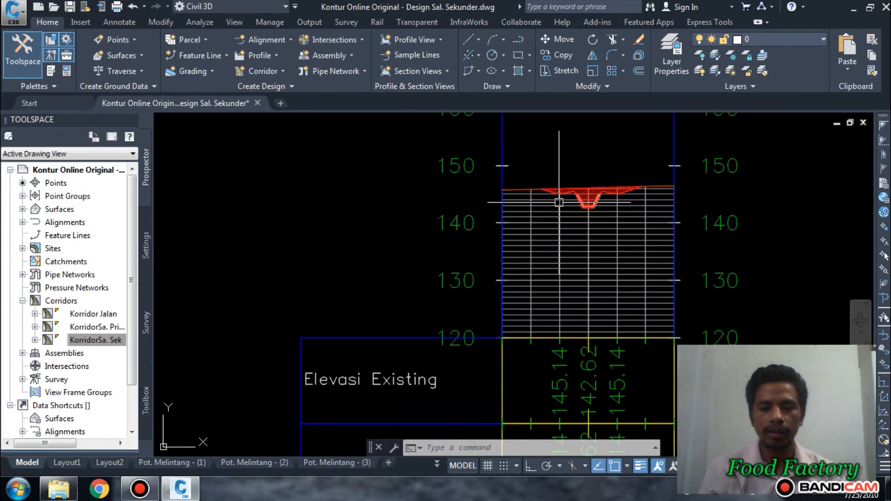
pyautogui.scroll(4, 584, 199)
pyautogui.moveTo(521, 243); pyautogui.dragTo(353, 286, button='middle')
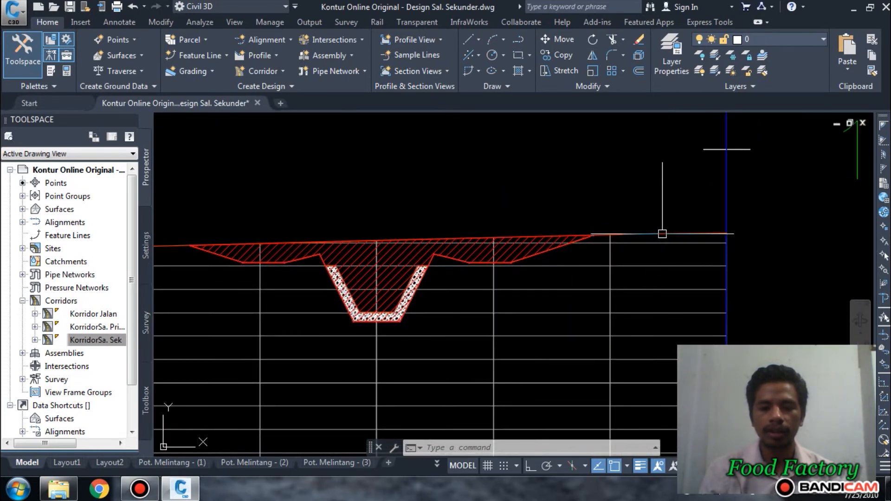
pyautogui.scroll(-4, 661, 230)
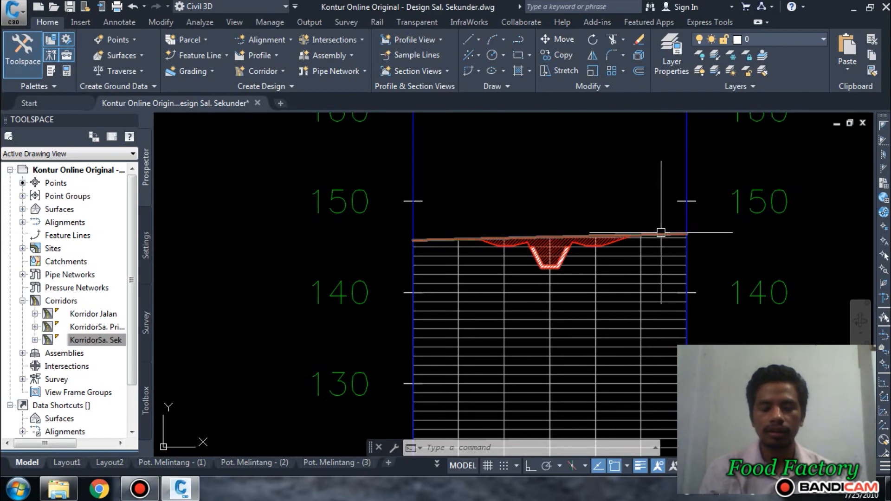
pyautogui.scroll(2, 660, 232)
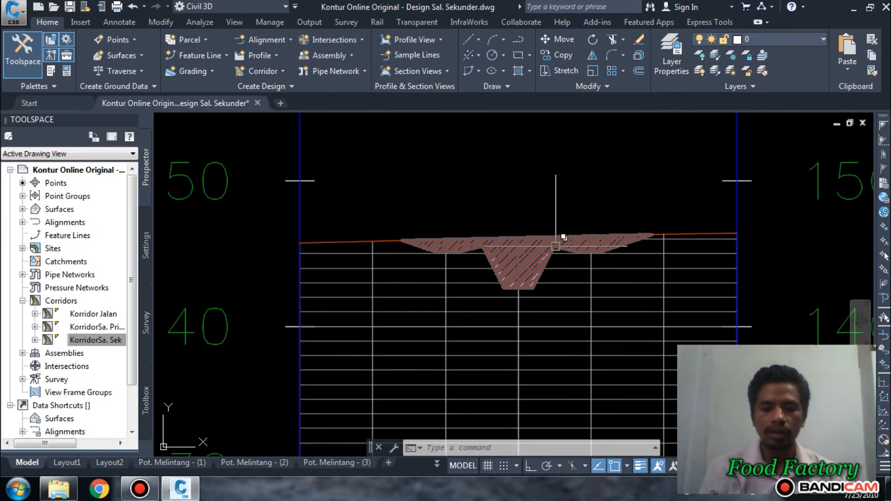
pyautogui.scroll(4, 543, 247)
pyautogui.scroll(-8, 596, 244)
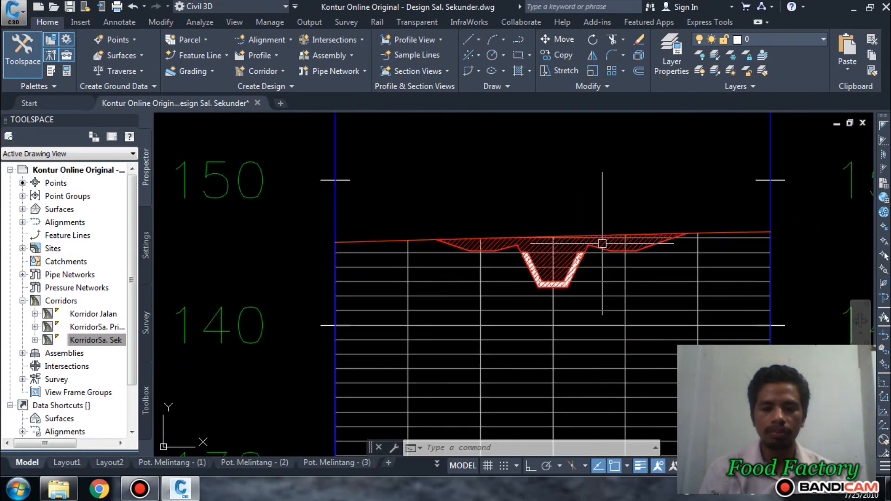
pyautogui.scroll(-5, 596, 244)
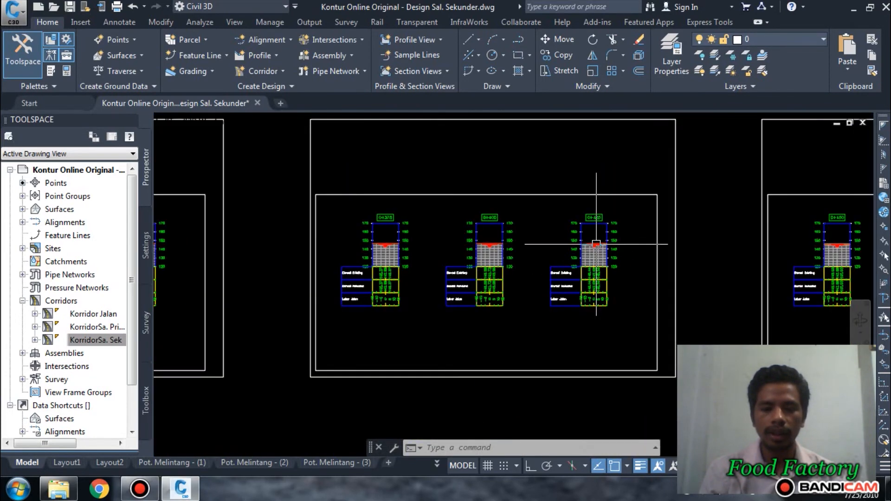
pyautogui.scroll(5, 596, 244)
pyautogui.scroll(2, 596, 244)
pyautogui.scroll(-7, 596, 244)
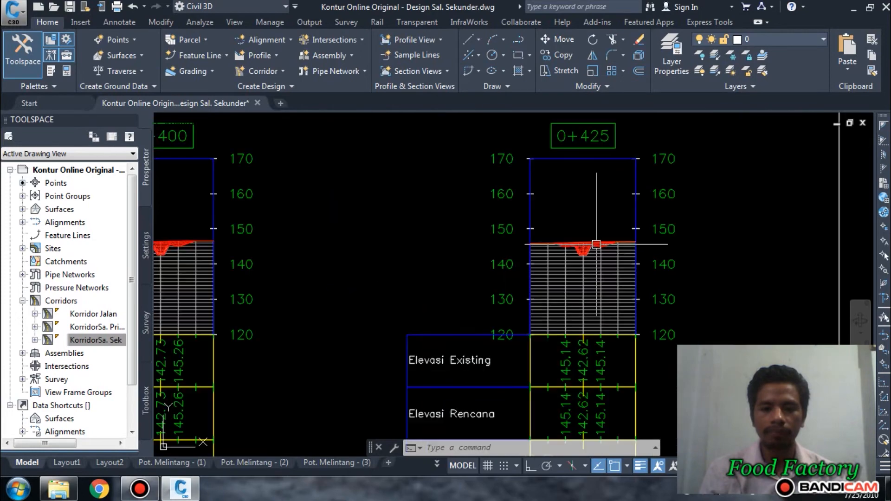
pyautogui.scroll(-3, 596, 244)
# Step: Examine the secondary channel corridor in the site plan and its junction with the primary channel near the reservoir
pyautogui.scroll(8, 364, 285)
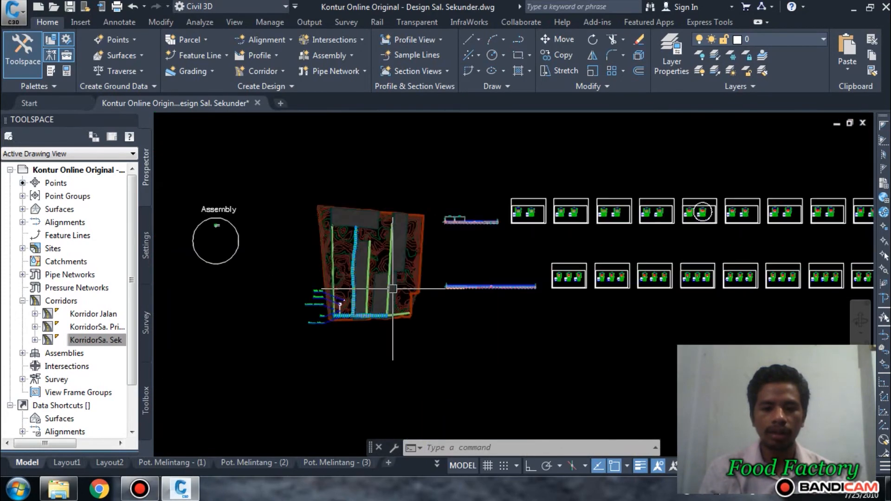
pyautogui.scroll(2, 295, 279)
pyautogui.moveTo(295, 279); pyautogui.dragTo(544, 268, button='middle')
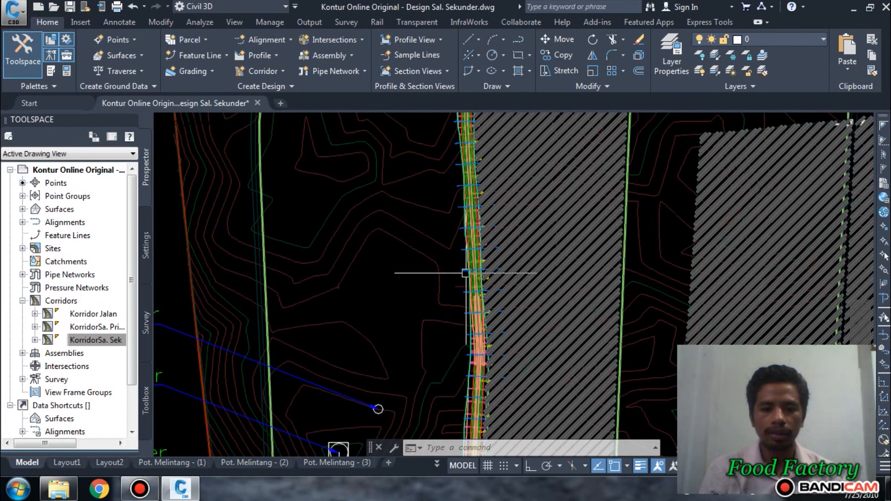
pyautogui.scroll(-2, 468, 273)
pyautogui.scroll(-1, 465, 264)
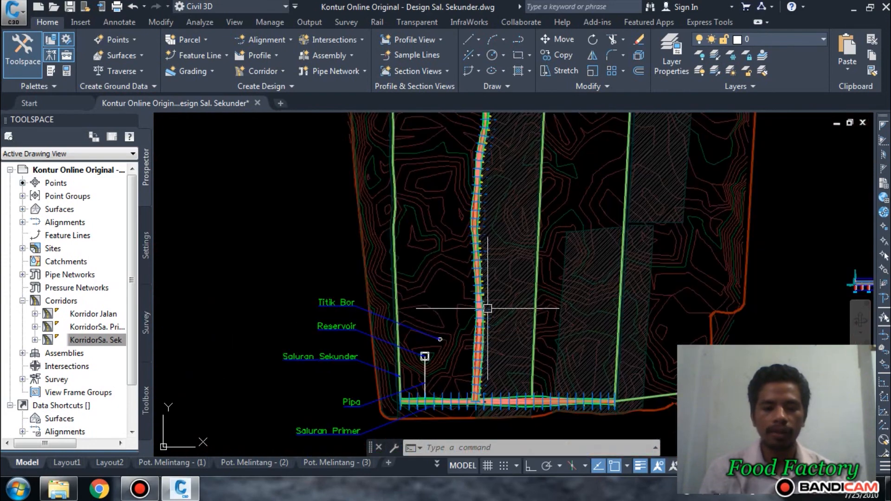
pyautogui.scroll(2, 475, 398)
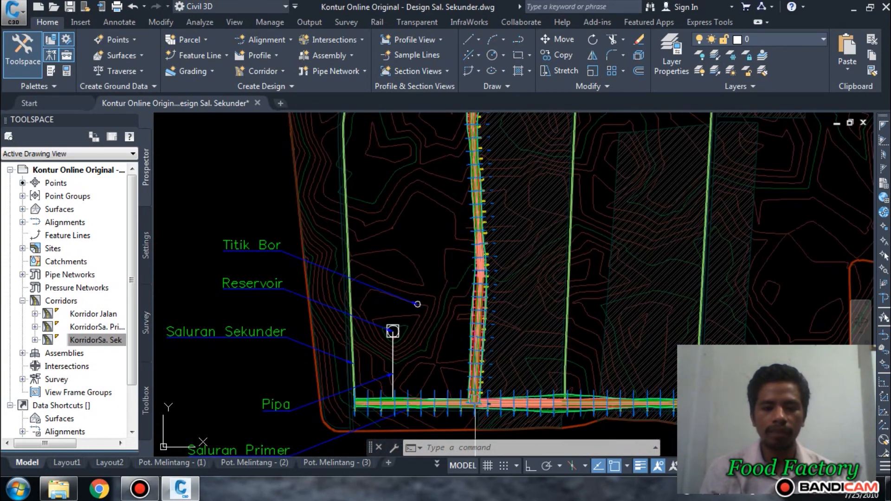
pyautogui.scroll(-2, 474, 399)
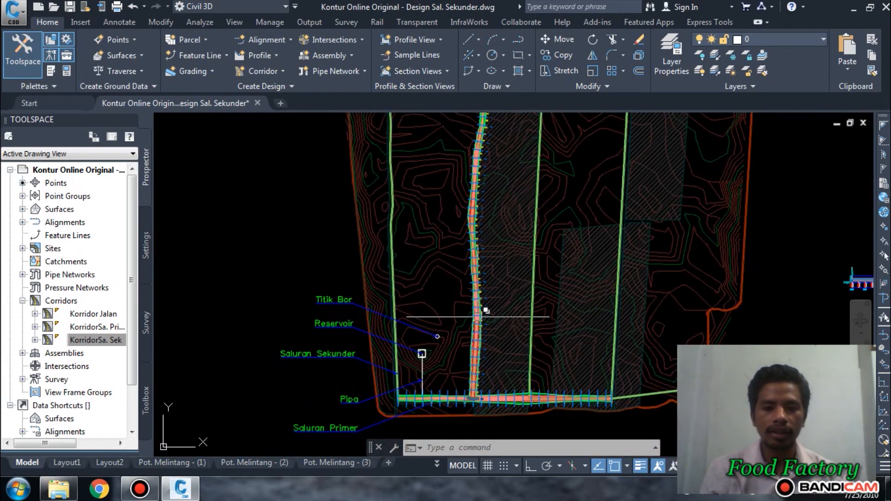
pyautogui.moveTo(487, 241); pyautogui.dragTo(473, 297, button='middle')
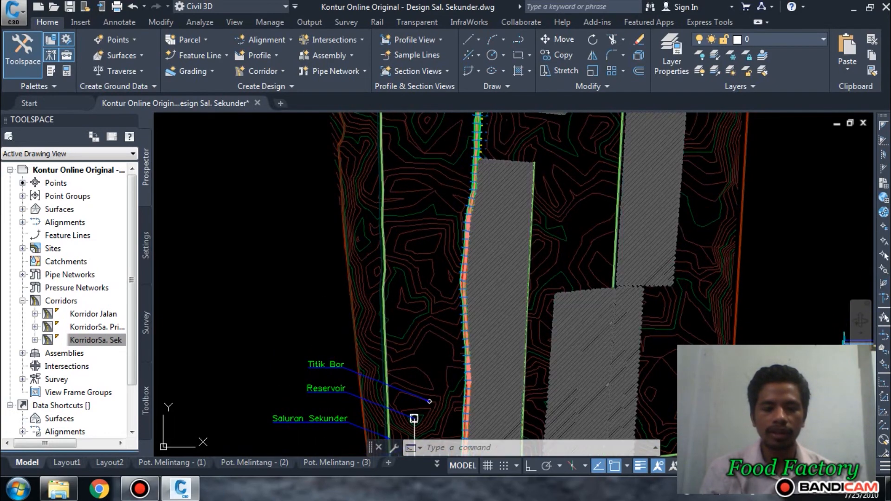
# Step: Examine the full site plan, covering the other secondary channel lines and the hatched areas at the corridor's upper end
pyautogui.scroll(-2, 418, 406)
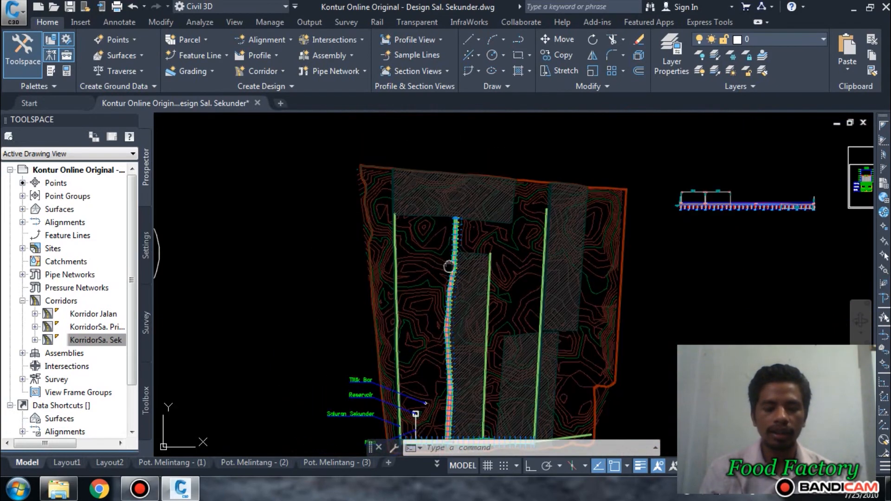
pyautogui.moveTo(448, 266); pyautogui.dragTo(480, 202, button='middle')
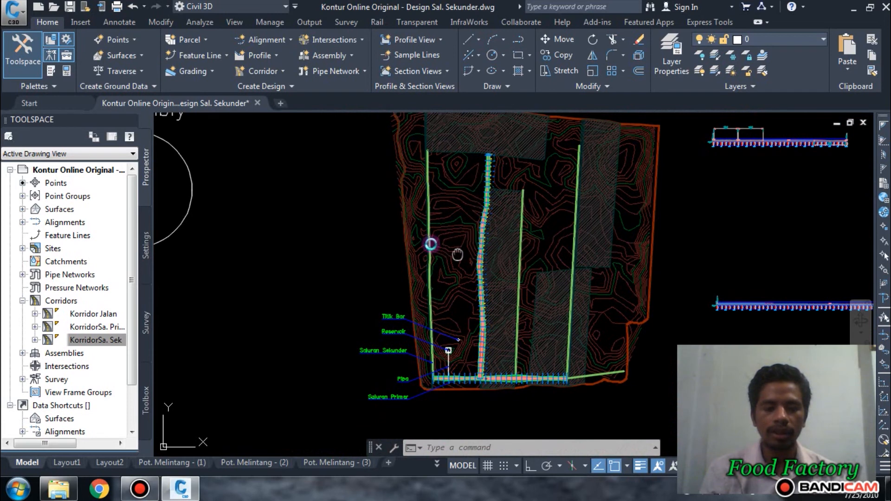
pyautogui.moveTo(458, 254); pyautogui.dragTo(420, 240, button='middle')
pyautogui.moveTo(428, 325); pyautogui.dragTo(402, 303, button='middle')
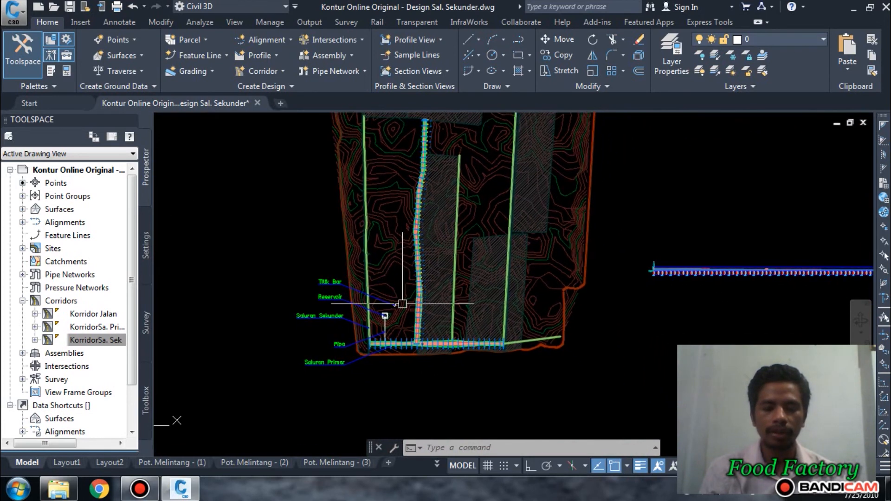
pyautogui.moveTo(451, 267); pyautogui.dragTo(438, 315, button='middle')
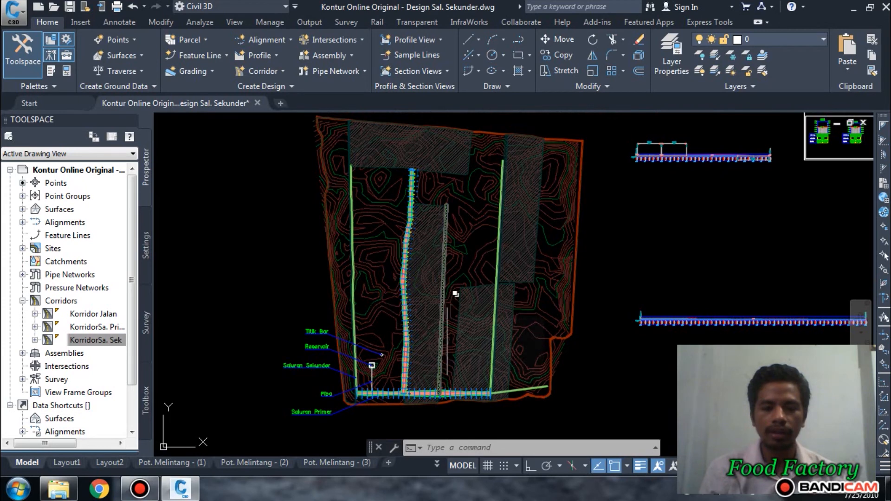
pyautogui.scroll(2, 411, 219)
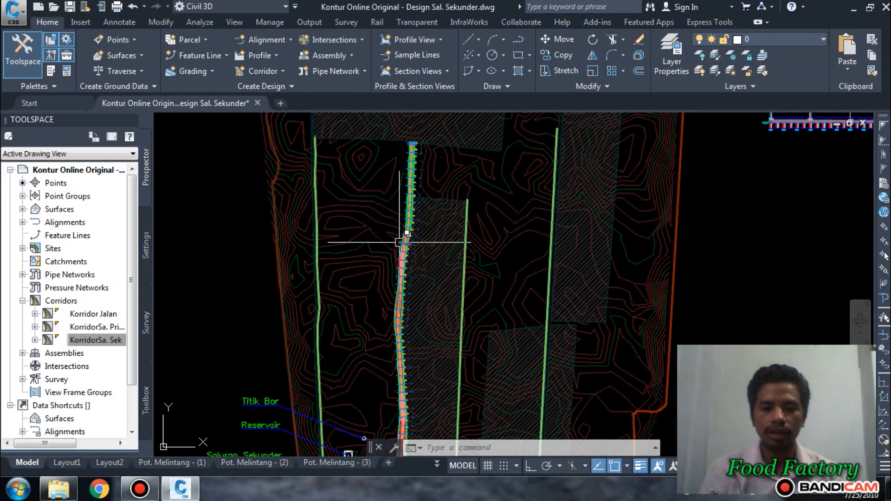
pyautogui.scroll(-2, 456, 279)
pyautogui.scroll(5, 428, 334)
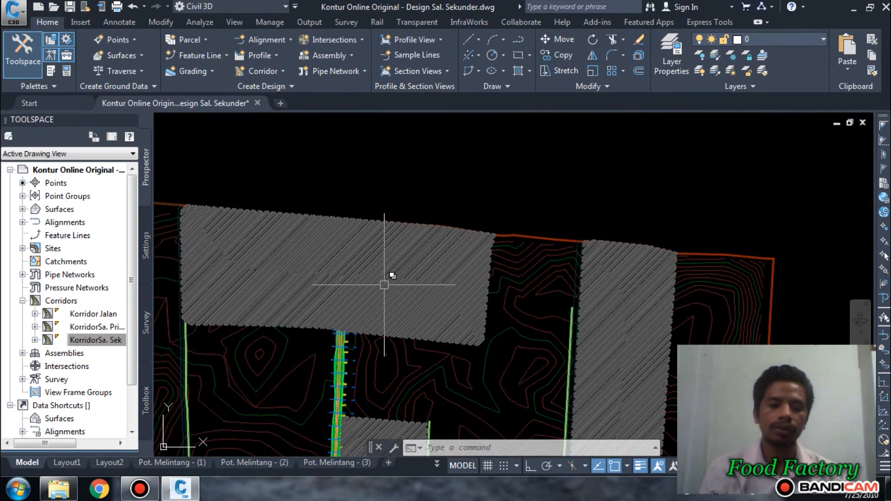
# Step: Examine the site plan's hatched fields, the secondary channel lines and the primary channel along the southern boundary
pyautogui.scroll(-4, 387, 264)
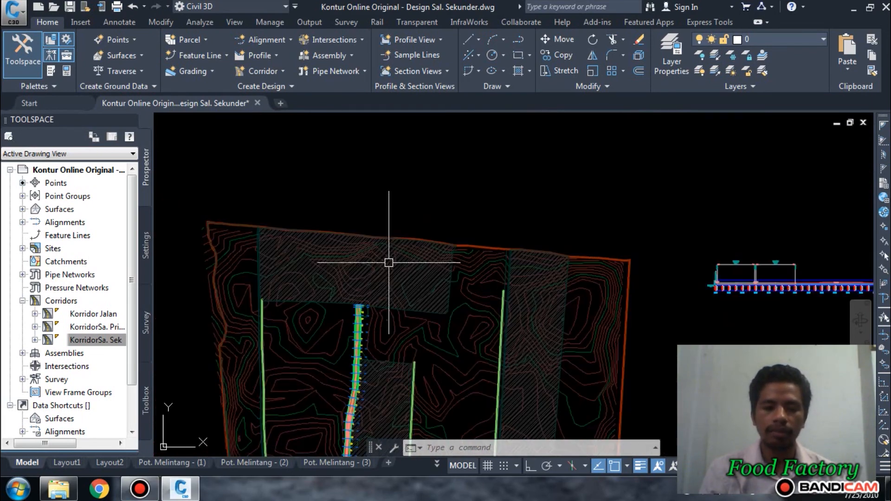
pyautogui.moveTo(424, 330); pyautogui.dragTo(448, 218, button='middle')
pyautogui.scroll(6, 327, 245)
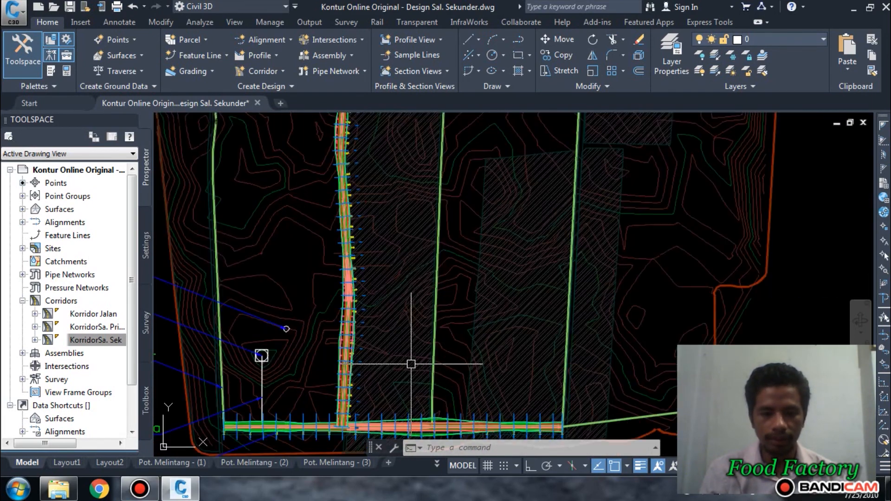
pyautogui.scroll(5, 392, 319)
pyautogui.scroll(-5, 392, 319)
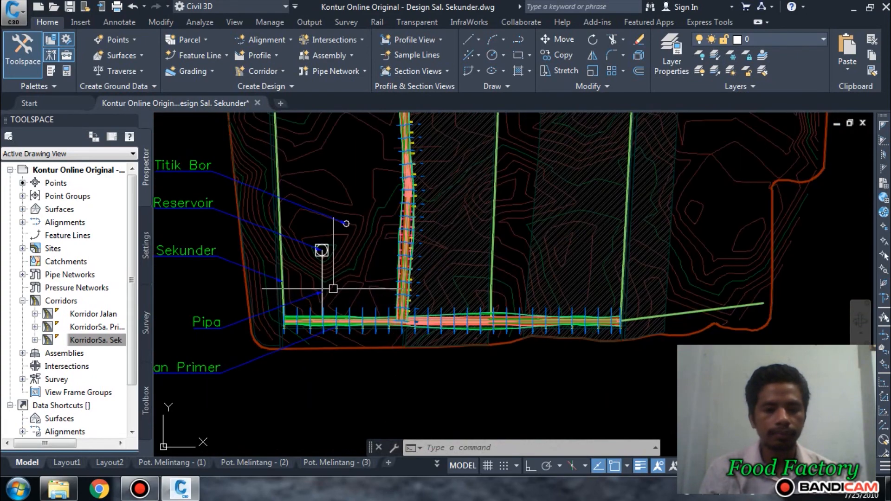
pyautogui.scroll(-3, 339, 284)
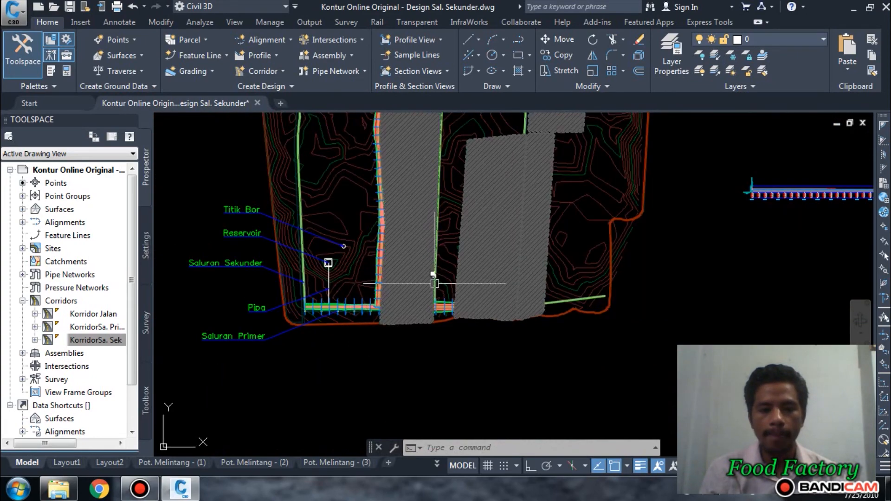
pyautogui.moveTo(524, 302); pyautogui.dragTo(499, 359, button='middle')
pyautogui.scroll(-3, 499, 358)
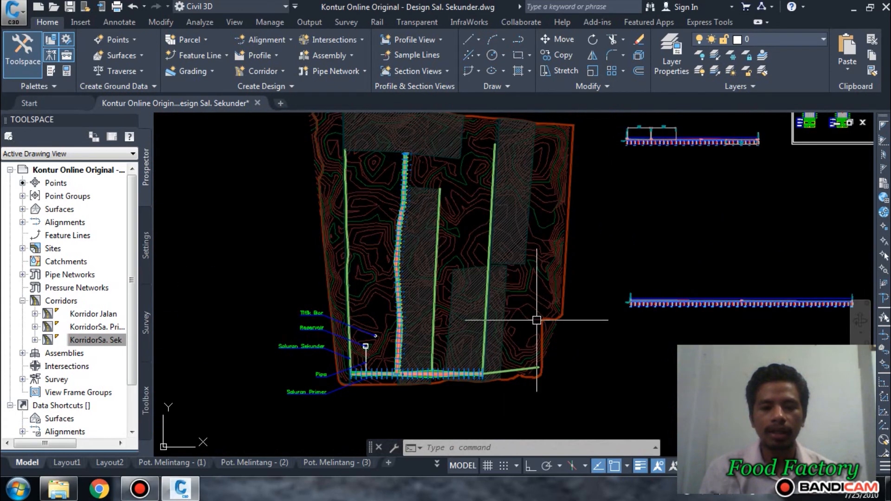
pyautogui.moveTo(537, 319); pyautogui.dragTo(511, 345, button='middle')
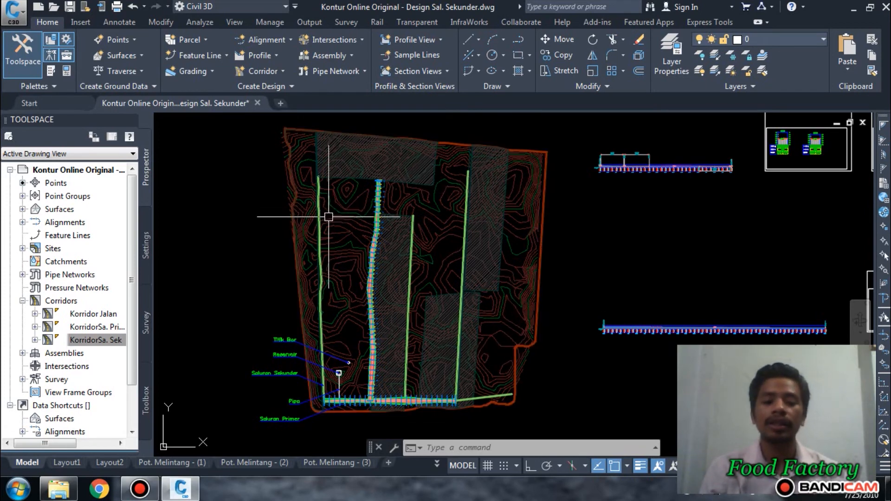
pyautogui.moveTo(340, 230)
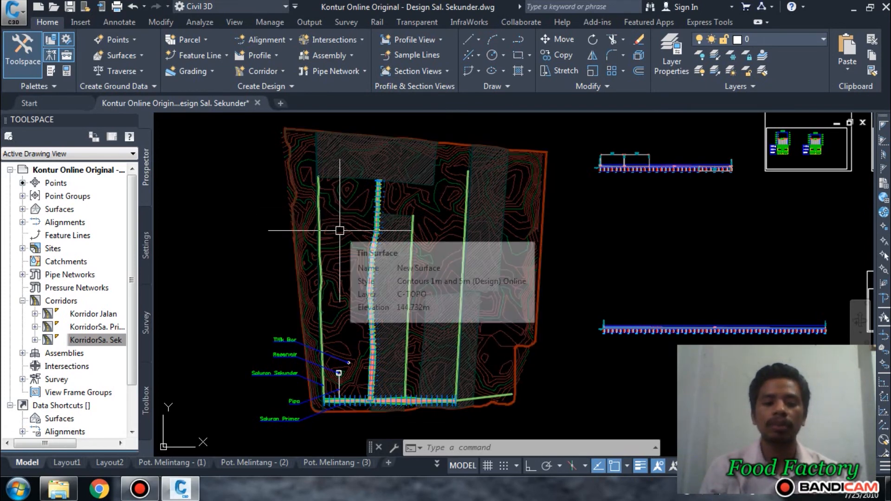
pyautogui.moveTo(440, 219); pyautogui.dragTo(447, 226, button='middle')
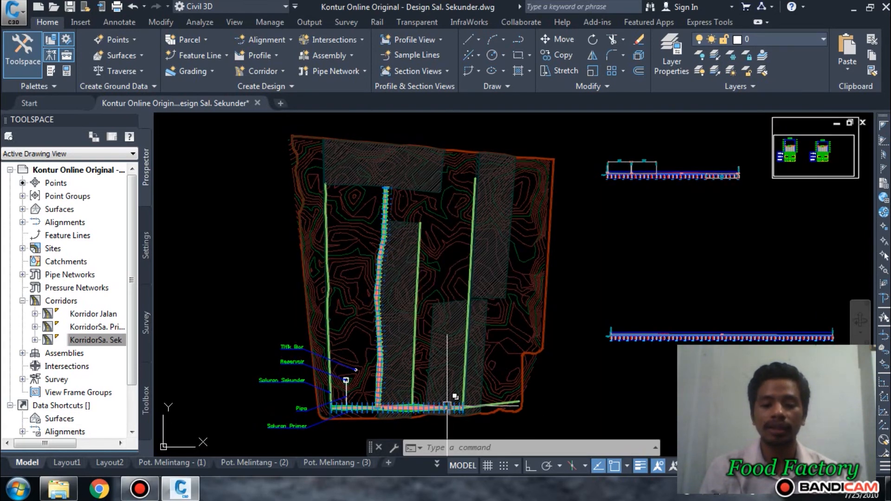
# Step: Examine the primary channel corridor around station 0+400, where the neighbouring secondary channel line meets it
pyautogui.scroll(6, 430, 347)
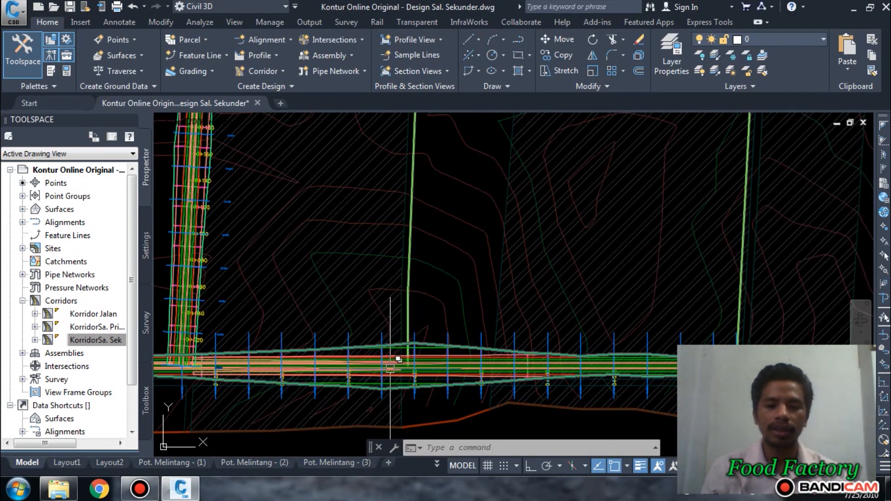
pyautogui.scroll(4, 390, 367)
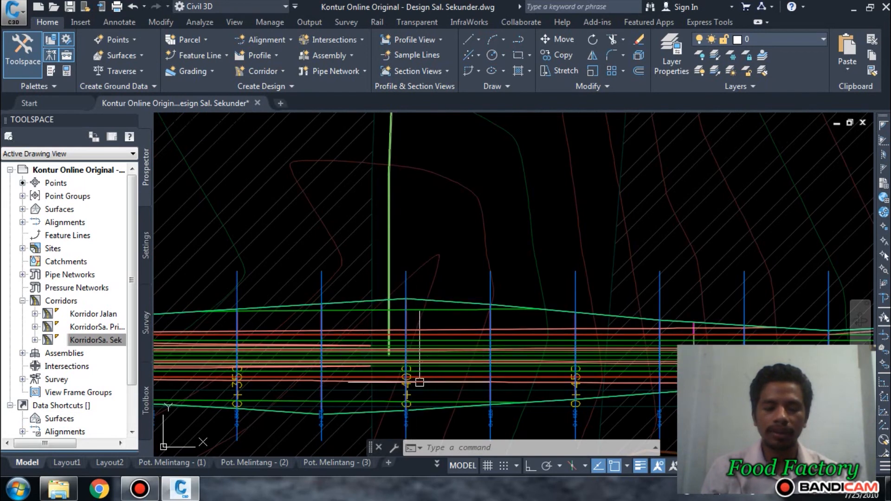
pyautogui.scroll(-2, 398, 350)
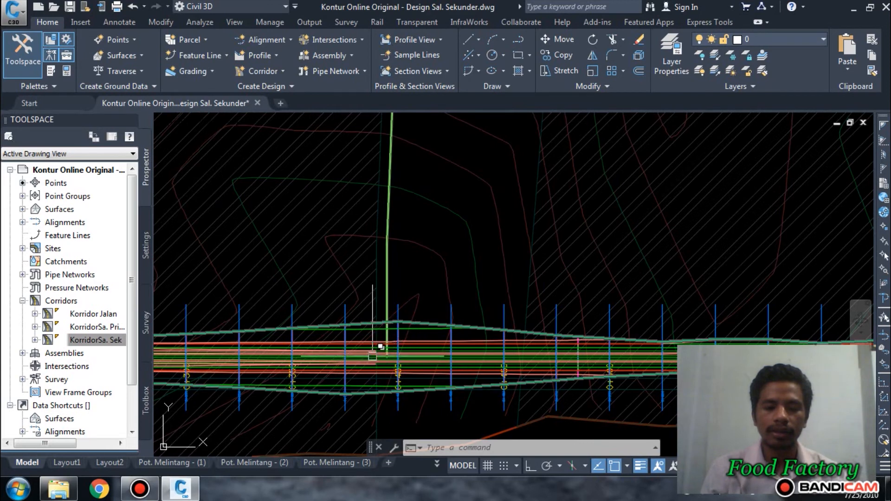
pyautogui.moveTo(366, 370)
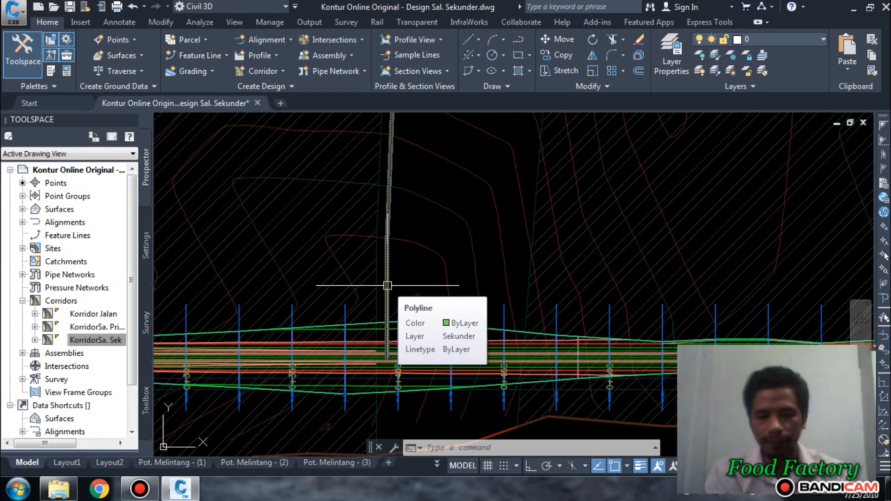
pyautogui.scroll(-3, 387, 286)
pyautogui.moveTo(436, 340); pyautogui.dragTo(444, 361, button='middle')
pyautogui.scroll(2, 394, 364)
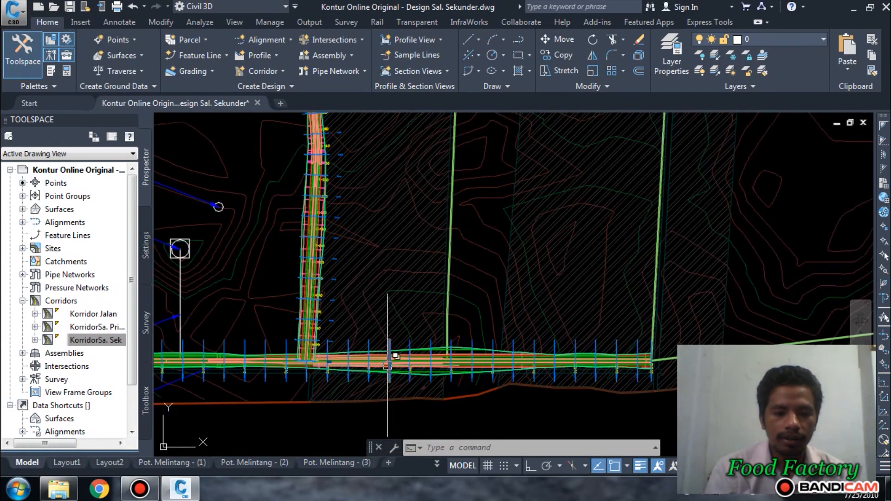
pyautogui.scroll(-2, 395, 356)
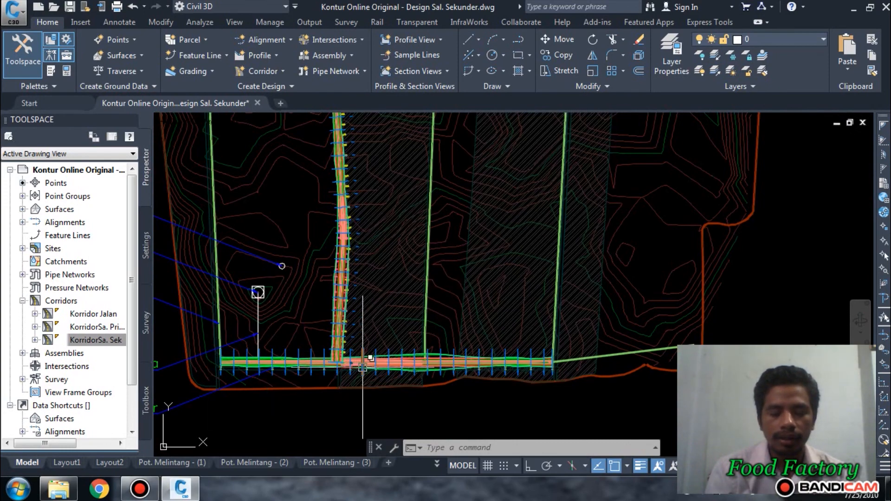
# Step: Examine the junction of the secondary and primary channel corridors and the secondary channel's first stations up to about 0+100
pyautogui.moveTo(309, 395); pyautogui.dragTo(324, 414, button='middle')
pyautogui.scroll(5, 339, 381)
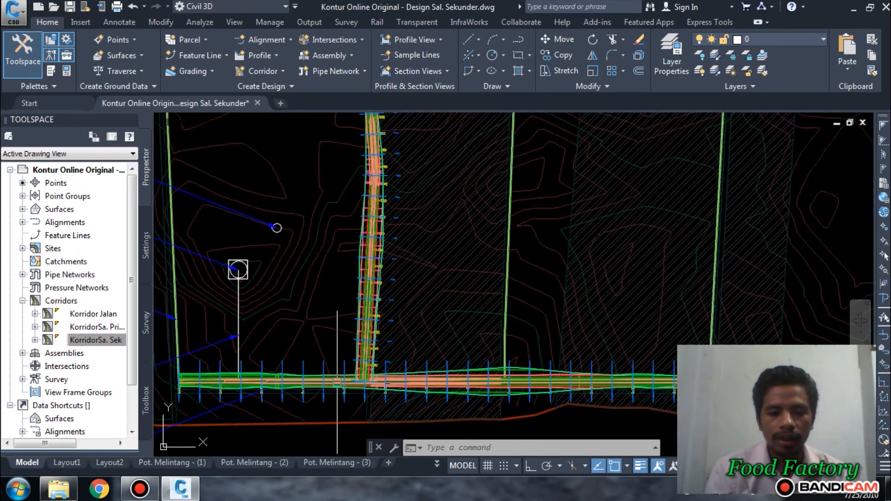
pyautogui.moveTo(432, 355); pyautogui.dragTo(437, 224, button='middle')
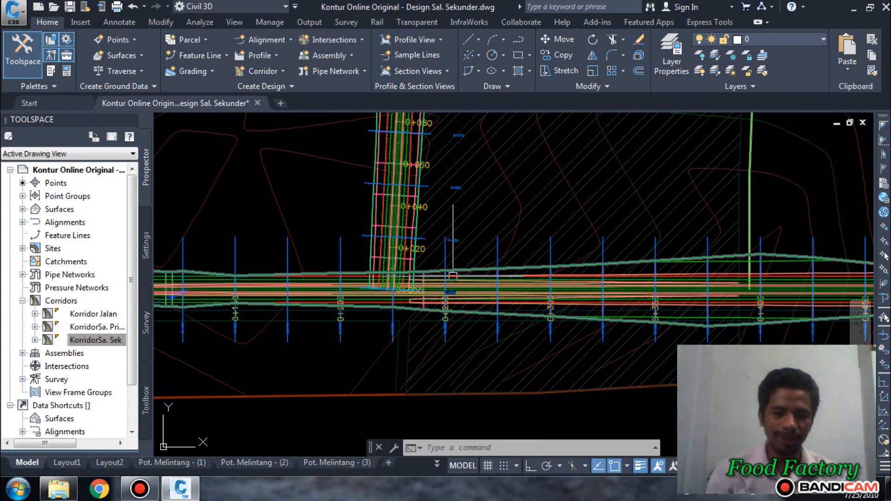
pyautogui.scroll(-2, 457, 278)
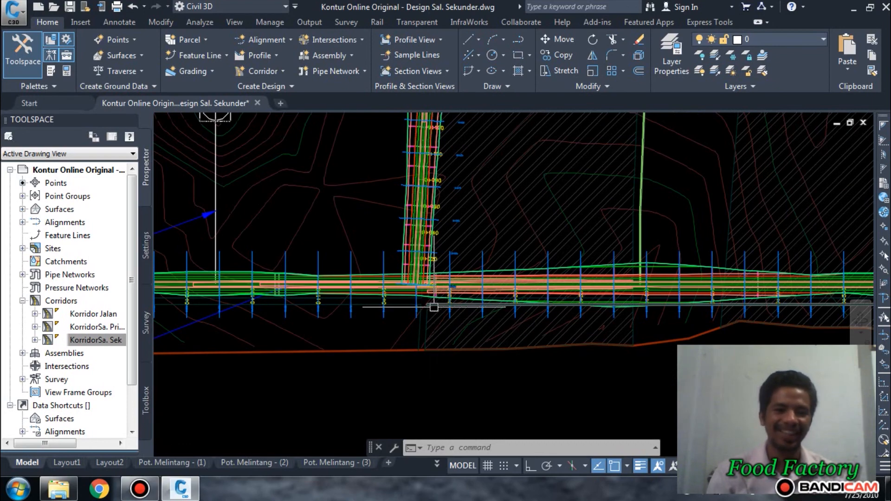
pyautogui.scroll(-2, 434, 307)
pyautogui.scroll(2, 431, 302)
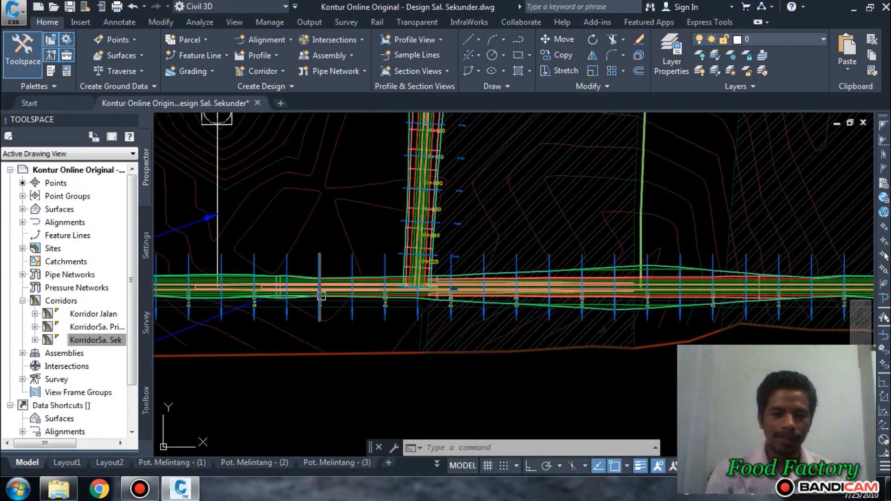
pyautogui.moveTo(320, 295); pyautogui.dragTo(386, 324, button='middle')
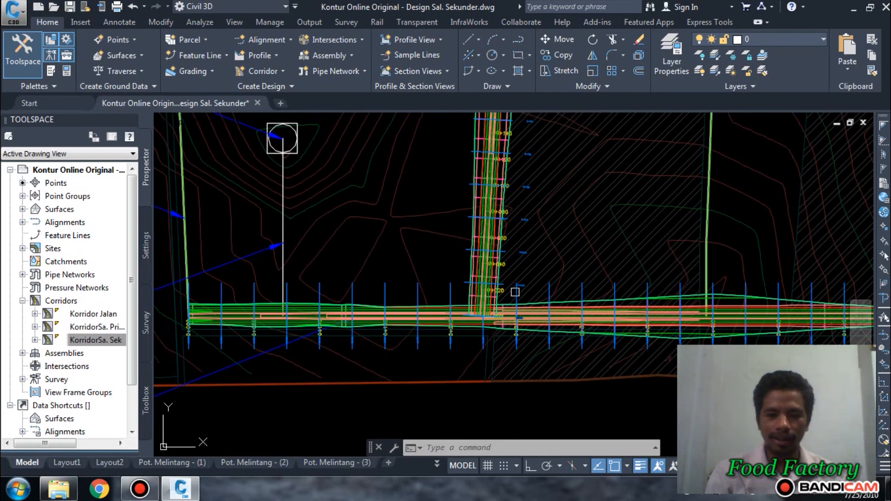
pyautogui.scroll(2, 471, 324)
pyautogui.moveTo(471, 325); pyautogui.dragTo(444, 356, button='middle')
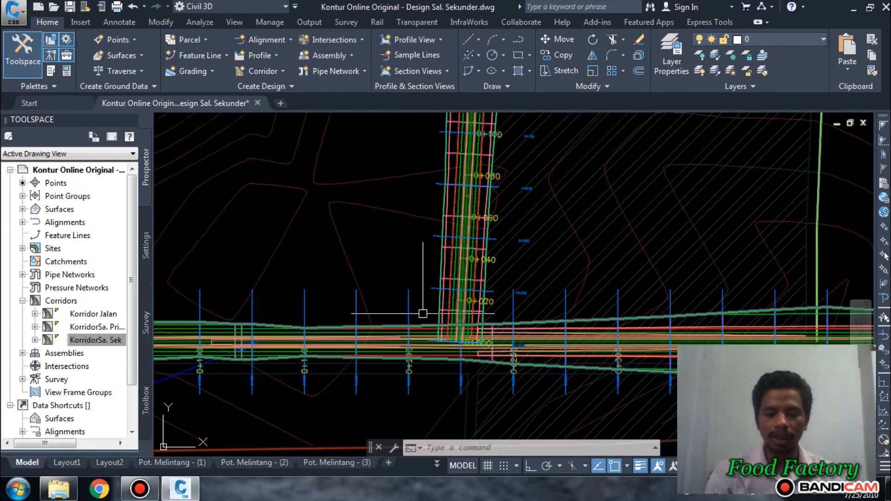
pyautogui.moveTo(417, 354)
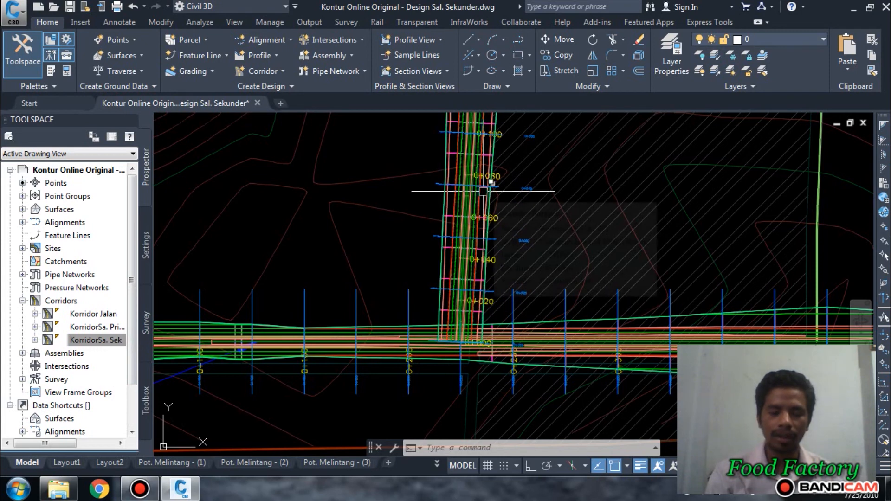
pyautogui.moveTo(483, 192); pyautogui.dragTo(477, 227, button='middle')
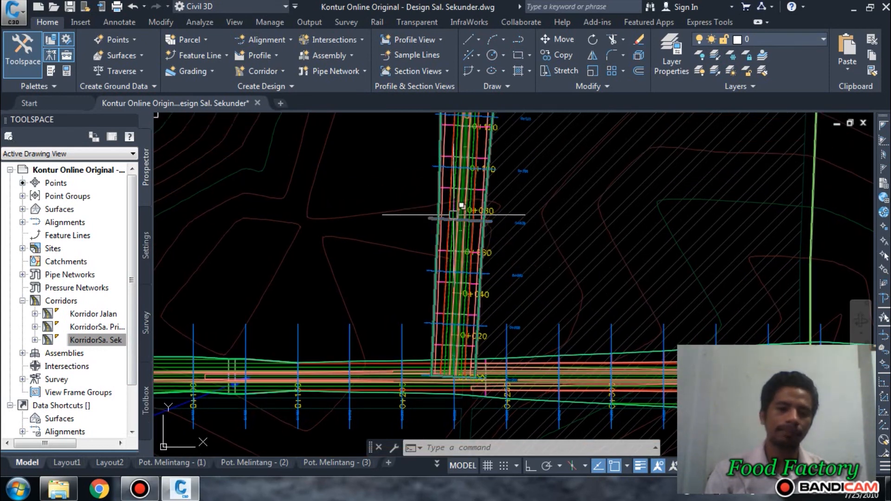
pyautogui.scroll(-2, 452, 215)
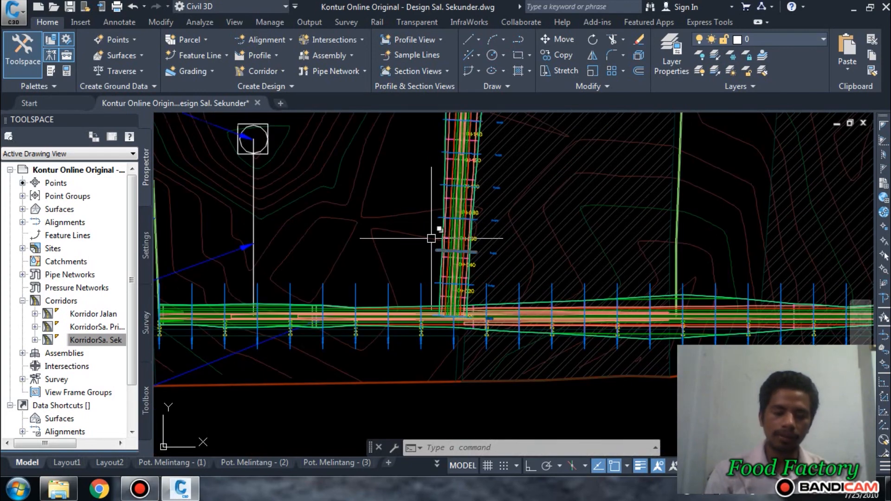
pyautogui.scroll(-2, 432, 239)
pyautogui.scroll(2, 452, 227)
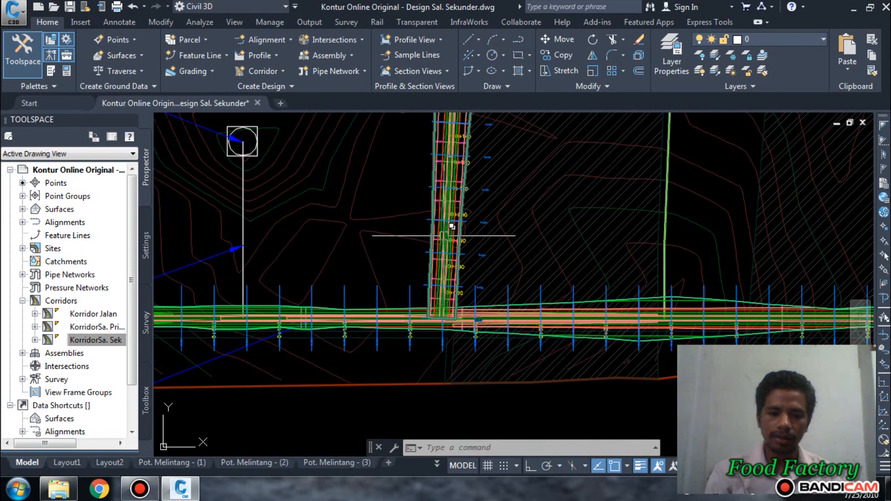
pyautogui.scroll(-3, 438, 237)
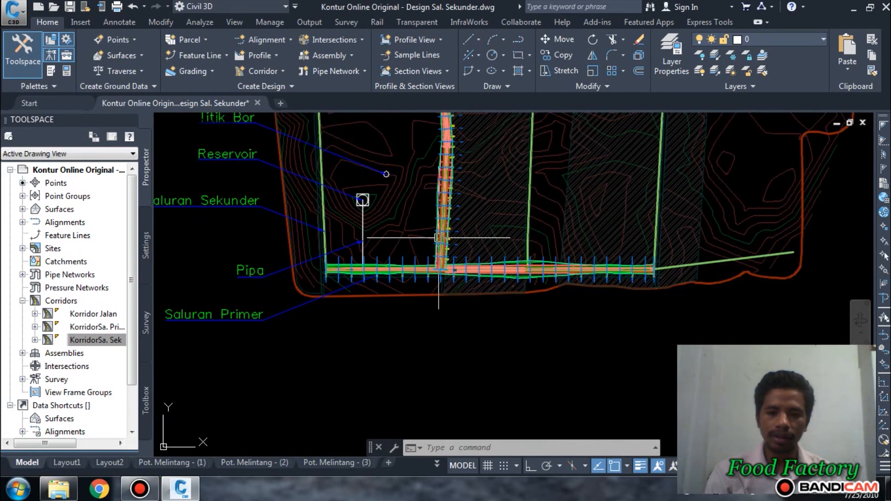
# Step: Review the whole site plan with its field hatching against the two profile views and both rows of section sheets
pyautogui.scroll(-2, 450, 212)
pyautogui.moveTo(481, 203)
pyautogui.mouseDown(button='middle')
pyautogui.moveTo(455, 315)
pyautogui.moveTo(459, 337)
pyautogui.mouseUp(button='middle')
pyautogui.scroll(-2, 459, 335)
pyautogui.moveTo(469, 305)
pyautogui.mouseDown(button='middle')
pyautogui.moveTo(449, 337)
pyautogui.moveTo(419, 311)
pyautogui.mouseUp(button='middle')
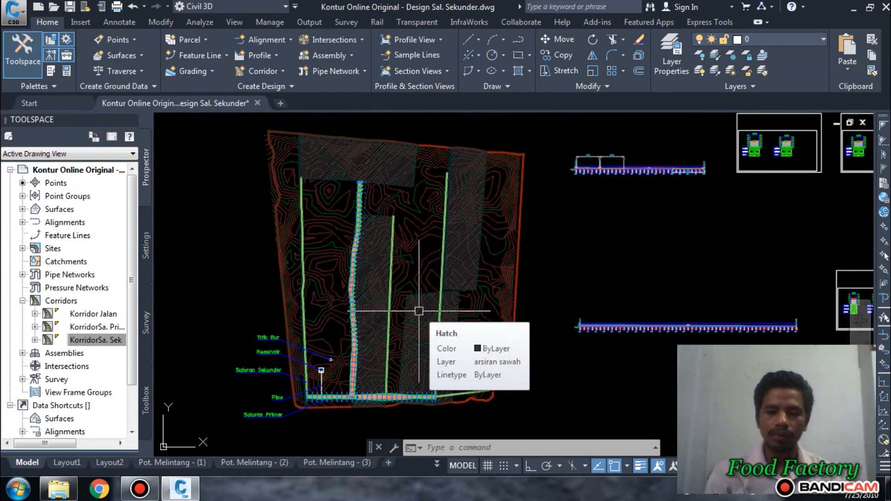
pyautogui.click(418, 311)
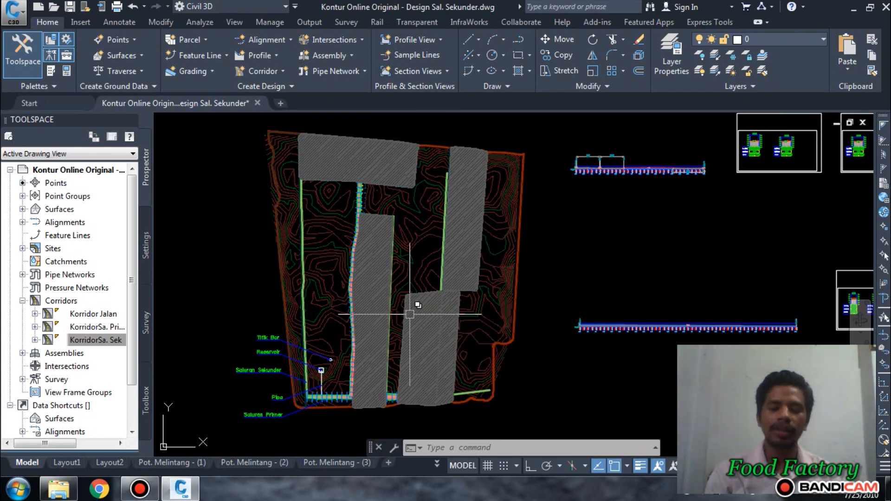
pyautogui.press('Escape')
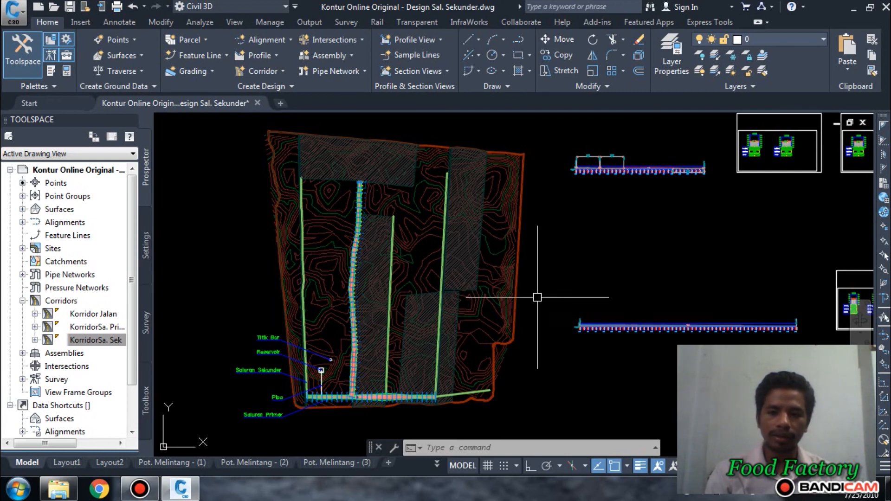
pyautogui.scroll(-2, 518, 290)
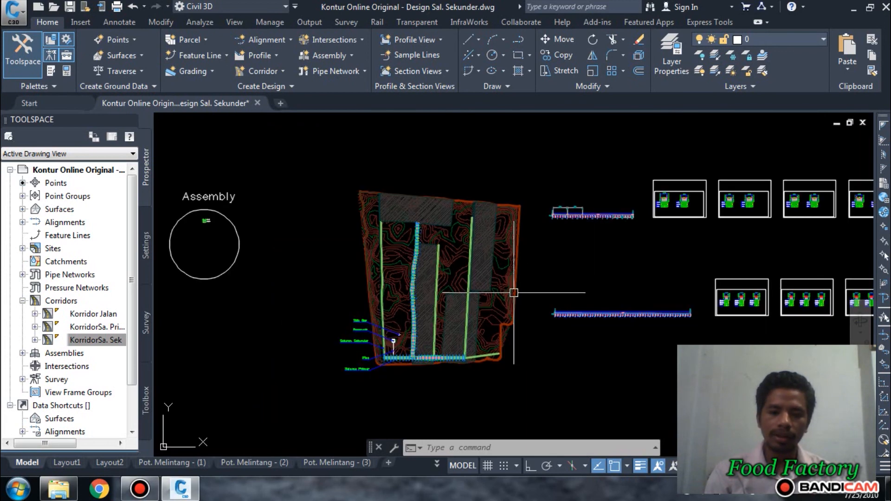
pyautogui.moveTo(514, 292); pyautogui.dragTo(384, 303, button='middle')
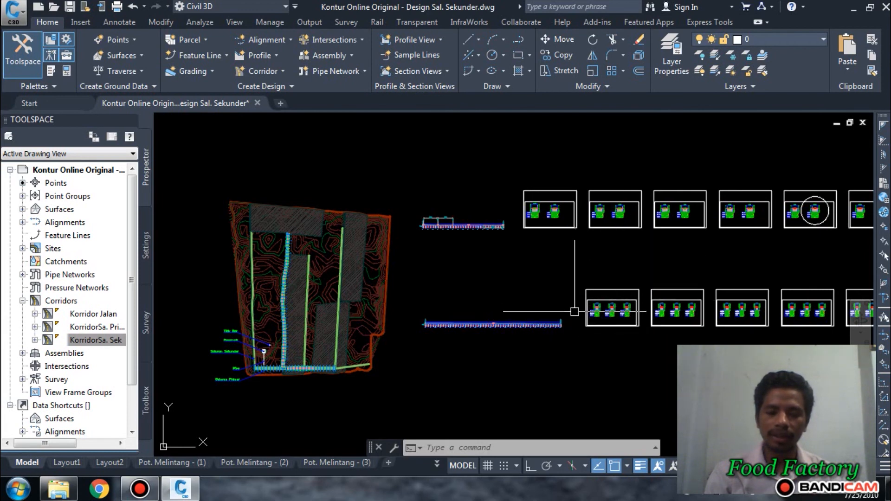
pyautogui.scroll(4, 580, 327)
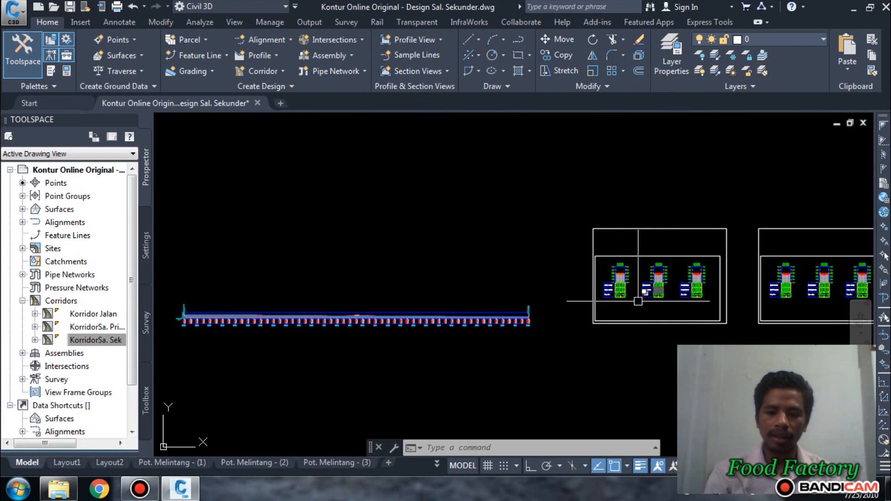
pyautogui.scroll(-6, 612, 306)
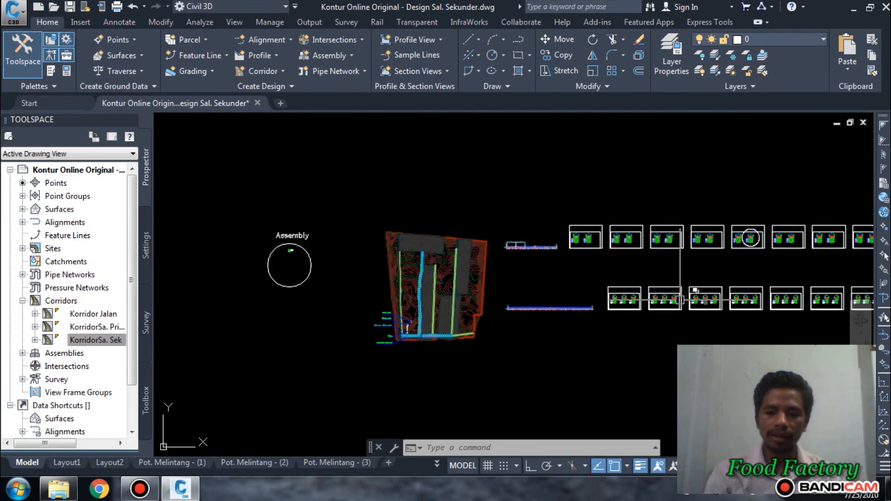
pyautogui.moveTo(632, 291); pyautogui.dragTo(600, 291, button='middle')
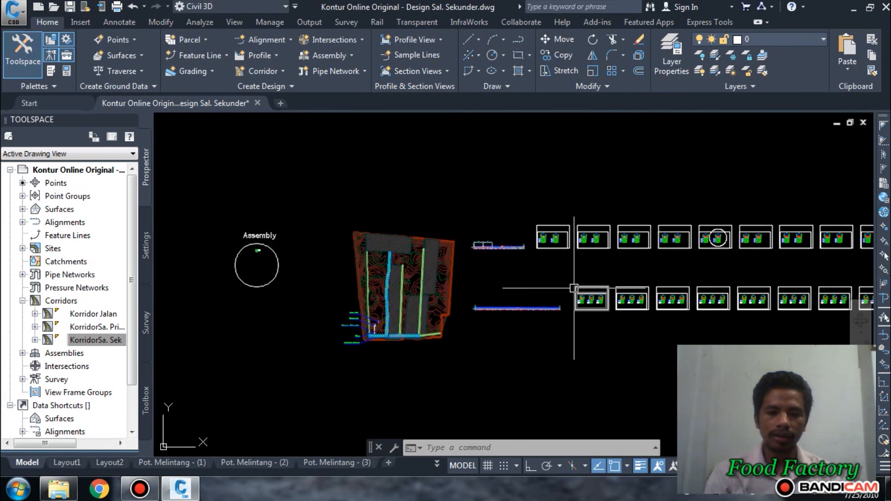
pyautogui.scroll(2, 574, 288)
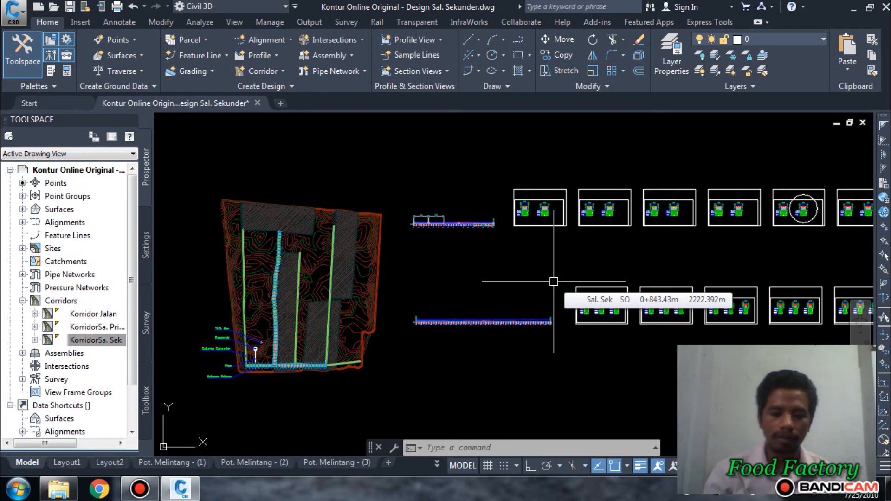
pyautogui.click(130, 496)
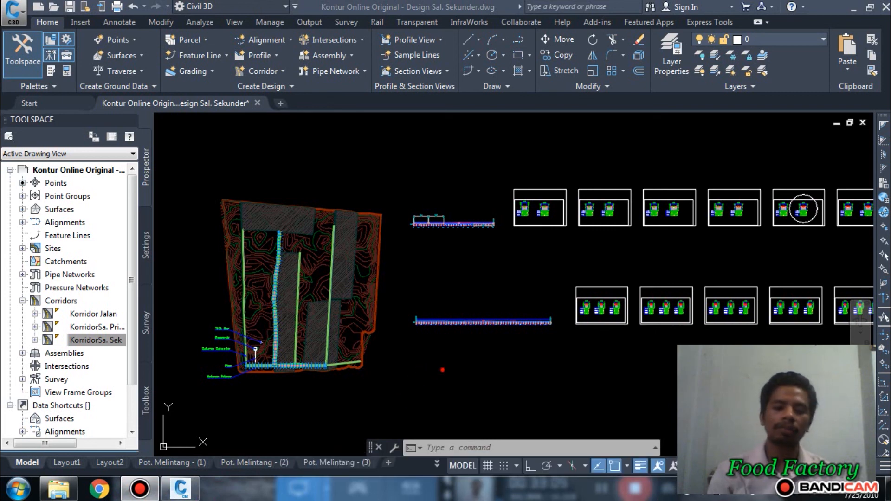
pyautogui.click(402, 389)
pyautogui.scroll(-2, 391, 333)
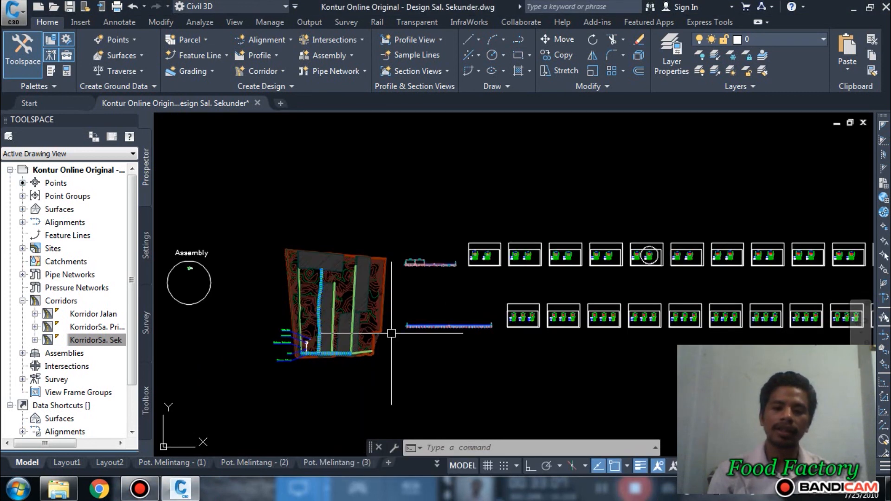
pyautogui.scroll(-3, 396, 344)
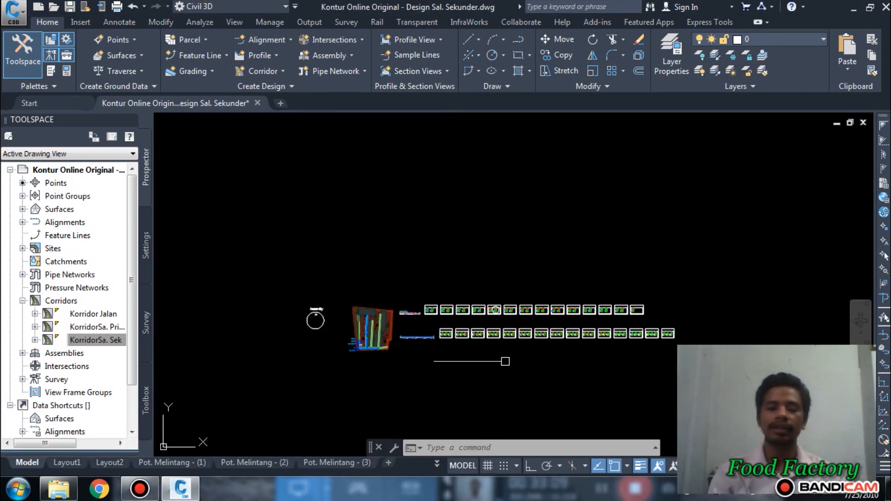
pyautogui.scroll(5, 457, 341)
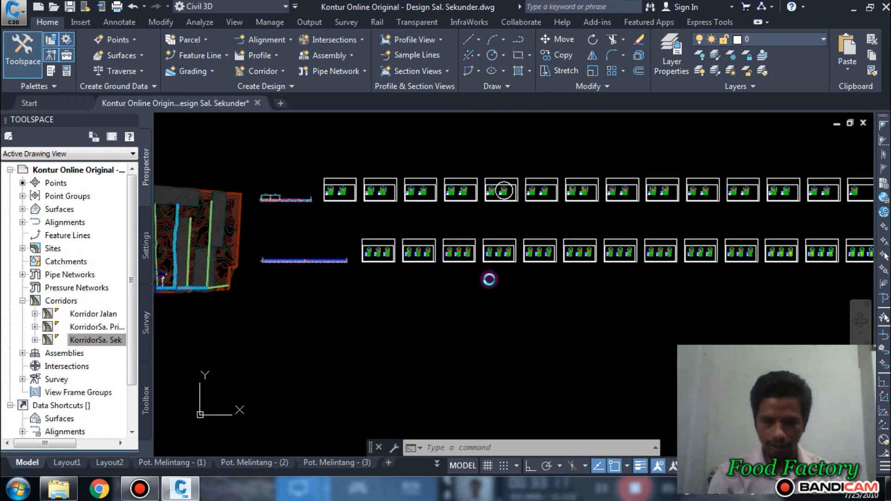
pyautogui.scroll(-2, 489, 279)
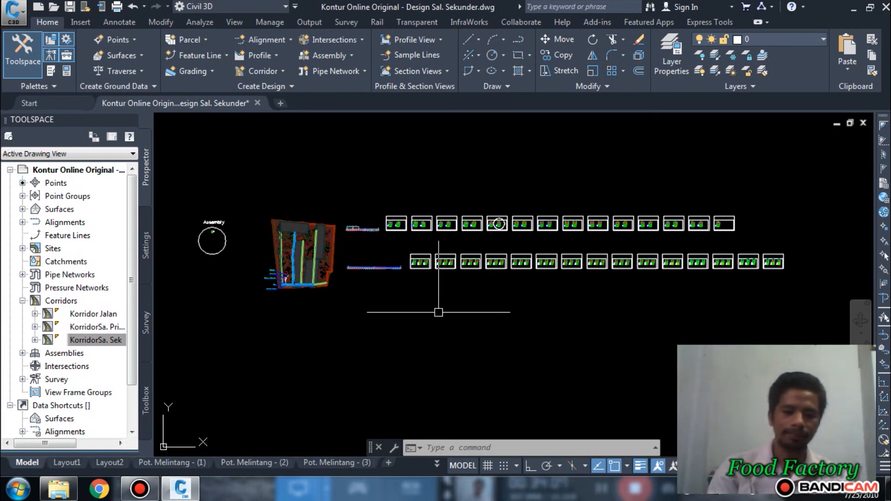
pyautogui.click(140, 489)
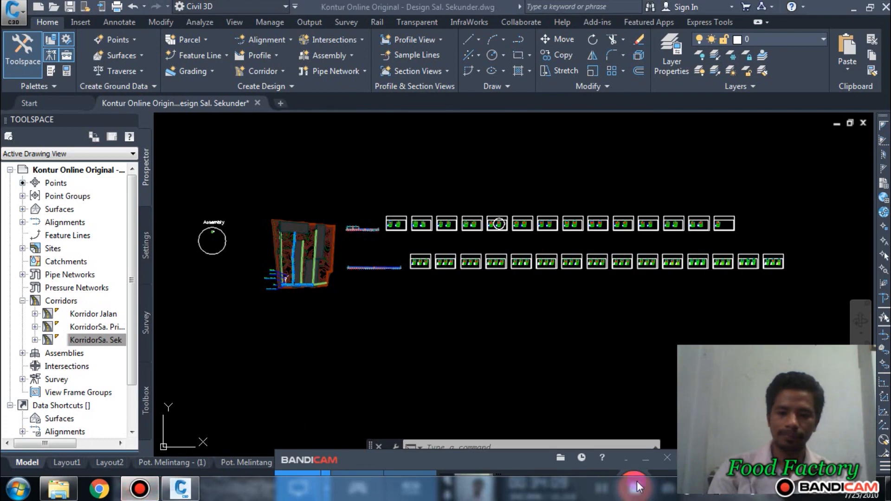